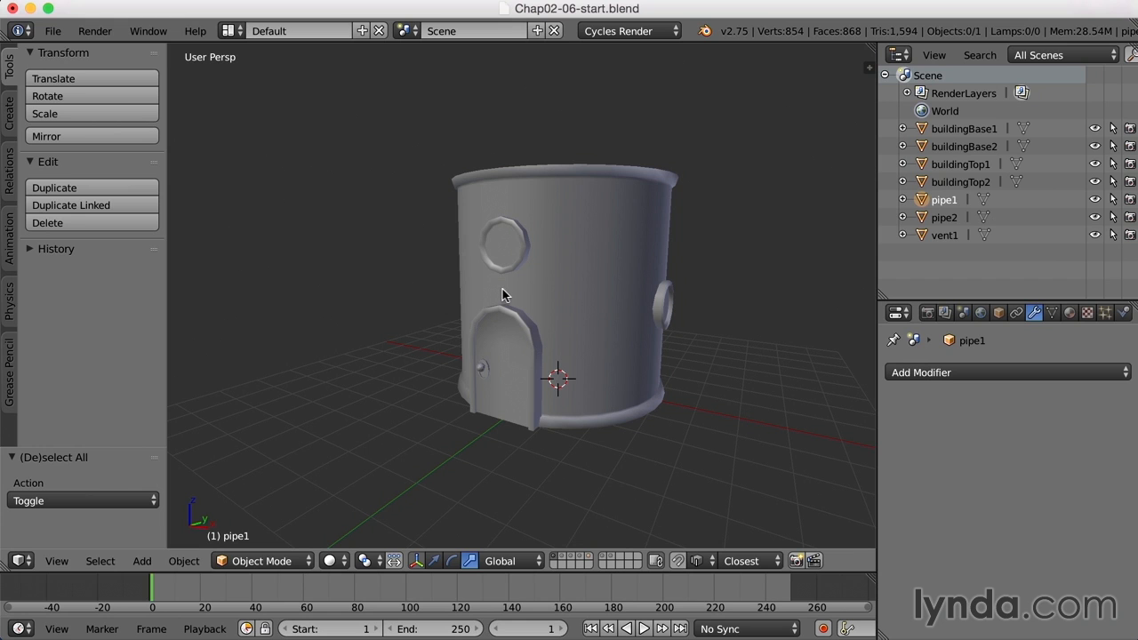
- Switch to an empty layer and add a Bezier curve at the 3D cursor
{"action": "left_click", "coordinate": [622, 563]}
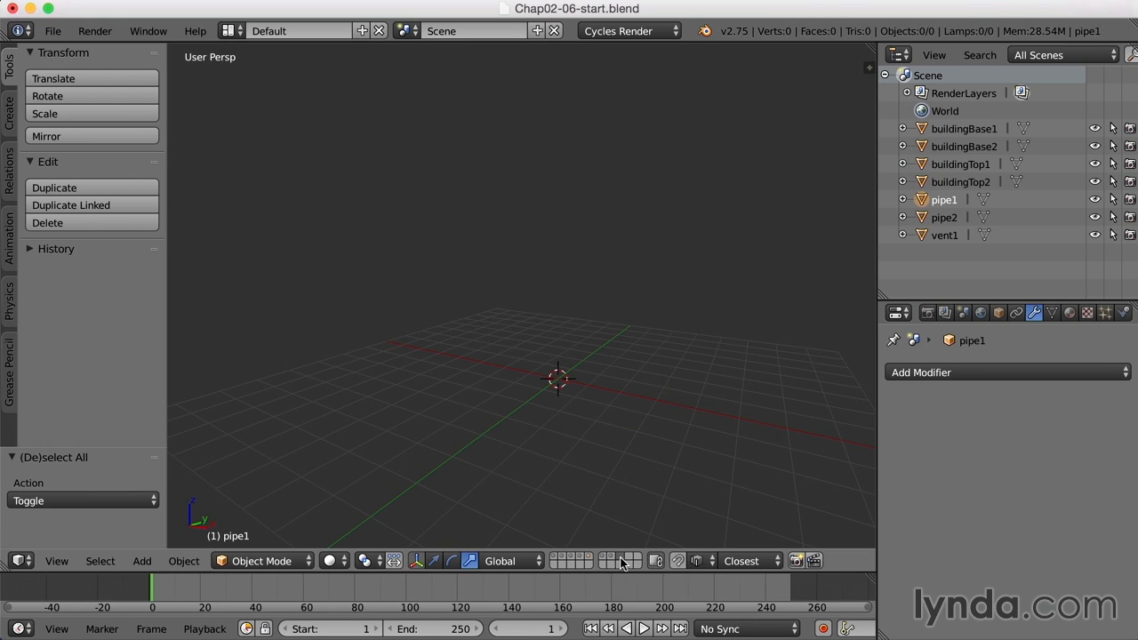
{"action": "left_click", "coordinate": [10, 115]}
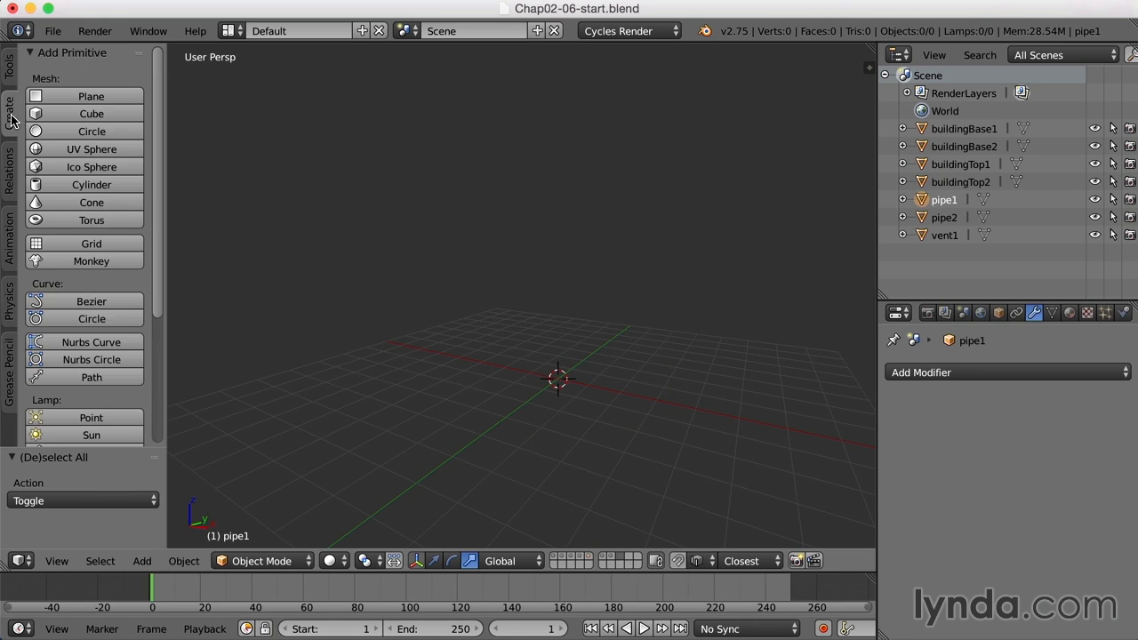
{"action": "left_click", "coordinate": [91, 303]}
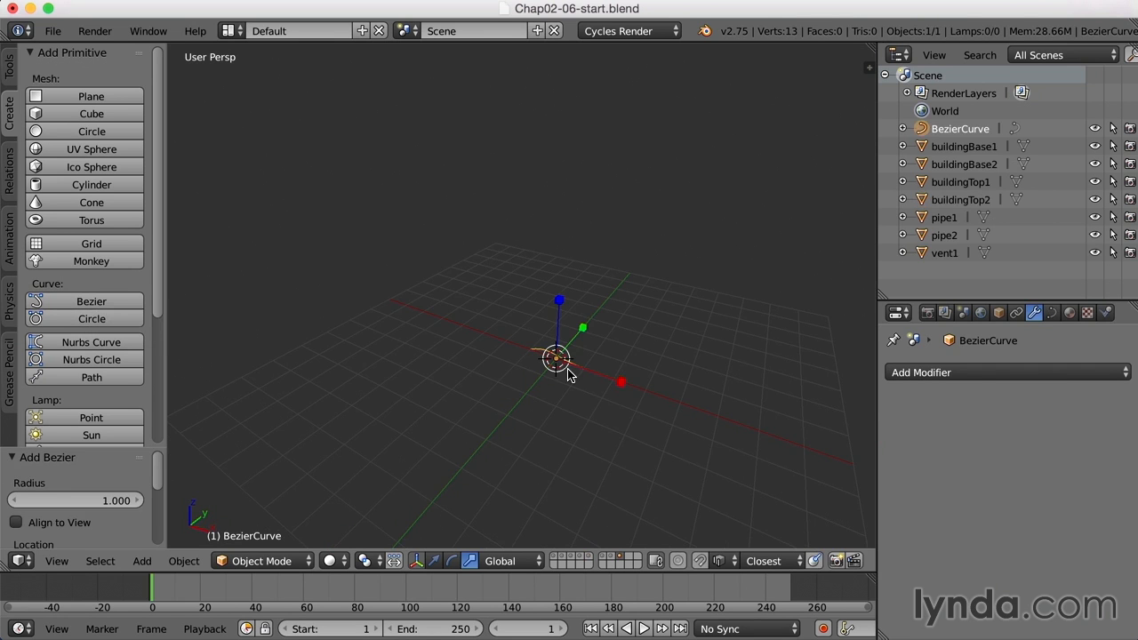
{"action": "scroll", "coordinate": [572, 396], "scroll_direction": "up", "scroll_amount": 2}
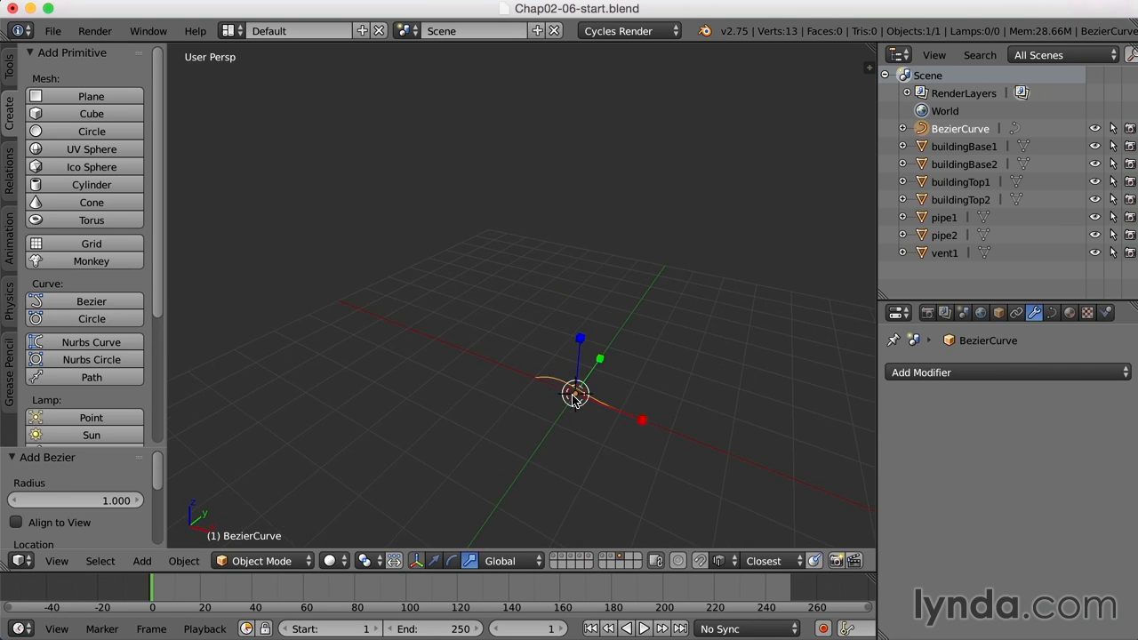
- Straighten the curve's start by moving the start point's inner handle about -0.5 along Y in Edit Mode
{"action": "middle_click_drag", "start_coordinate": [584, 318], "coordinate": [347, 351]}
{"action": "key", "text": "Tab"}
{"action": "right_click", "coordinate": [468, 295]}
{"action": "right_click", "coordinate": [321, 339]}
{"action": "key", "text": "ctrl+alt+g"}
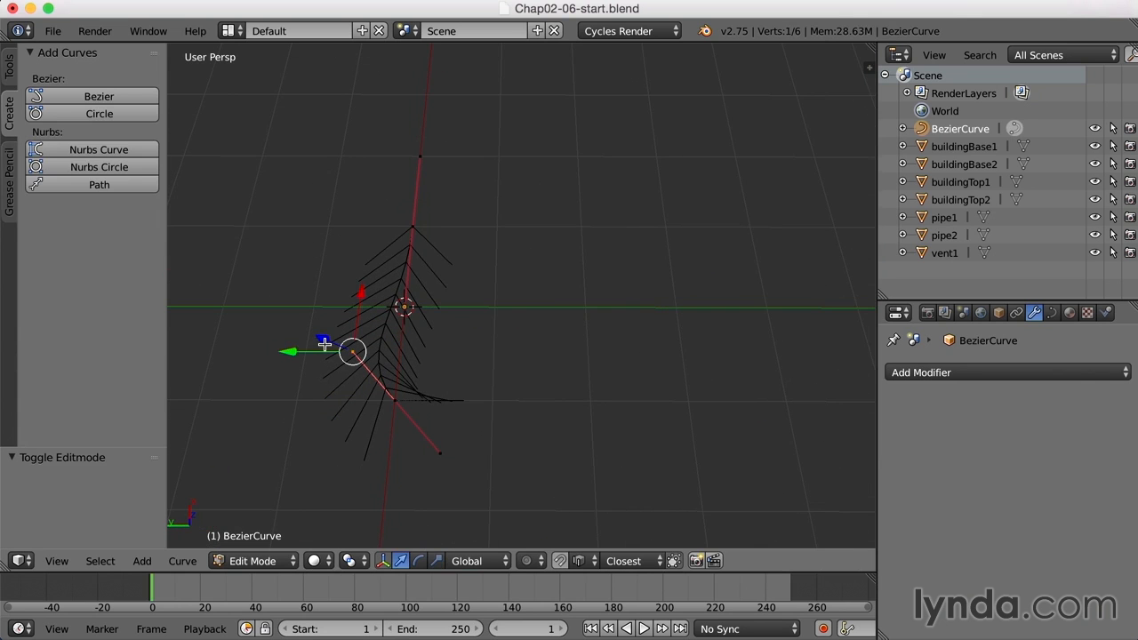
{"action": "left_click_drag", "start_coordinate": [283, 352], "coordinate": [337, 357]}
- Raise the curve's end control point along Z and shift it about 0.96 along X
{"action": "middle_click_drag", "start_coordinate": [365, 368], "coordinate": [590, 317]}
{"action": "right_click", "coordinate": [589, 317]}
{"action": "key", "text": "g"}
{"action": "key", "text": "z"}
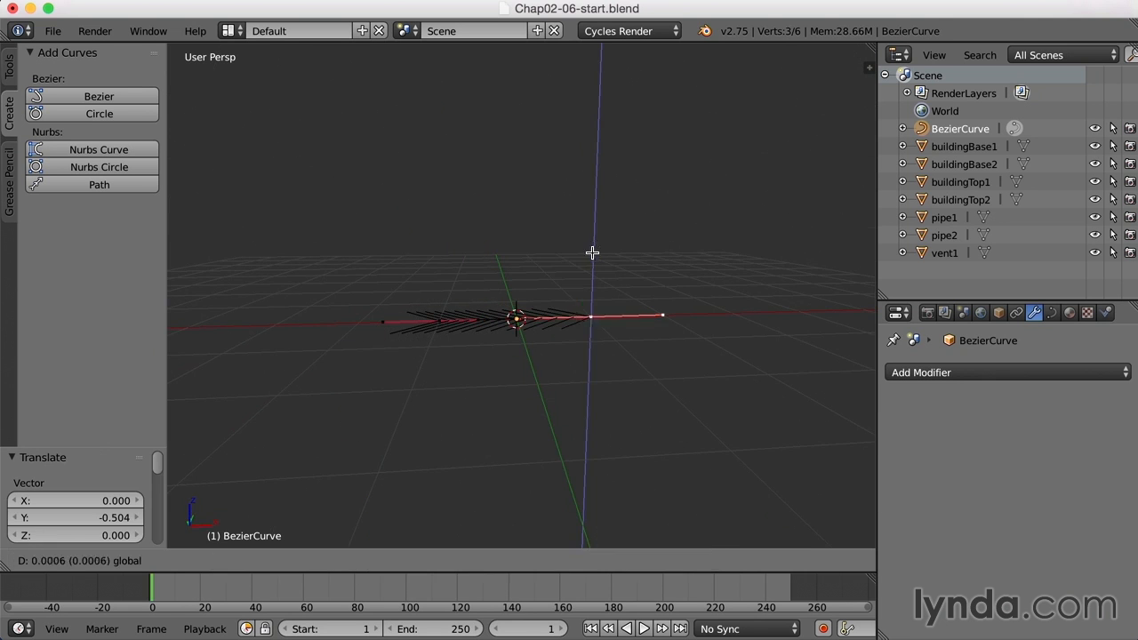
{"action": "left_click", "coordinate": [594, 167]}
{"action": "middle_click_drag", "start_coordinate": [623, 247], "coordinate": [597, 306], "text": "shift"}
{"action": "left_click_drag", "start_coordinate": [622, 267], "coordinate": [691, 284]}
- Lower the end point's inner handle about 1.16 along Z to steepen the curve's rise
{"action": "middle_click_drag", "start_coordinate": [691, 284], "coordinate": [595, 270]}
{"action": "right_click", "coordinate": [594, 270]}
{"action": "key", "text": "g"}
{"action": "key", "text": "z"}
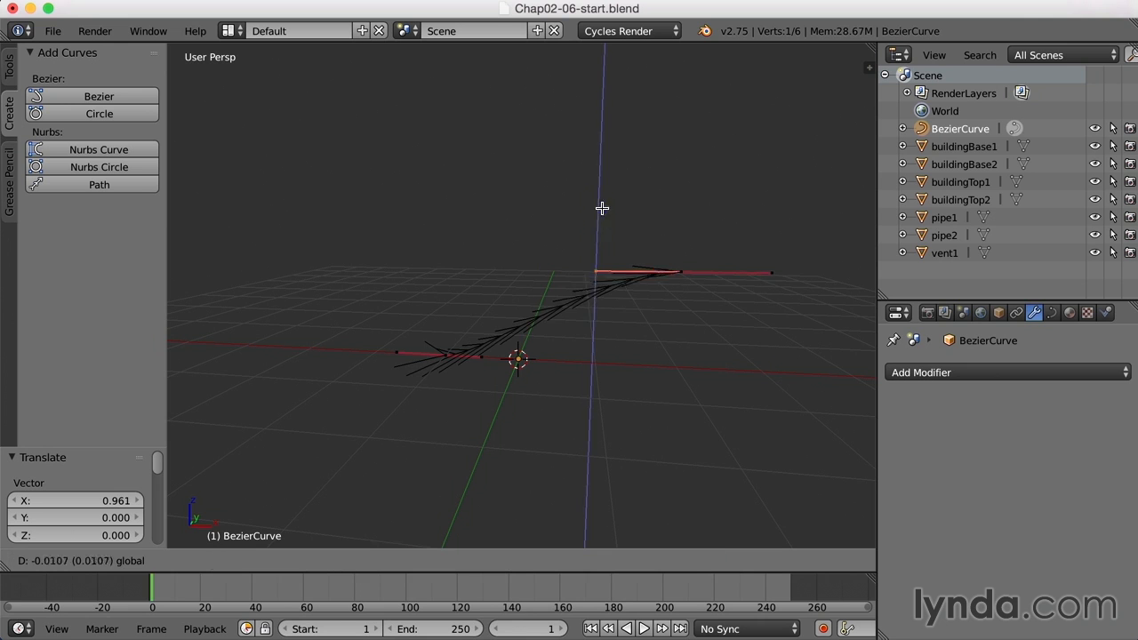
{"action": "left_click", "coordinate": [636, 301]}
{"action": "middle_click_drag", "start_coordinate": [650, 317], "coordinate": [689, 315]}
- Extrude a new control point from the curve's end and move it about 2.16 along X and -1.07 along Z
{"action": "right_click", "coordinate": [579, 281]}
{"action": "key", "text": "e"}
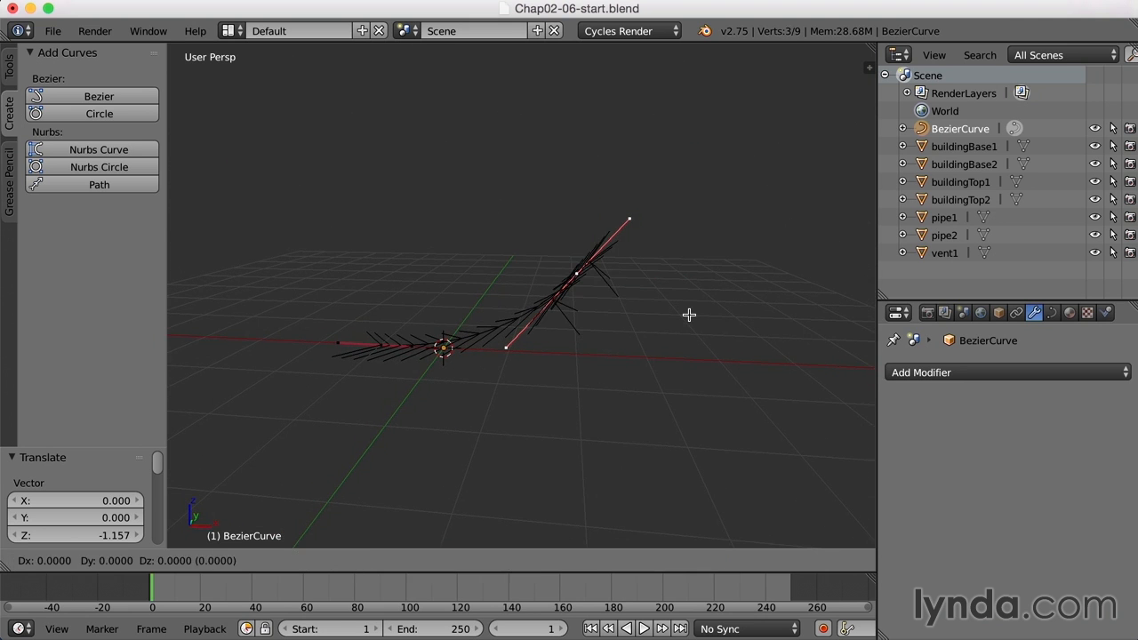
{"action": "left_click", "coordinate": [689, 315]}
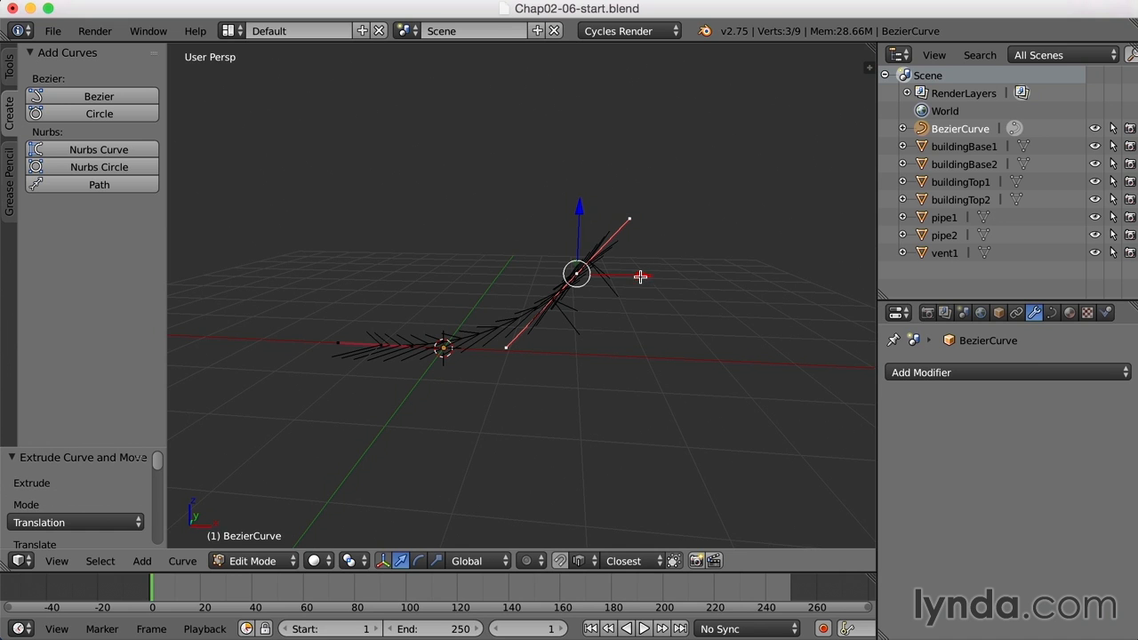
{"action": "left_click_drag", "start_coordinate": [644, 276], "coordinate": [806, 321]}
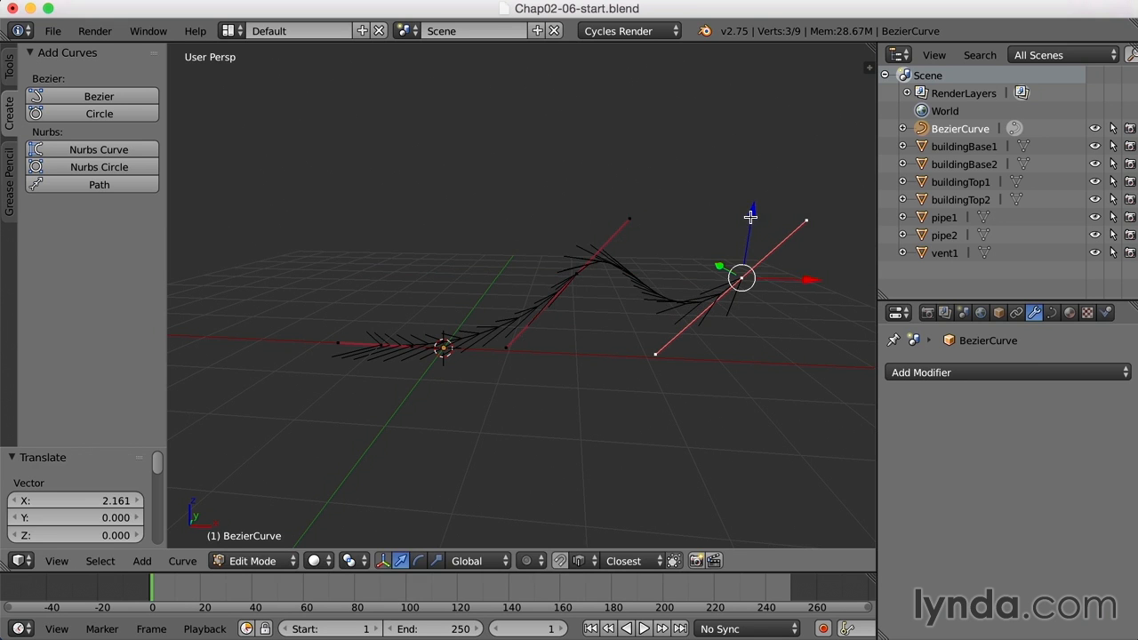
{"action": "left_click_drag", "start_coordinate": [753, 217], "coordinate": [747, 292]}
{"action": "middle_click_drag", "start_coordinate": [625, 335], "coordinate": [630, 339]}
{"action": "middle_click_drag", "start_coordinate": [777, 397], "coordinate": [699, 371], "text": "shift"}
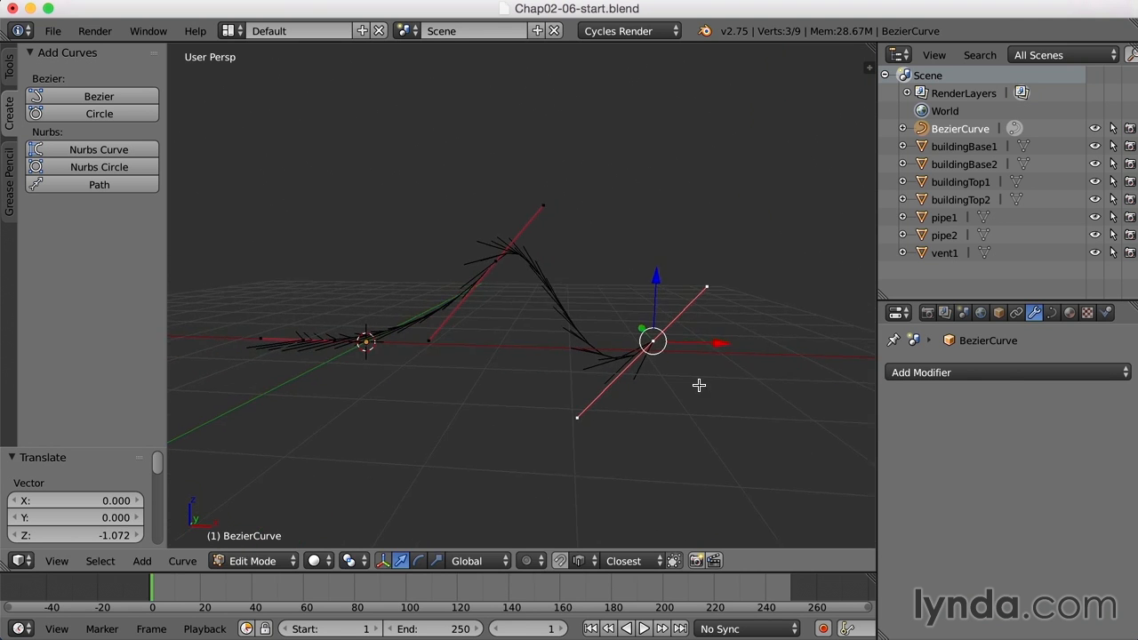
- Move the middle control point's outer handle about 0.5 along X
{"action": "right_click", "coordinate": [495, 261]}
{"action": "right_click", "coordinate": [544, 206]}
{"action": "left_click_drag", "start_coordinate": [610, 202], "coordinate": [648, 248]}
- Rotate the middle control point so its handles lie flatter, and raise the point along Z
{"action": "right_click", "coordinate": [496, 260]}
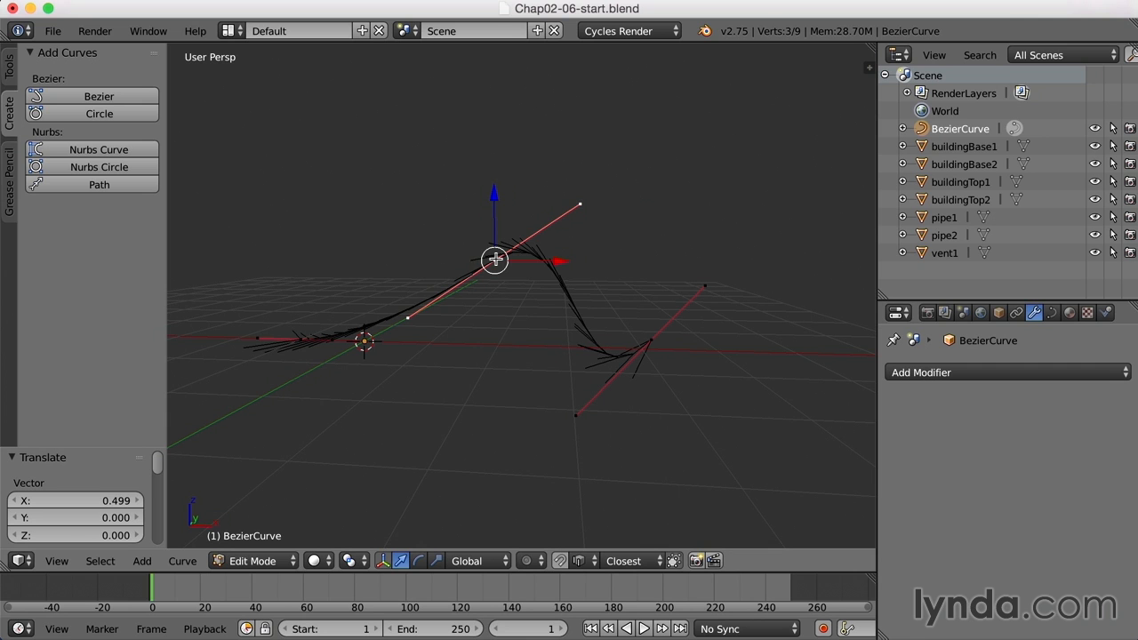
{"action": "key", "text": "e"}
{"action": "left_click_drag", "start_coordinate": [528, 195], "coordinate": [531, 233]}
{"action": "left_click_drag", "start_coordinate": [495, 195], "coordinate": [494, 148]}
- Move the start point's inner handle about 1.82 along X and rotate the end point about 127.5° so its handles stand nearly vertical
{"action": "right_click", "coordinate": [332, 340]}
{"action": "left_click_drag", "start_coordinate": [391, 341], "coordinate": [509, 375]}
{"action": "right_click", "coordinate": [647, 341]}
{"action": "key", "text": "r"}
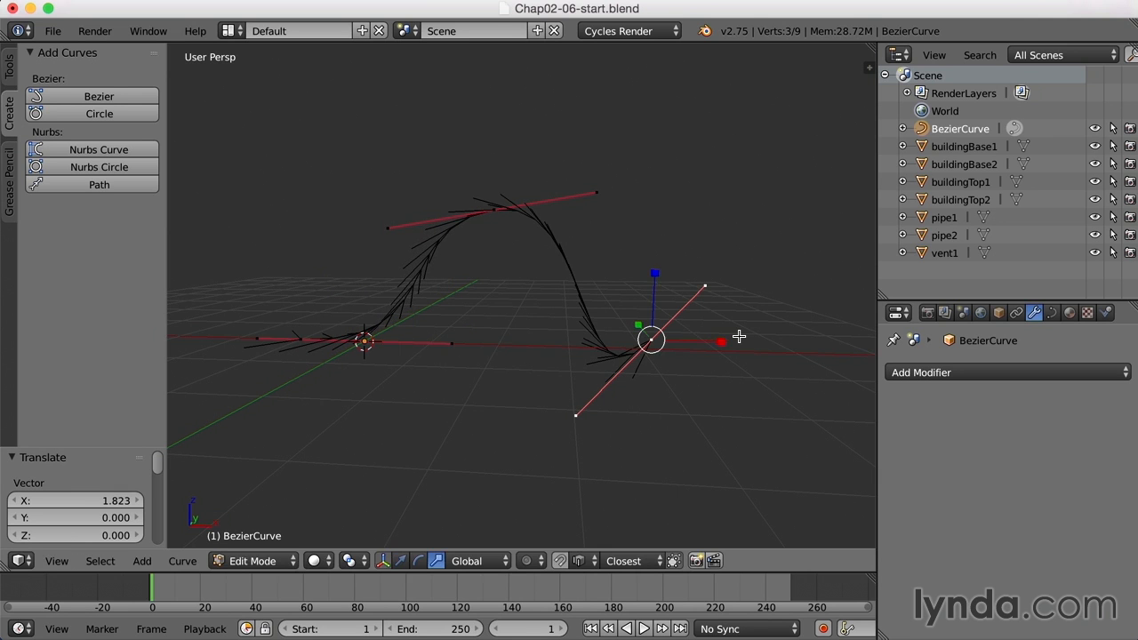
{"action": "key", "text": "e"}
{"action": "left_click_drag", "start_coordinate": [676, 276], "coordinate": [672, 364]}
- Shorten the middle point's outer handle and move the end control point about 0.66 along X, returning to Object Mode
{"action": "right_click", "coordinate": [495, 205]}
{"action": "right_click", "coordinate": [598, 191]}
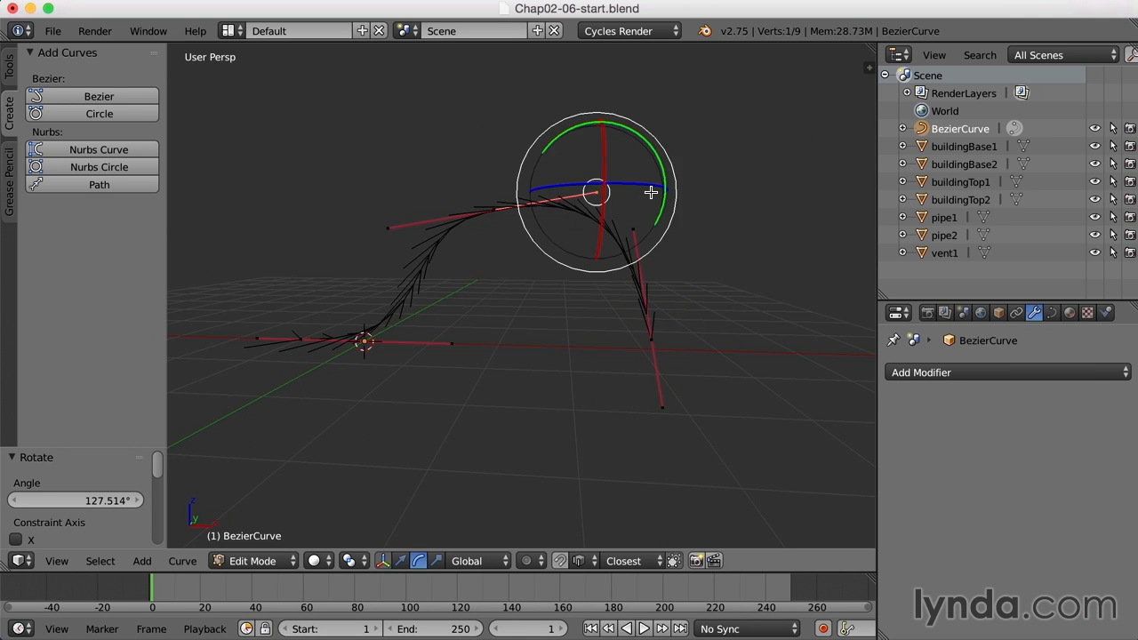
{"action": "key", "text": "w"}
{"action": "left_click_drag", "start_coordinate": [656, 192], "coordinate": [602, 196]}
{"action": "left_click_drag", "start_coordinate": [602, 195], "coordinate": [602, 195]}
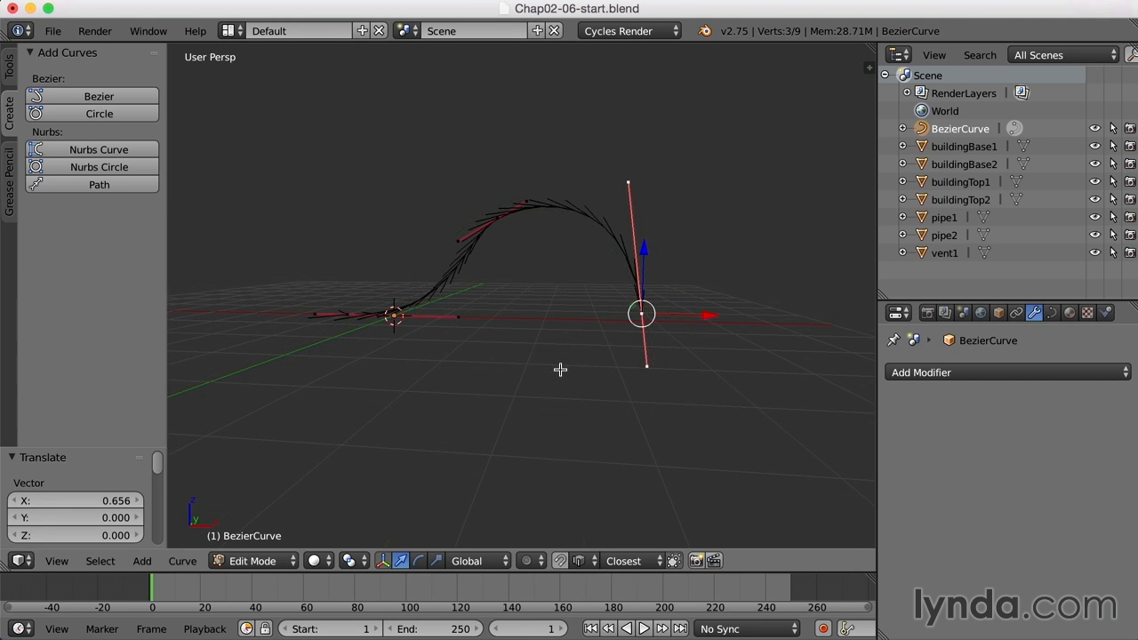
{"action": "key", "text": "Tab"}
{"action": "middle_click_drag", "start_coordinate": [595, 374], "coordinate": [452, 296]}
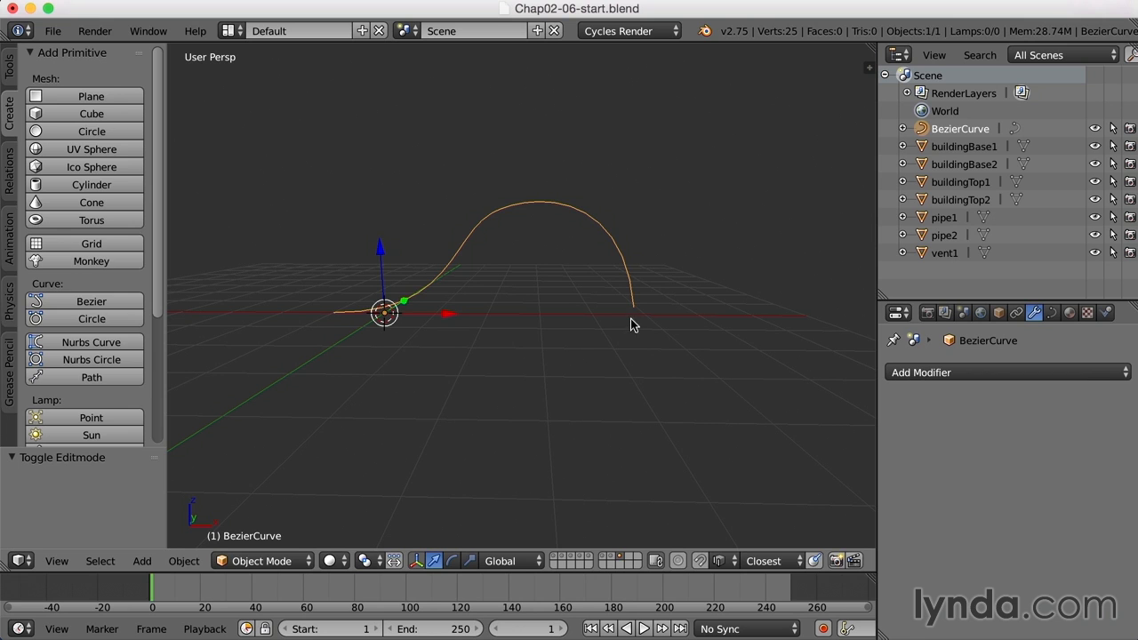
- Shift the curve's middle control point about 0.34 along X in Edit Mode, then return to Object Mode
{"action": "key", "text": "Tab"}
{"action": "right_click", "coordinate": [492, 214]}
{"action": "left_click_drag", "start_coordinate": [559, 215], "coordinate": [582, 228]}
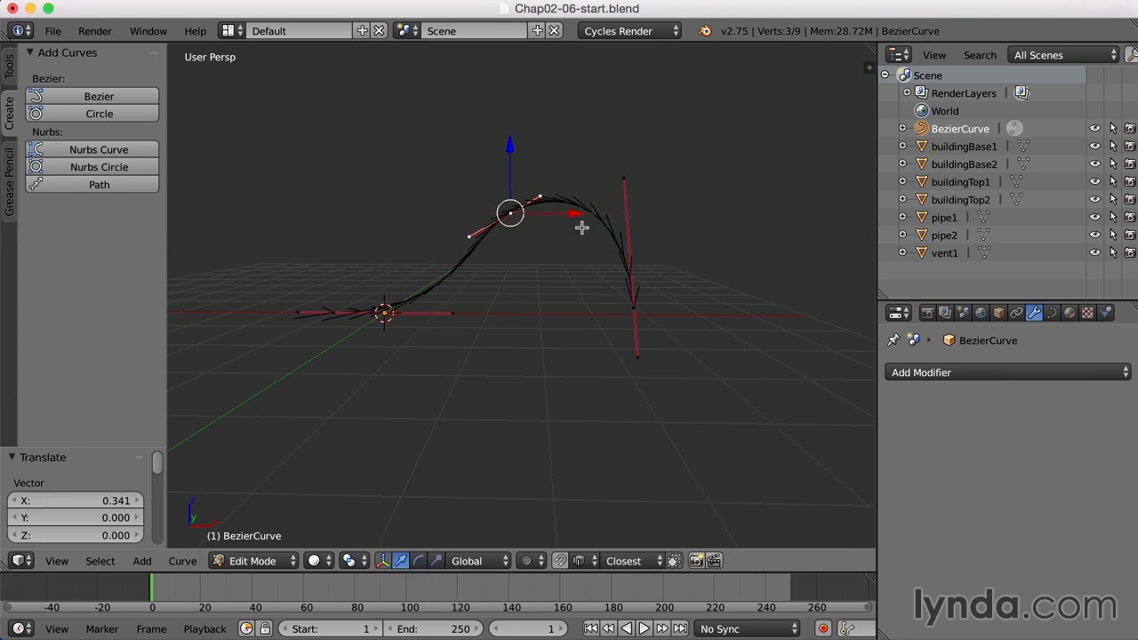
{"action": "key", "text": "Tab"}
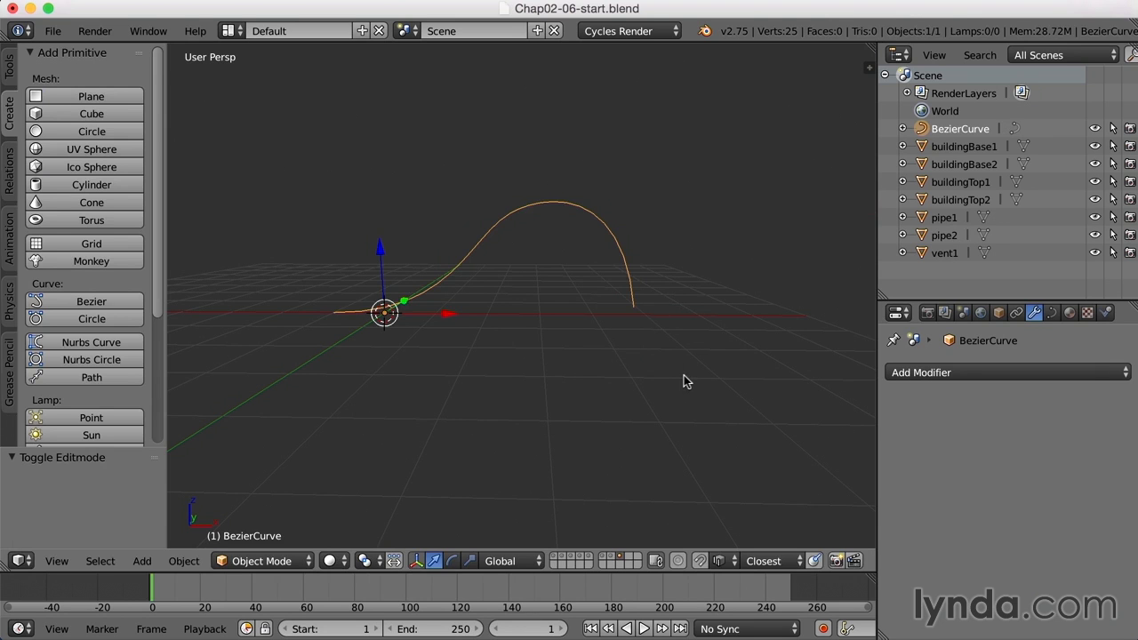
- Turn the curve into a round tube by setting its fill to Full and its bevel depth to about 0.254
{"action": "left_click", "coordinate": [1051, 313]}
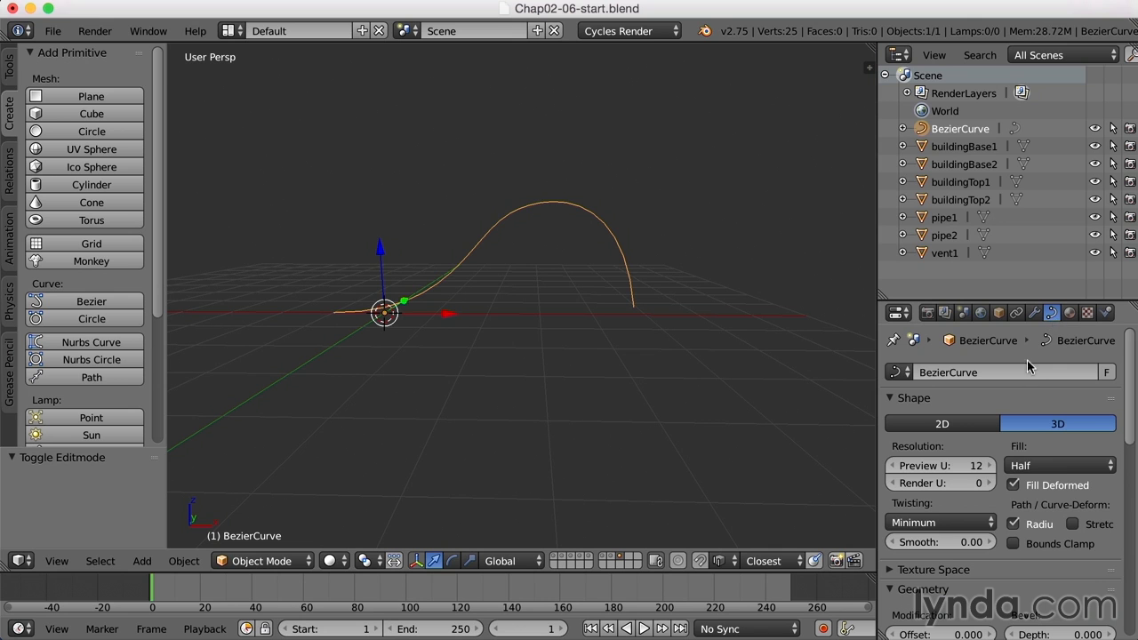
{"action": "left_click", "coordinate": [1068, 466]}
{"action": "left_click", "coordinate": [1031, 447]}
{"action": "left_click_drag", "start_coordinate": [1131, 411], "coordinate": [1130, 512]}
{"action": "left_click_drag", "start_coordinate": [1035, 390], "coordinate": [1054, 404]}
{"action": "mouse_move", "coordinate": [788, 414]}
{"action": "middle_mouse_down"}
{"action": "mouse_move", "coordinate": [731, 409]}
{"action": "mouse_move", "coordinate": [707, 387]}
{"action": "mouse_move", "coordinate": [715, 403]}
{"action": "mouse_move", "coordinate": [770, 425]}
{"action": "middle_mouse_up"}
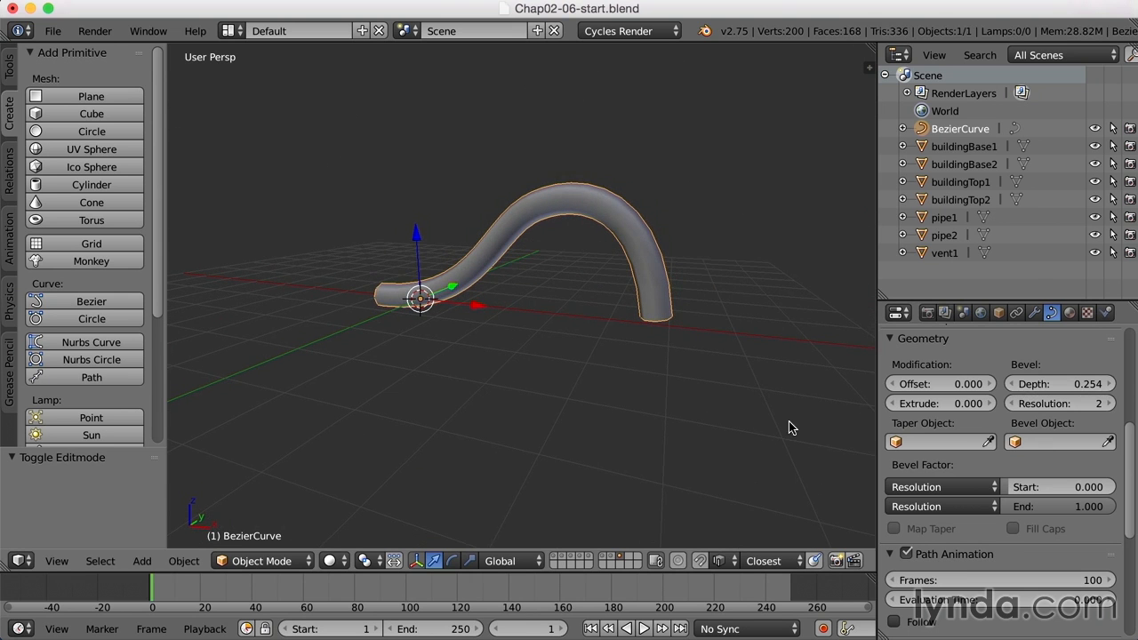
- Check the tube in wireframe, restore solid shading and convert the curve to a mesh
{"action": "key", "text": "z"}
{"action": "middle_click_drag", "start_coordinate": [598, 404], "coordinate": [680, 428]}
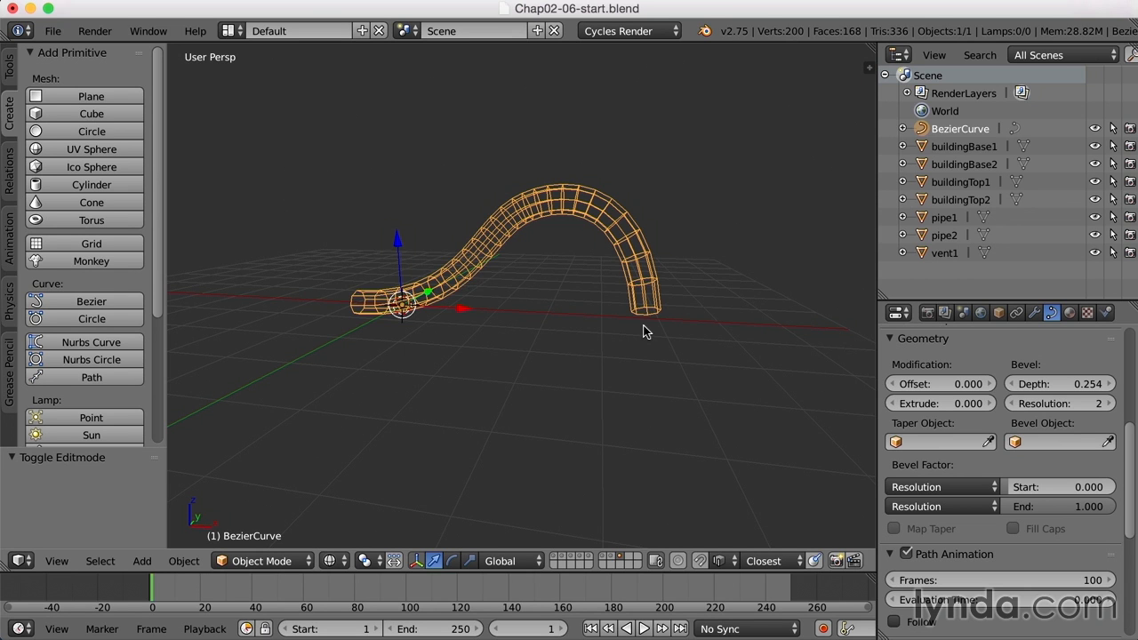
{"action": "key", "text": "z"}
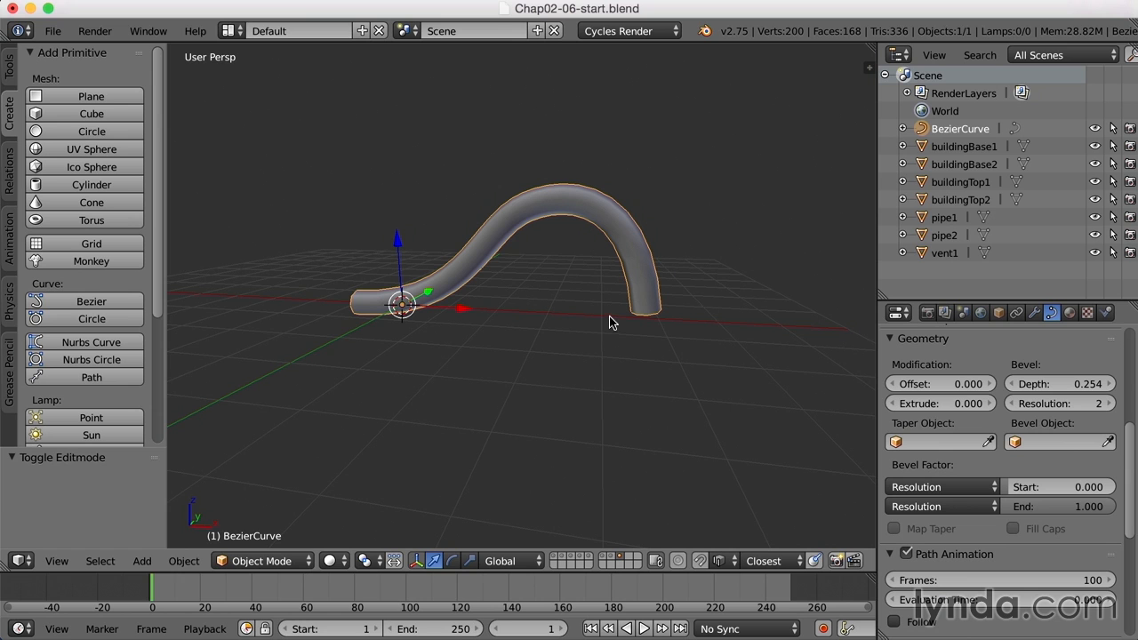
{"action": "left_click", "coordinate": [182, 561]}
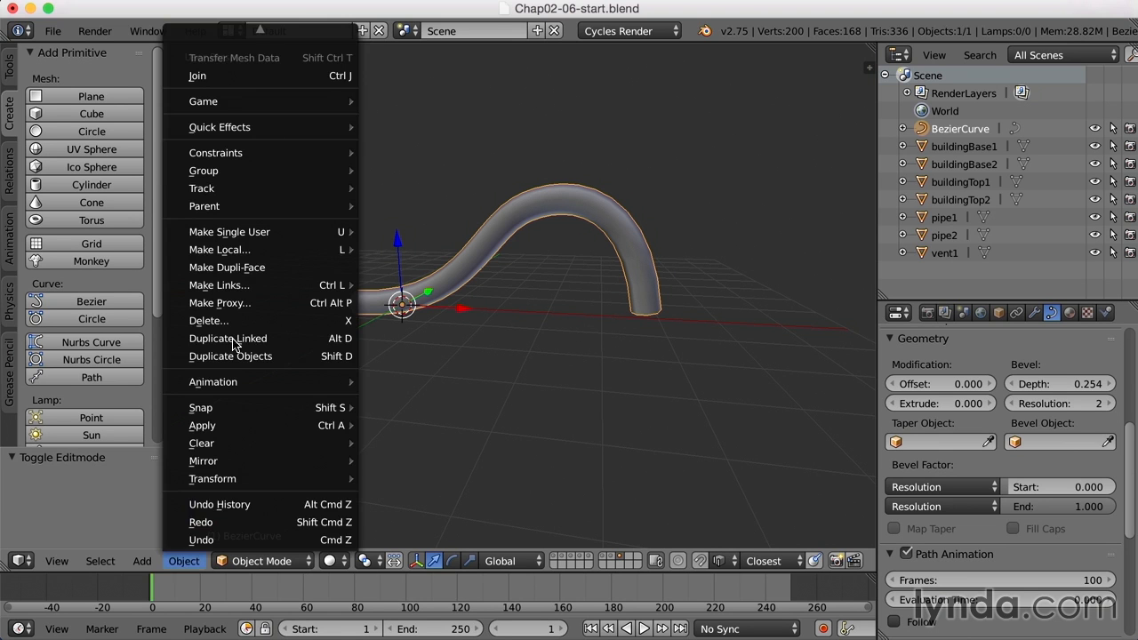
{"action": "scroll", "coordinate": [266, 59], "scroll_direction": "up", "scroll_amount": 3}
{"action": "mouse_move", "coordinate": [257, 41]}
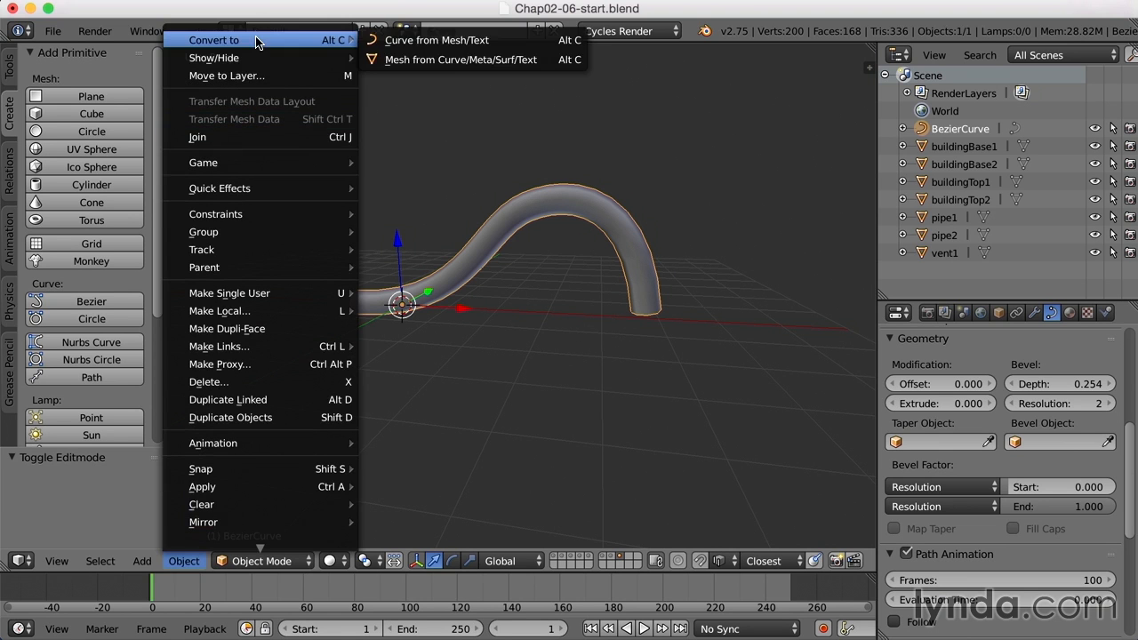
{"action": "left_click", "coordinate": [452, 58]}
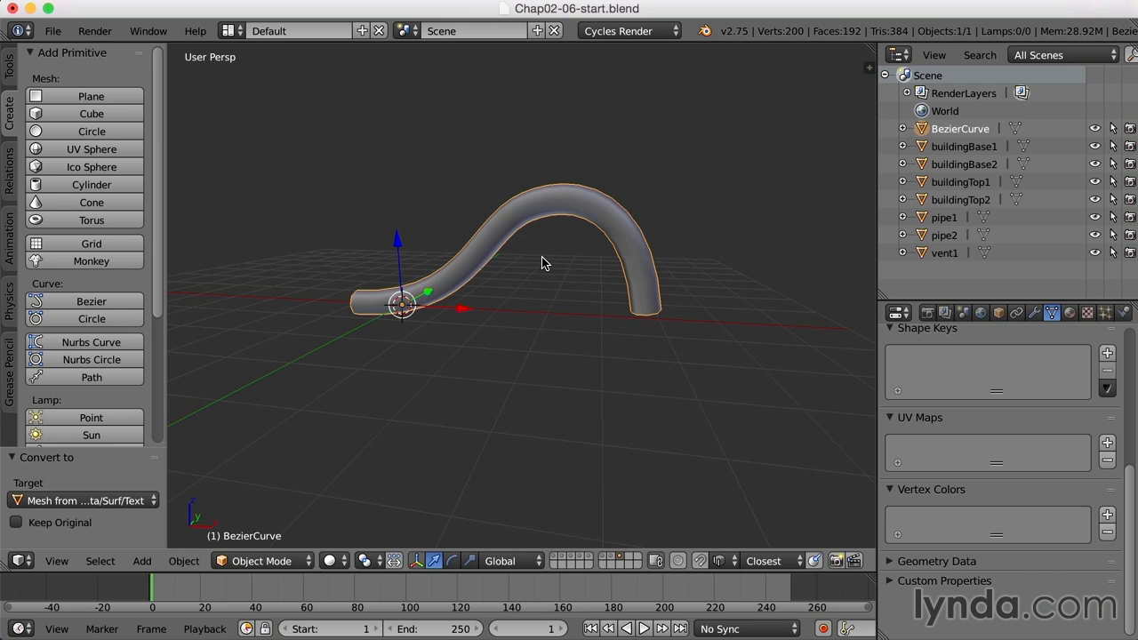
- Open the converted pipe mesh for editing in edge selection mode
{"action": "key", "text": "Tab"}
{"action": "scroll", "coordinate": [542, 263], "scroll_direction": "up", "scroll_amount": 3}
{"action": "middle_click_drag", "start_coordinate": [543, 257], "coordinate": [574, 315], "text": "ctrl"}
{"action": "key", "text": "ctrl+Tab"}
{"action": "left_click", "coordinate": [593, 321]}
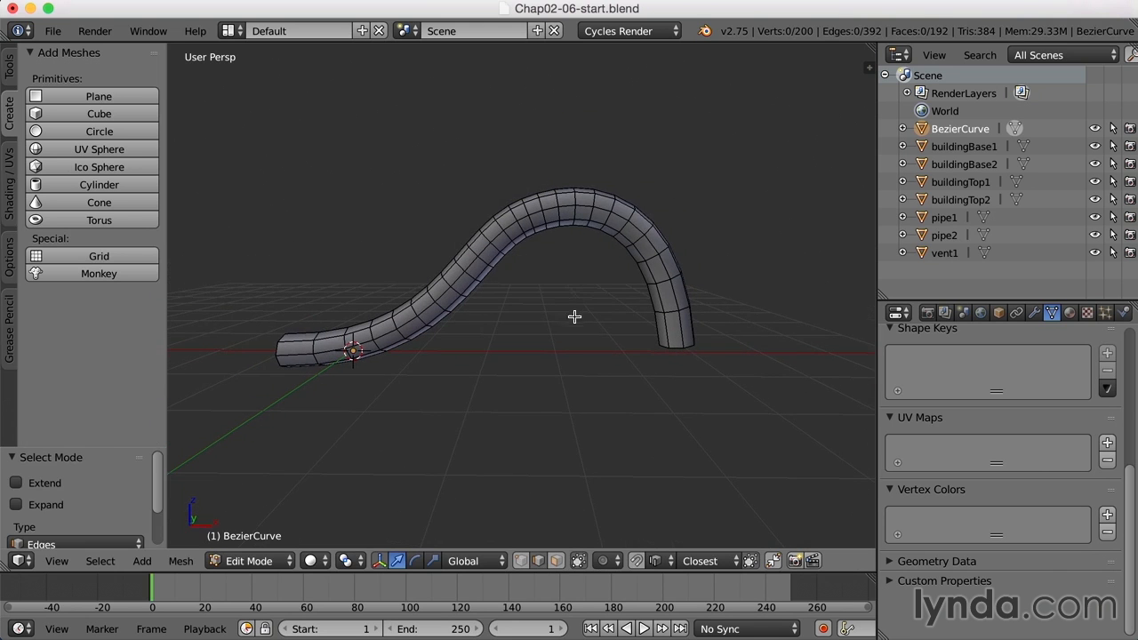
- Select five alternating edge loops along the pipe's rise and top bend and dissolve their edges
{"action": "right_click", "coordinate": [541, 202], "text": "alt"}
{"action": "right_click", "coordinate": [513, 214], "text": "alt"}
{"action": "right_click", "coordinate": [541, 204], "text": "alt+shift"}
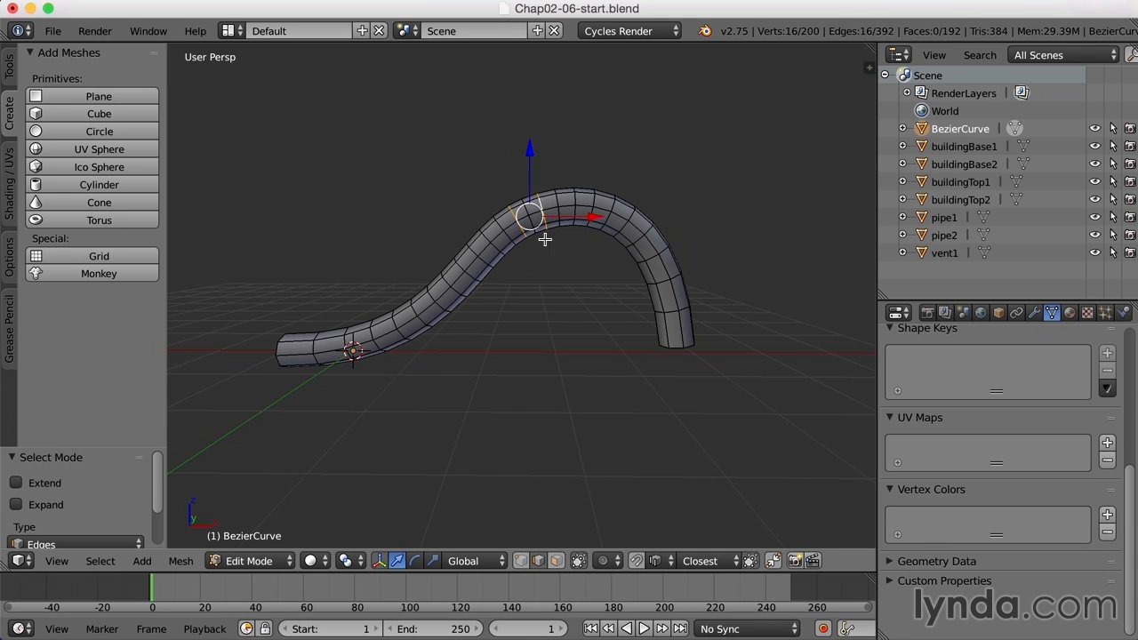
{"action": "right_click", "coordinate": [492, 244], "text": "alt+shift"}
{"action": "right_click", "coordinate": [473, 273], "text": "alt+shift"}
{"action": "right_click", "coordinate": [574, 199], "text": "alt+shift"}
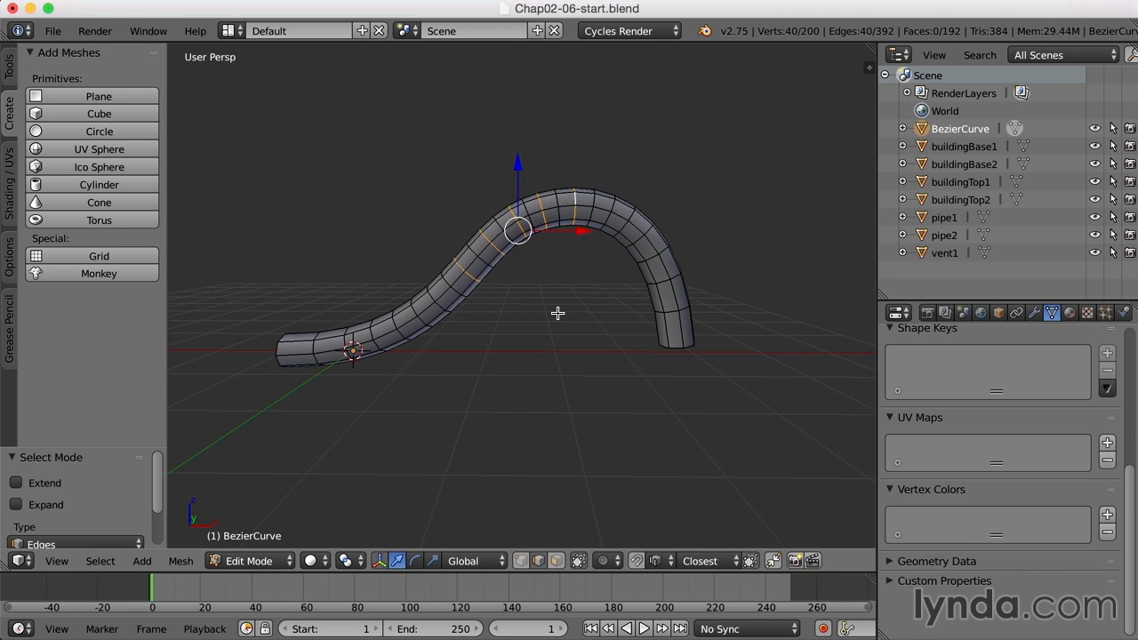
{"action": "key", "text": "x"}
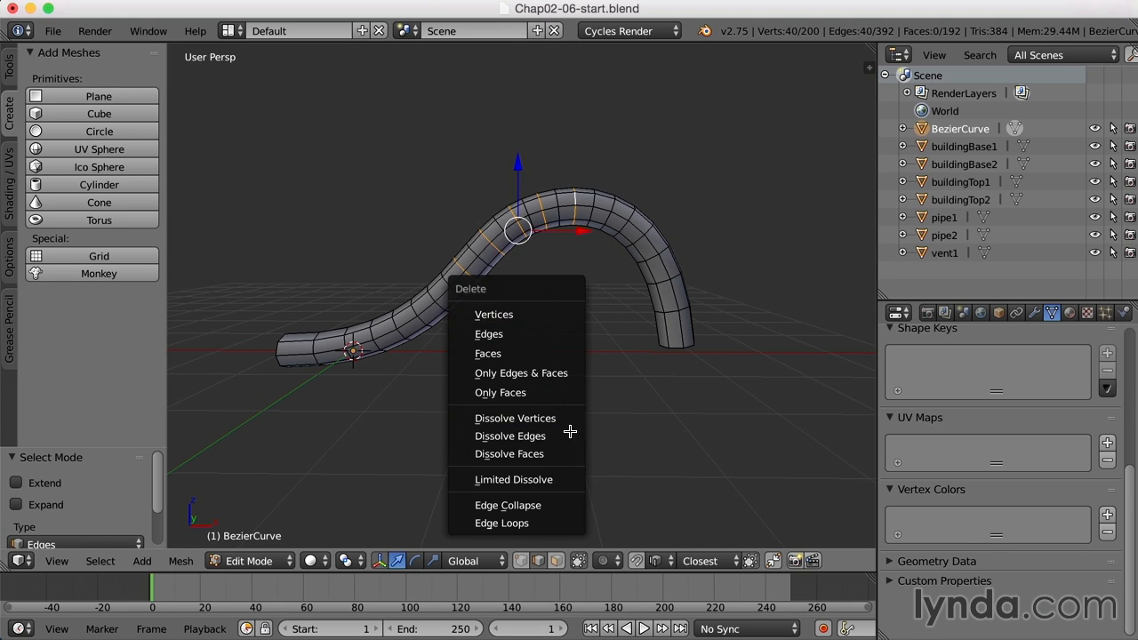
{"action": "left_click", "coordinate": [566, 439]}
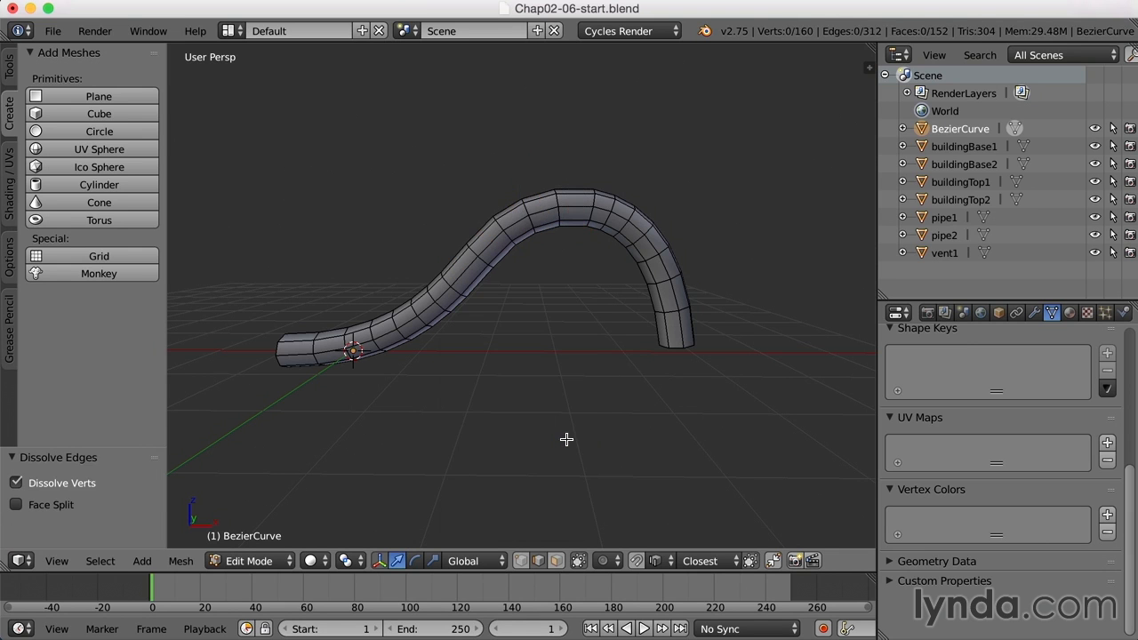
- Dissolve one more edge loop just past the top of the pipe's bend and clear the selection
{"action": "right_click", "coordinate": [612, 207], "text": "alt"}
{"action": "key", "text": "x"}
{"action": "left_click", "coordinate": [637, 299]}
{"action": "key", "text": "a"}
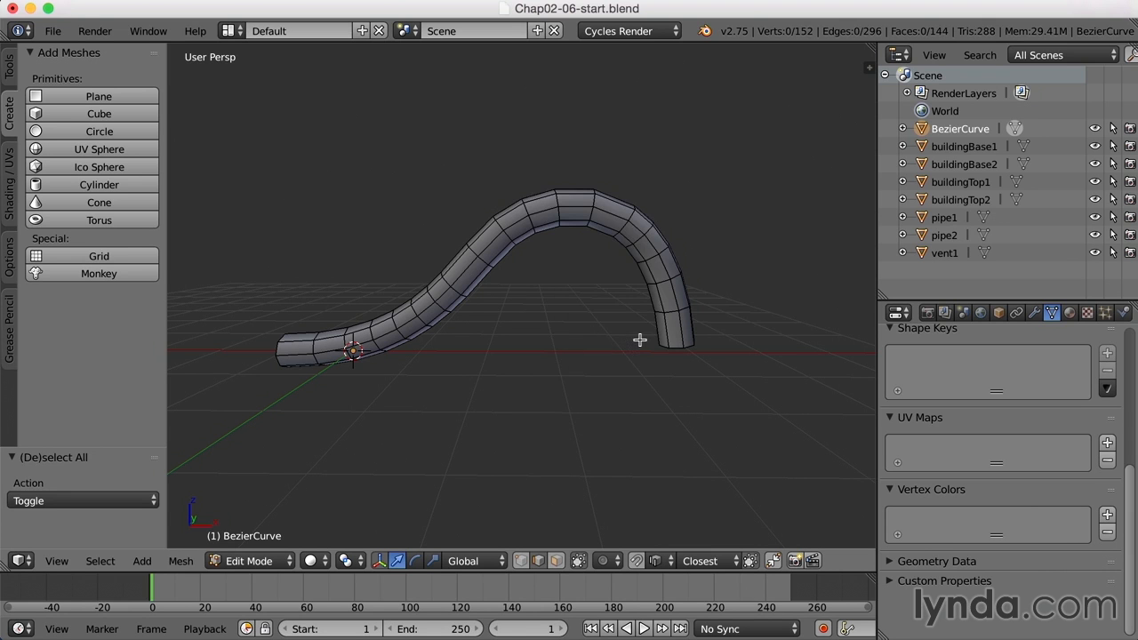
- Select the edge loop at the pipe's open lower end and flatten it along the Z axis
{"action": "mouse_move", "coordinate": [637, 341]}
{"action": "middle_mouse_down"}
{"action": "mouse_move", "coordinate": [465, 344]}
{"action": "mouse_move", "coordinate": [609, 348]}
{"action": "mouse_move", "coordinate": [632, 337]}
{"action": "middle_mouse_up"}
{"action": "middle_click_drag", "start_coordinate": [687, 365], "coordinate": [690, 271]}
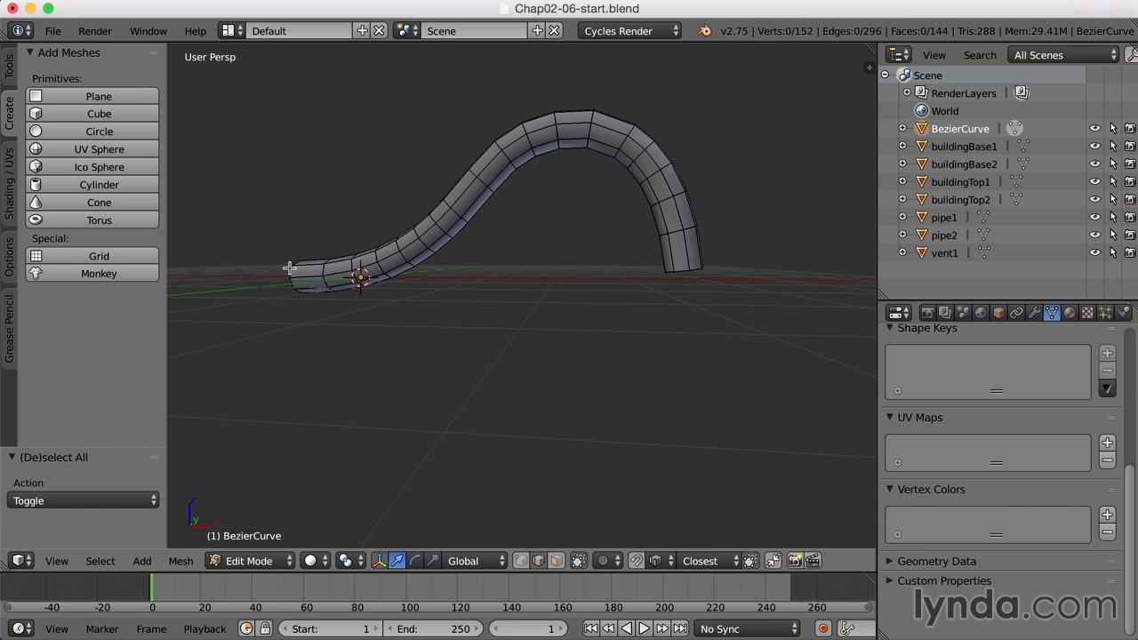
{"action": "right_click", "coordinate": [687, 269], "text": "alt"}
{"action": "middle_click_drag", "start_coordinate": [739, 287], "coordinate": [704, 303], "text": "shift"}
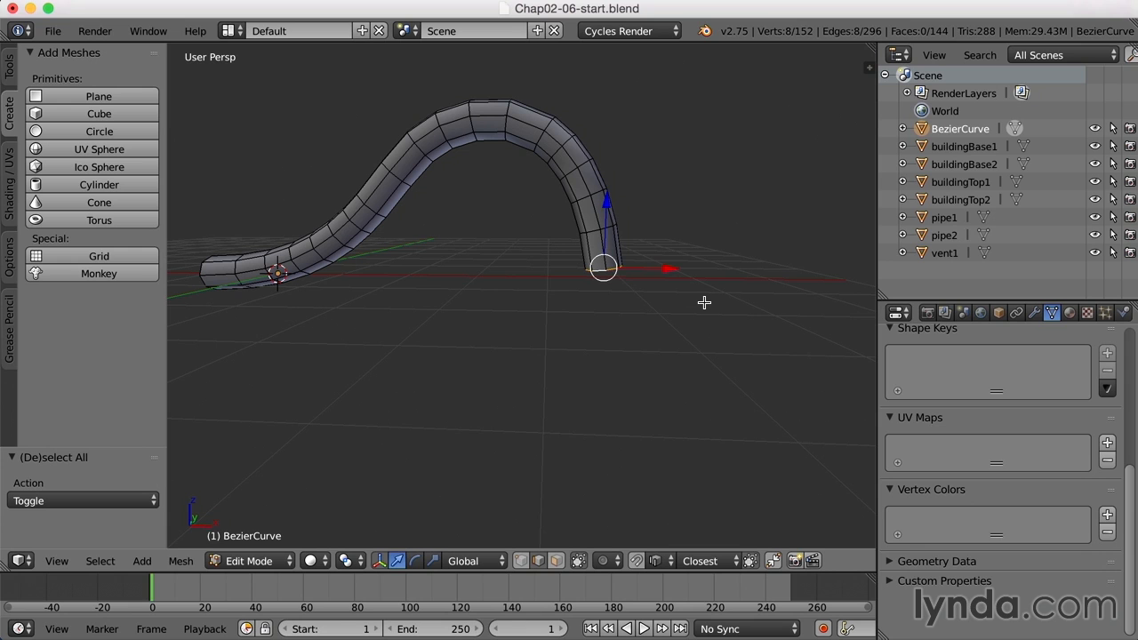
{"action": "key", "text": "r"}
{"action": "left_click_drag", "start_coordinate": [607, 198], "coordinate": [607, 267]}
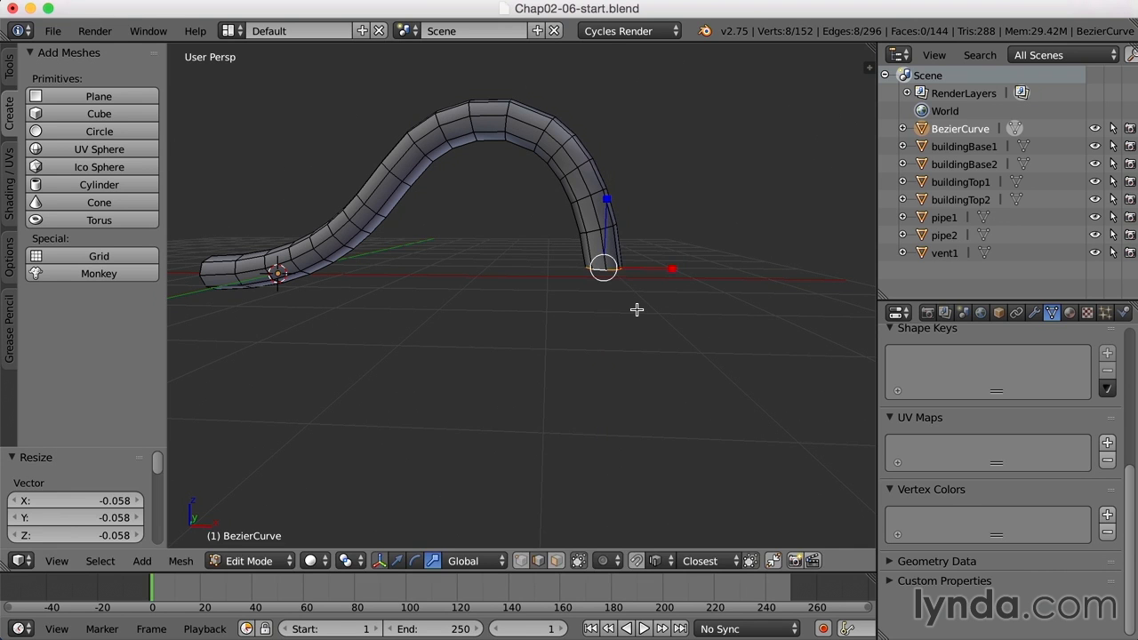
- Extrude the open end loop, lower it about 0.43 along Z and scale it up about 2.5 times
{"action": "key", "text": "e"}
{"action": "right_click", "coordinate": [637, 309]}
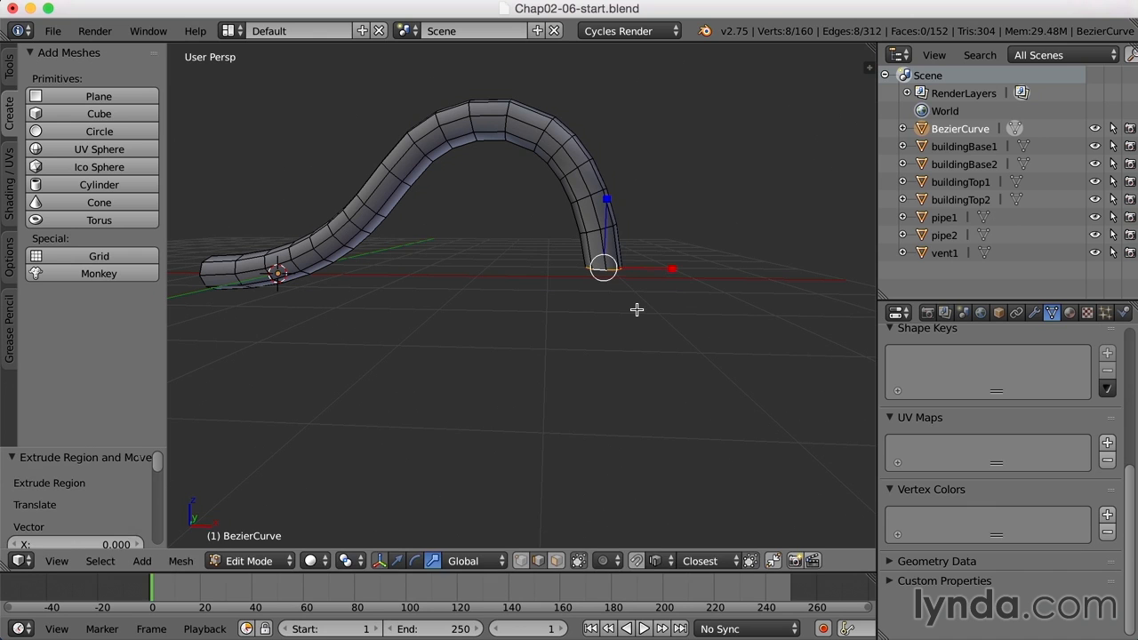
{"action": "key", "text": "w"}
{"action": "left_click_drag", "start_coordinate": [606, 203], "coordinate": [604, 235]}
{"action": "key", "text": "s"}
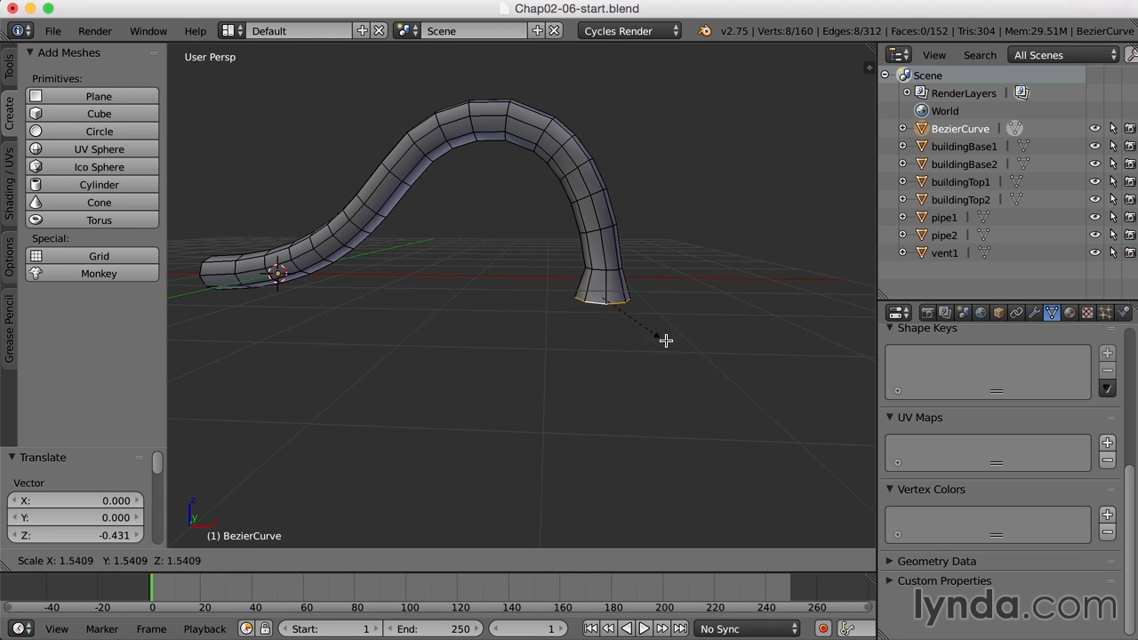
{"action": "left_click", "coordinate": [702, 357]}
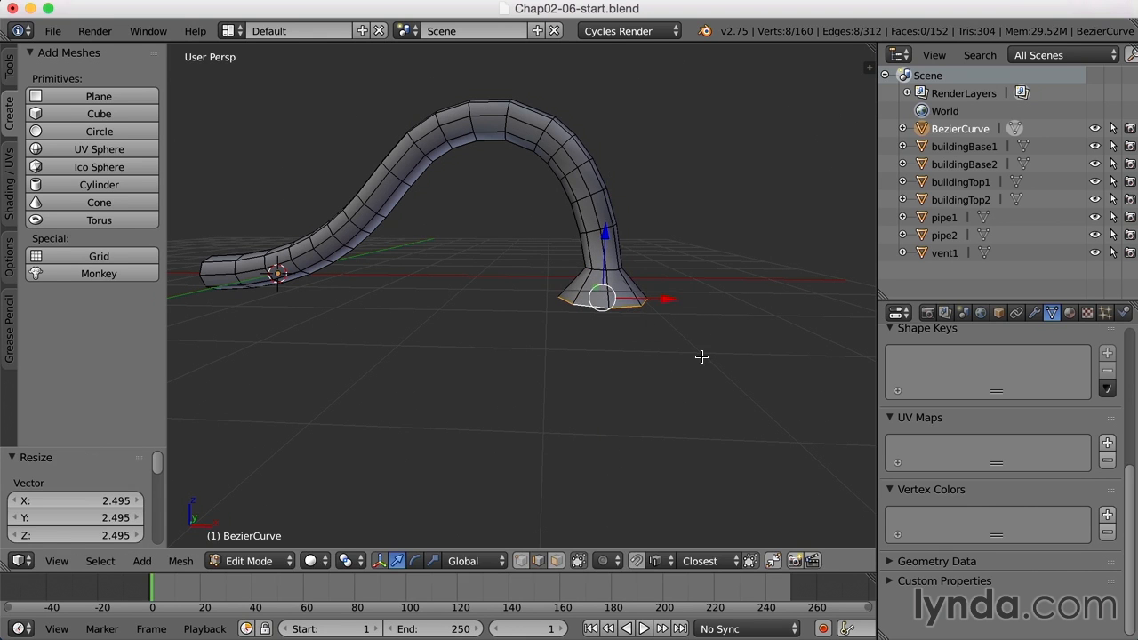
- Extrude the flared rim again, lower it about 0.63 along Z and widen it further into a shade
{"action": "key", "text": "e"}
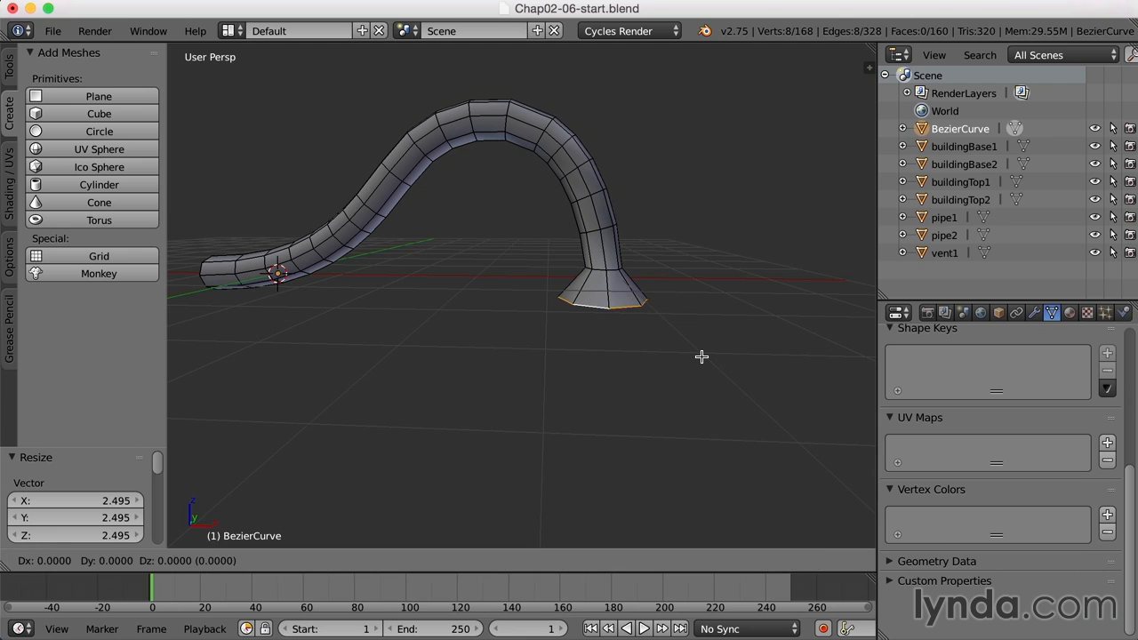
{"action": "left_click", "coordinate": [702, 357]}
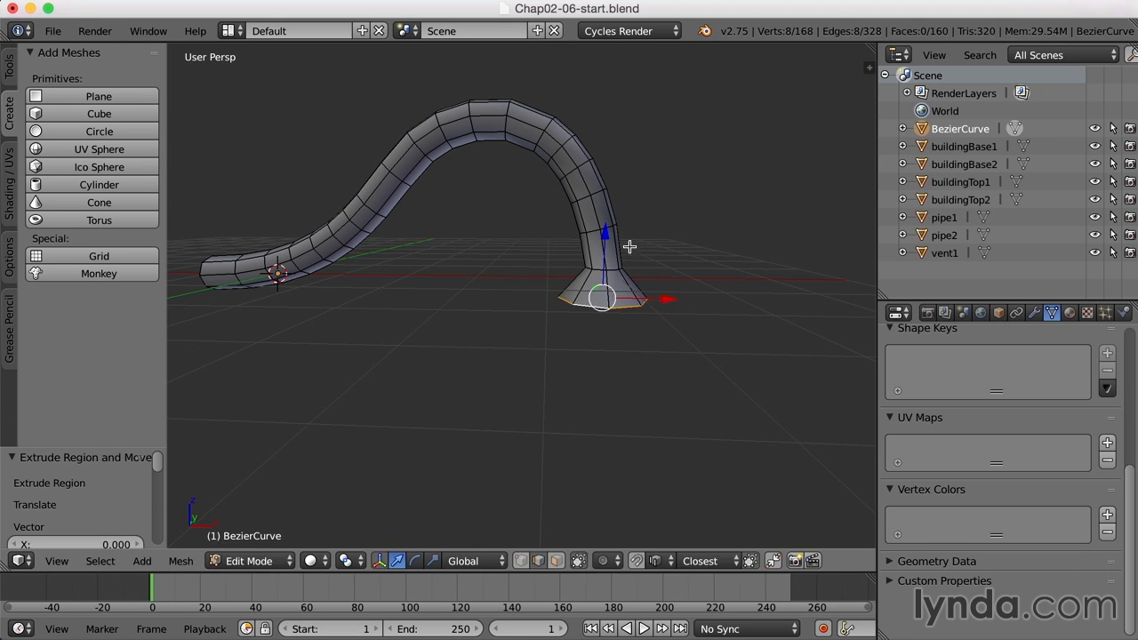
{"action": "left_click_drag", "start_coordinate": [606, 234], "coordinate": [625, 302]}
{"action": "key", "text": "s"}
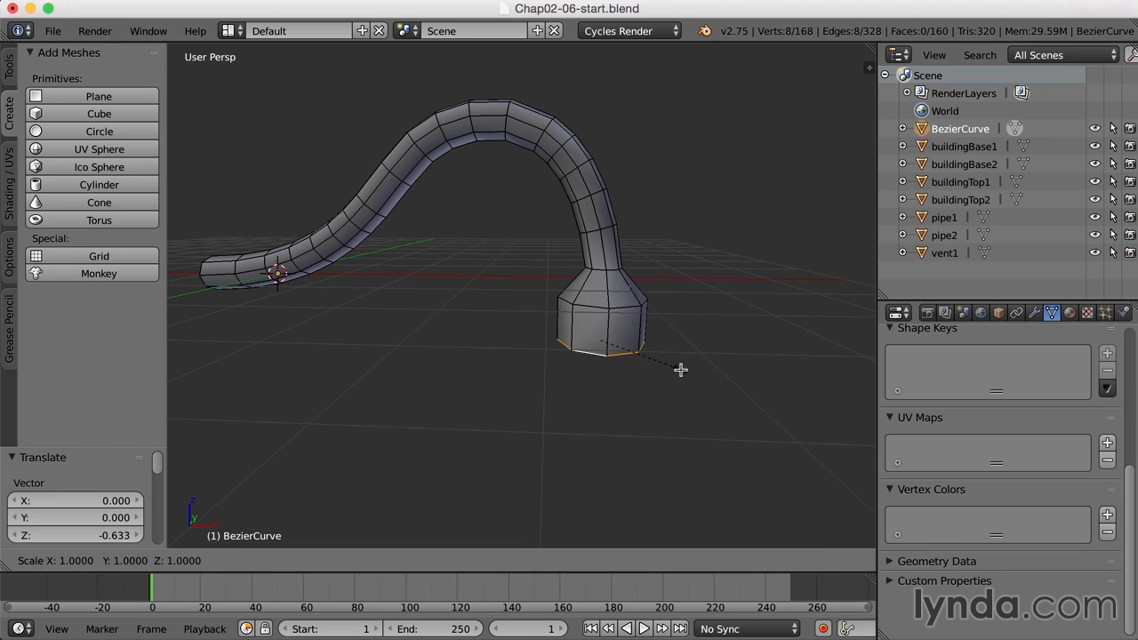
{"action": "scroll", "coordinate": [739, 385], "scroll_direction": "down", "scroll_amount": 1}
{"action": "left_click", "coordinate": [742, 386]}
- Extrude the shade's rim once more, lower it about 0.69 along Z and scale it up about 1.55 times
{"action": "key", "text": "e"}
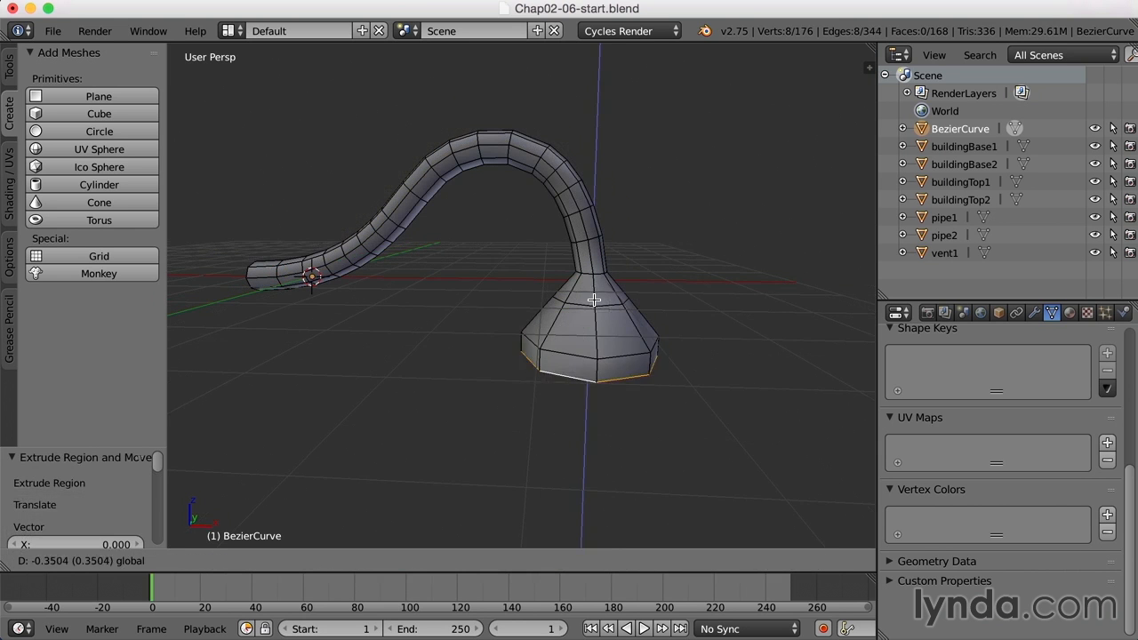
{"action": "left_click", "coordinate": [655, 358]}
{"action": "key", "text": "s"}
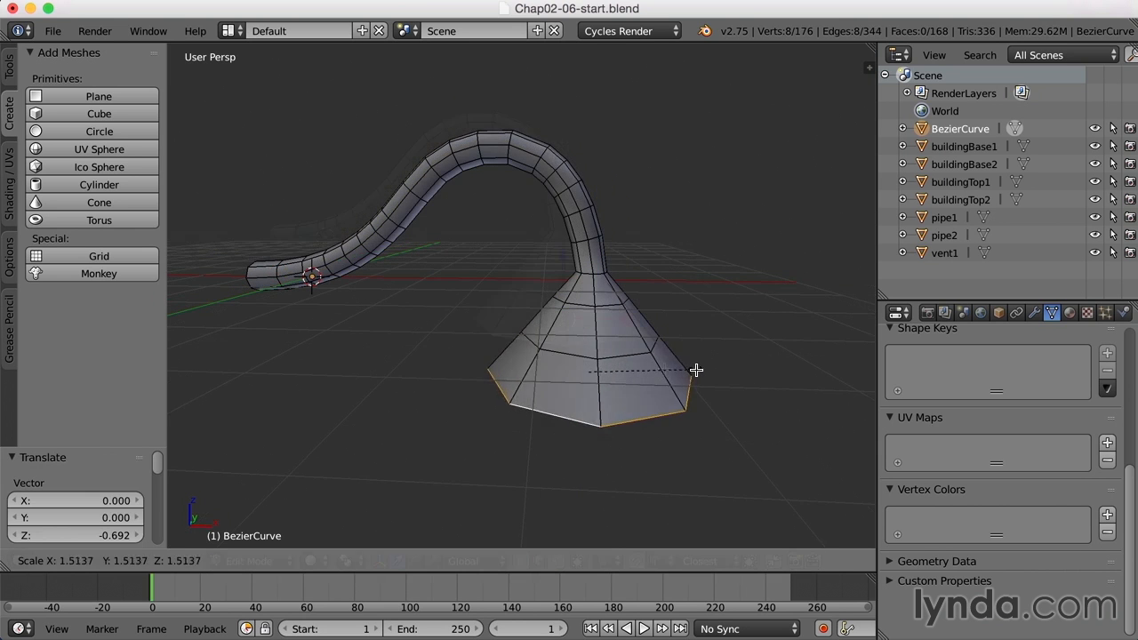
{"action": "left_click", "coordinate": [698, 370]}
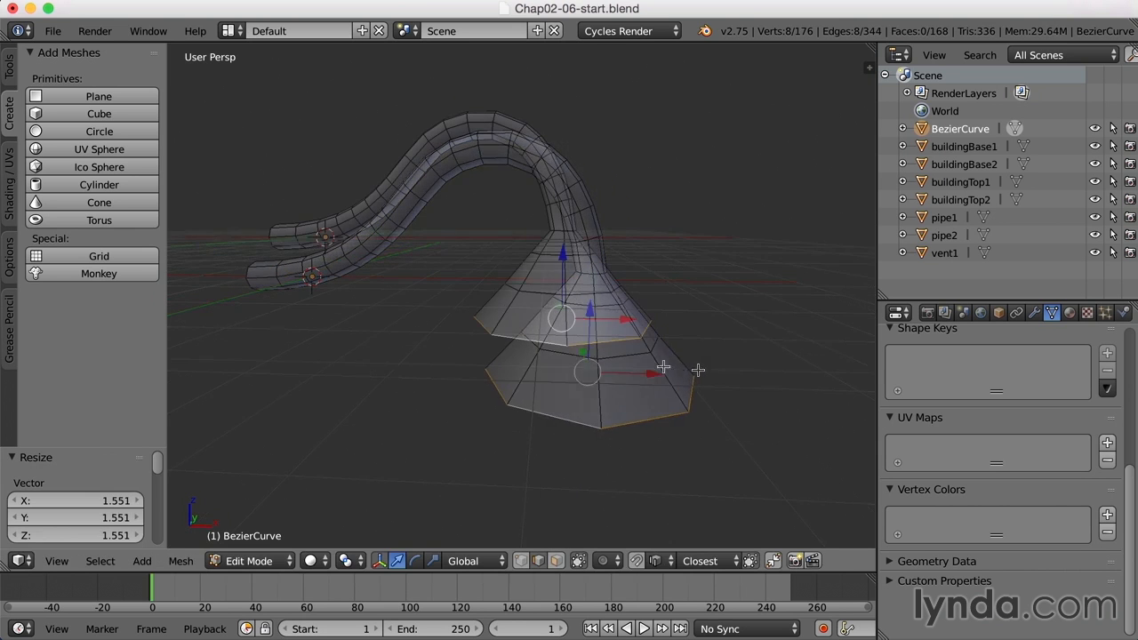
- Extrude the shade's bottom rim in place and scale it inward to about 0.91 to form a lip
{"action": "middle_click_drag", "start_coordinate": [670, 385], "coordinate": [656, 333]}
{"action": "middle_click_drag", "start_coordinate": [718, 310], "coordinate": [672, 318]}
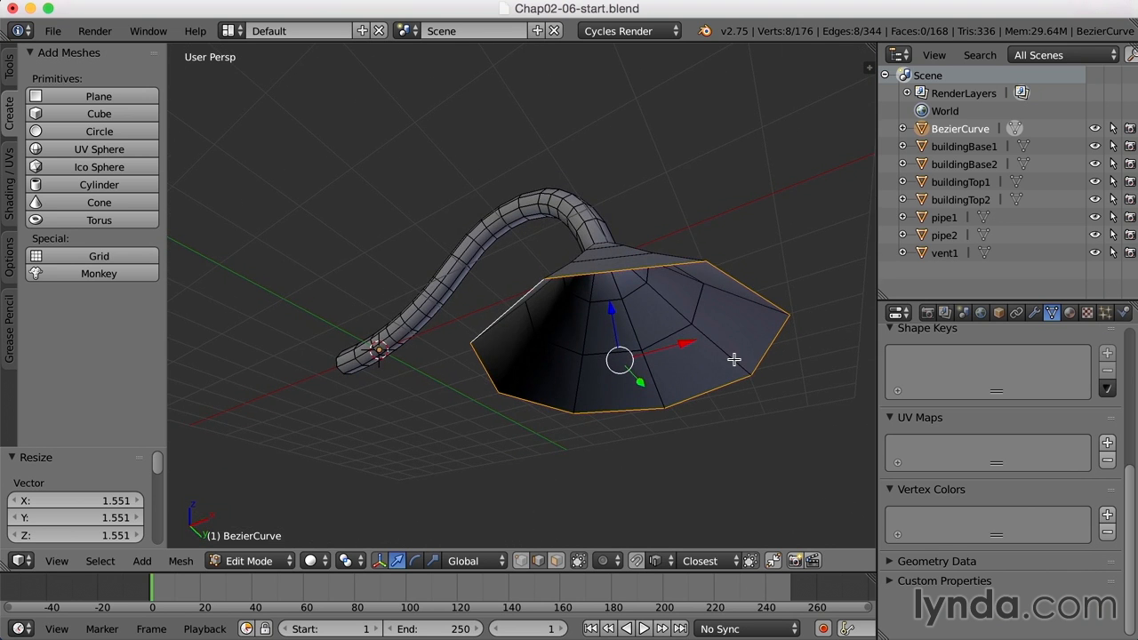
{"action": "key", "text": "e"}
{"action": "right_click", "coordinate": [758, 406]}
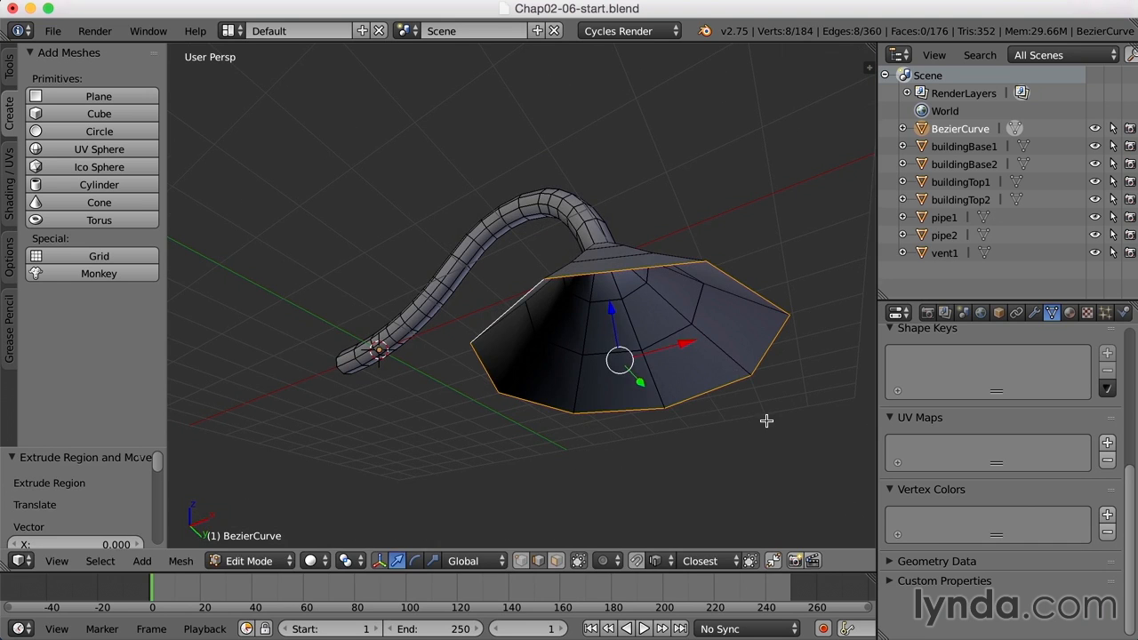
{"action": "key", "text": "s"}
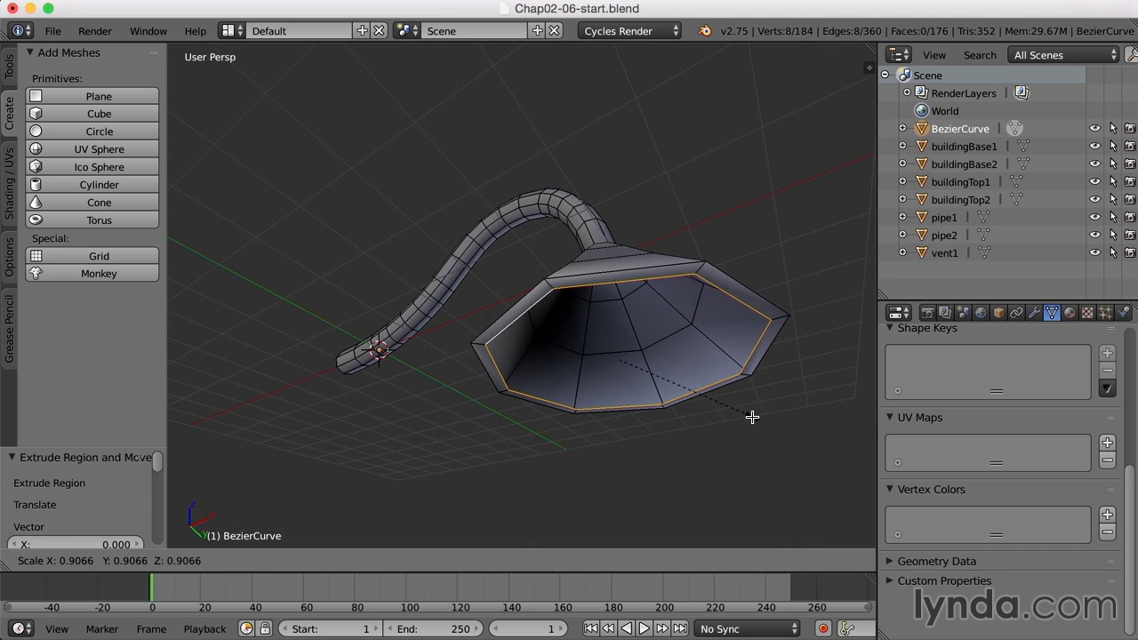
{"action": "left_click", "coordinate": [752, 417]}
- Extrude the inner lip, raise it about 0.86 and another 0.33 along Z, and scale it inward to fit inside the shade
{"action": "key", "text": "e"}
{"action": "right_click", "coordinate": [772, 444]}
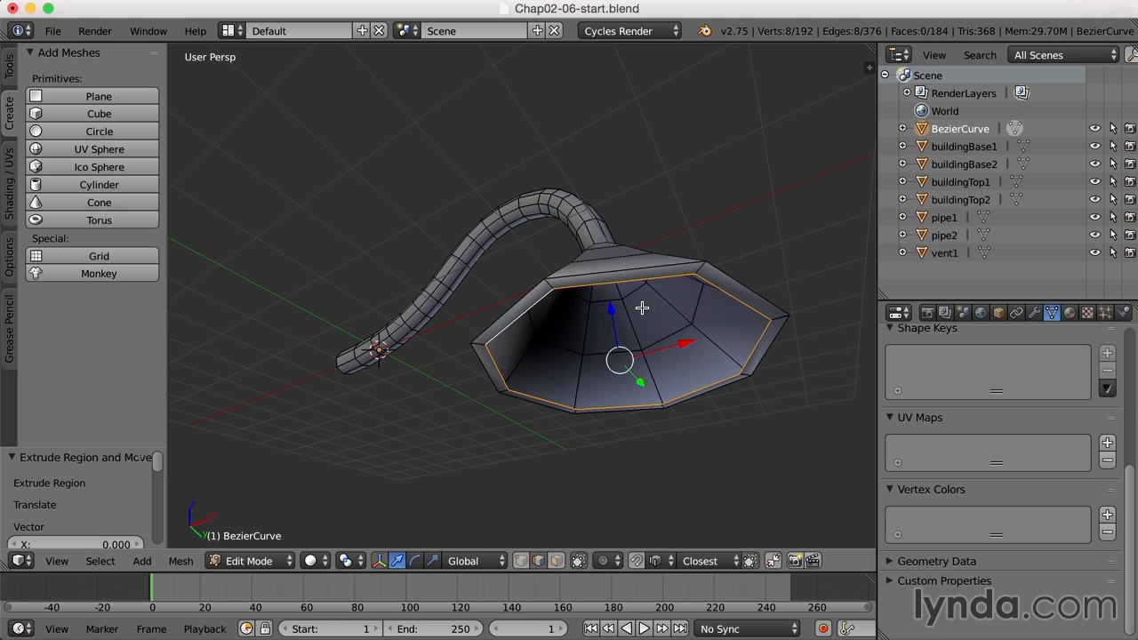
{"action": "key", "text": "g"}
{"action": "key", "text": "z"}
{"action": "left_click", "coordinate": [611, 251]}
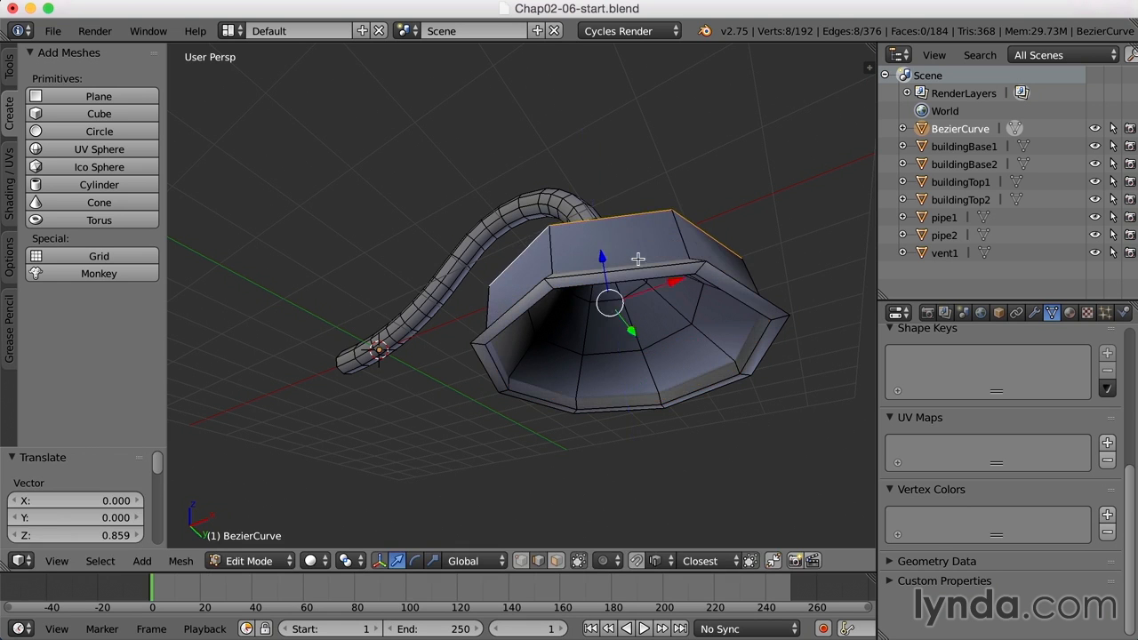
{"action": "middle_click_drag", "start_coordinate": [612, 250], "coordinate": [638, 305]}
{"action": "left_click_drag", "start_coordinate": [611, 215], "coordinate": [612, 185]}
{"action": "key", "text": "s"}
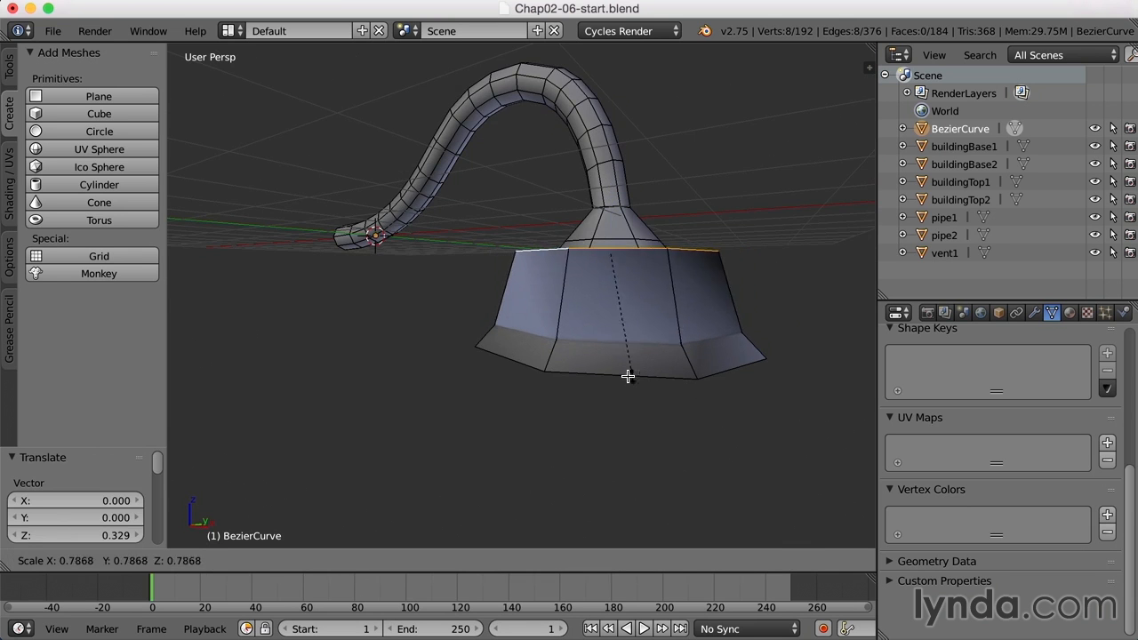
{"action": "left_click", "coordinate": [625, 327]}
- Extrude the shade's inner loop in place, merge it at center to close the interior, and return to Object Mode
{"action": "middle_click_drag", "start_coordinate": [670, 423], "coordinate": [731, 425]}
{"action": "key", "text": "e"}
{"action": "right_click", "coordinate": [738, 431]}
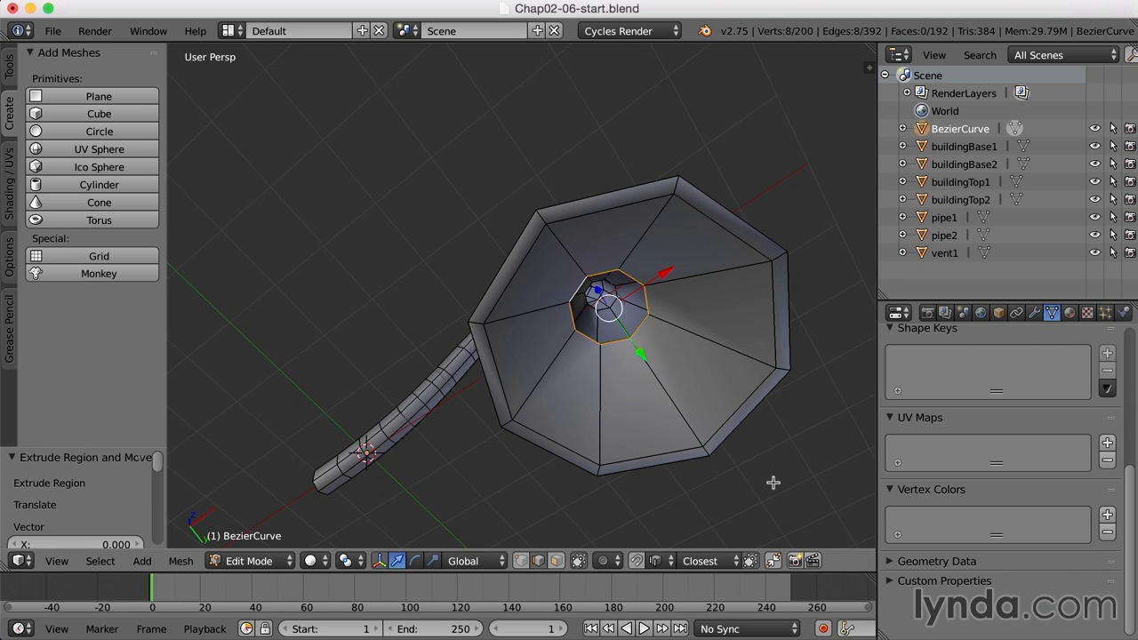
{"action": "key", "text": "alt+m"}
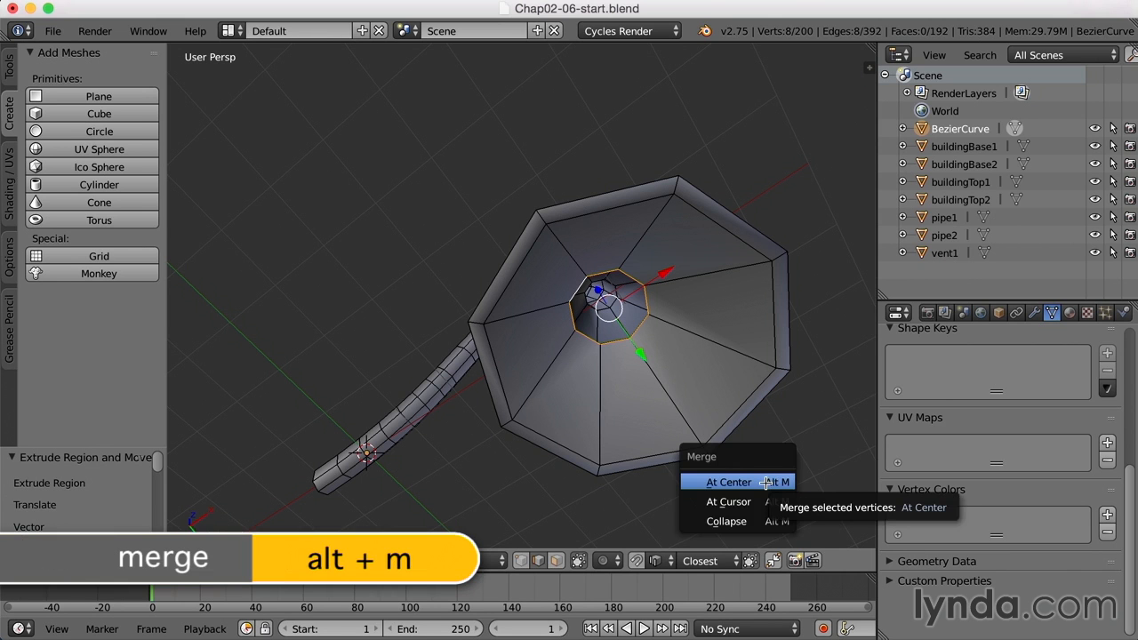
{"action": "left_click", "coordinate": [766, 481]}
{"action": "middle_click_drag", "start_coordinate": [673, 356], "coordinate": [648, 371]}
{"action": "scroll", "coordinate": [663, 399], "scroll_direction": "down", "scroll_amount": 3}
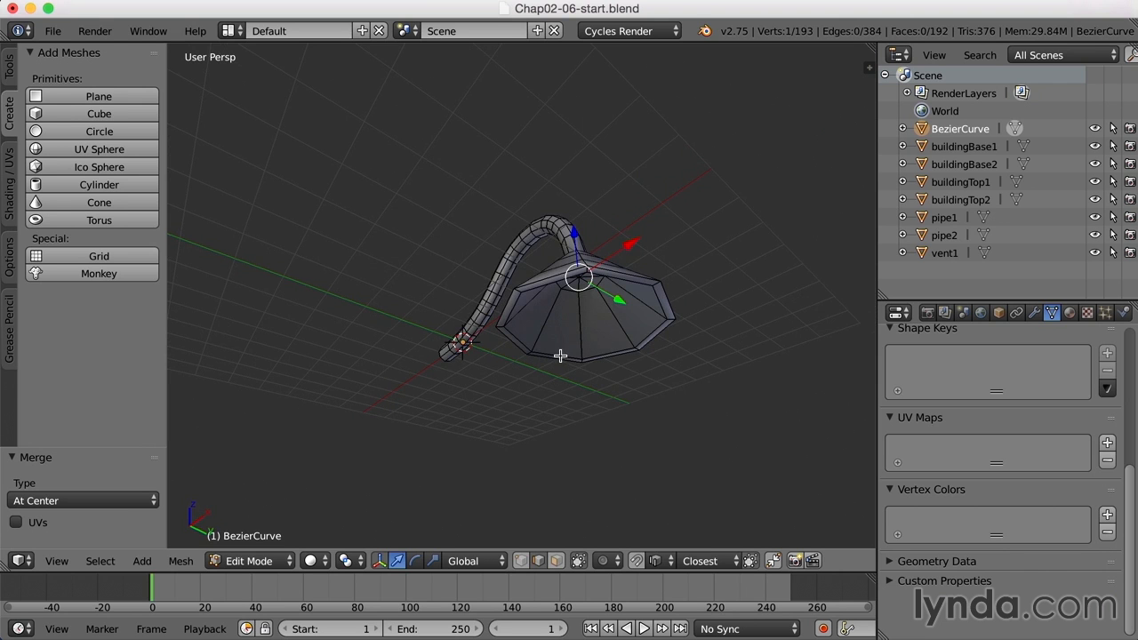
{"action": "key", "text": "Tab"}
{"action": "middle_click_drag", "start_coordinate": [579, 369], "coordinate": [579, 385]}
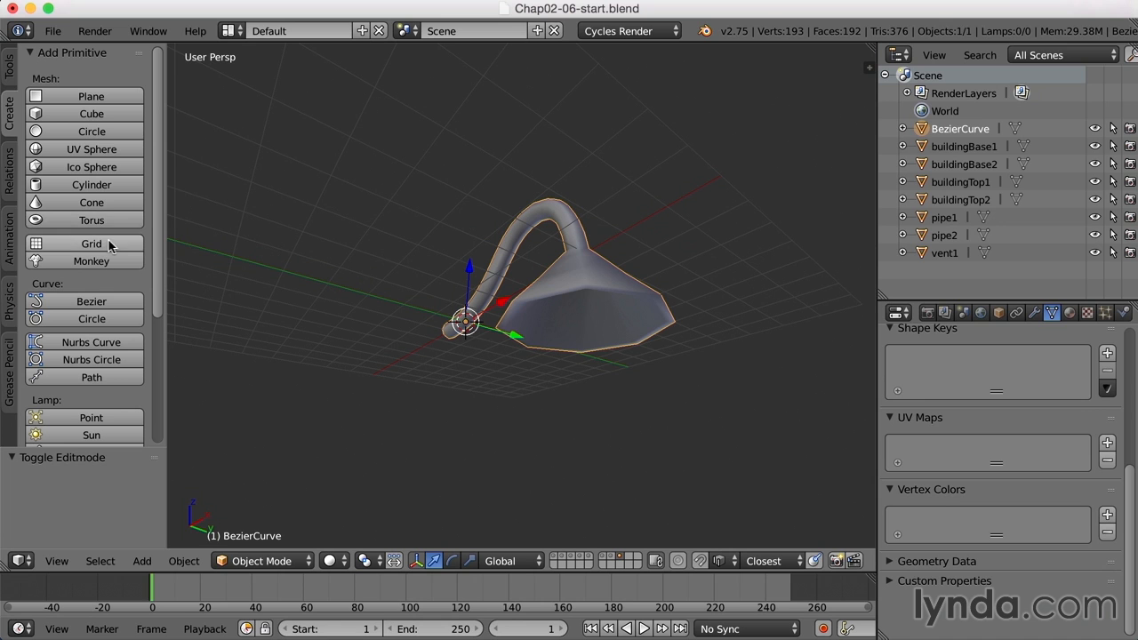
- Add a UV sphere and set it to 12 segments and 8 rings
{"action": "left_click", "coordinate": [90, 151]}
{"action": "scroll", "coordinate": [392, 397], "scroll_direction": "down", "scroll_amount": 1}
{"action": "left_click", "coordinate": [58, 460]}
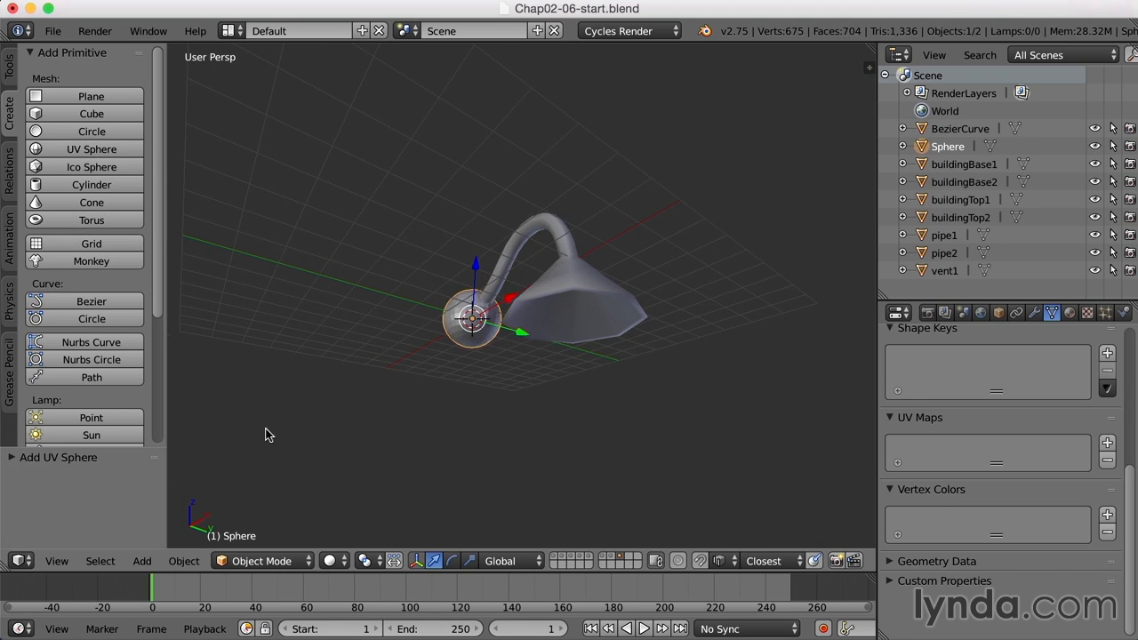
{"action": "left_click", "coordinate": [12, 460]}
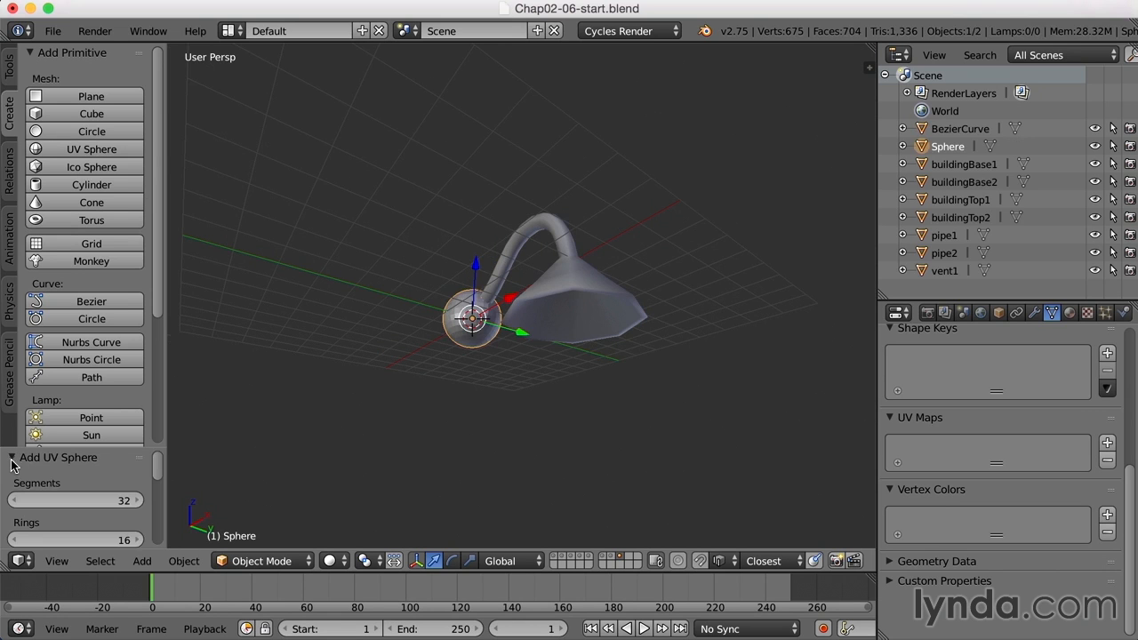
{"action": "left_click_drag", "start_coordinate": [47, 445], "coordinate": [48, 280]}
{"action": "left_click", "coordinate": [75, 335]}
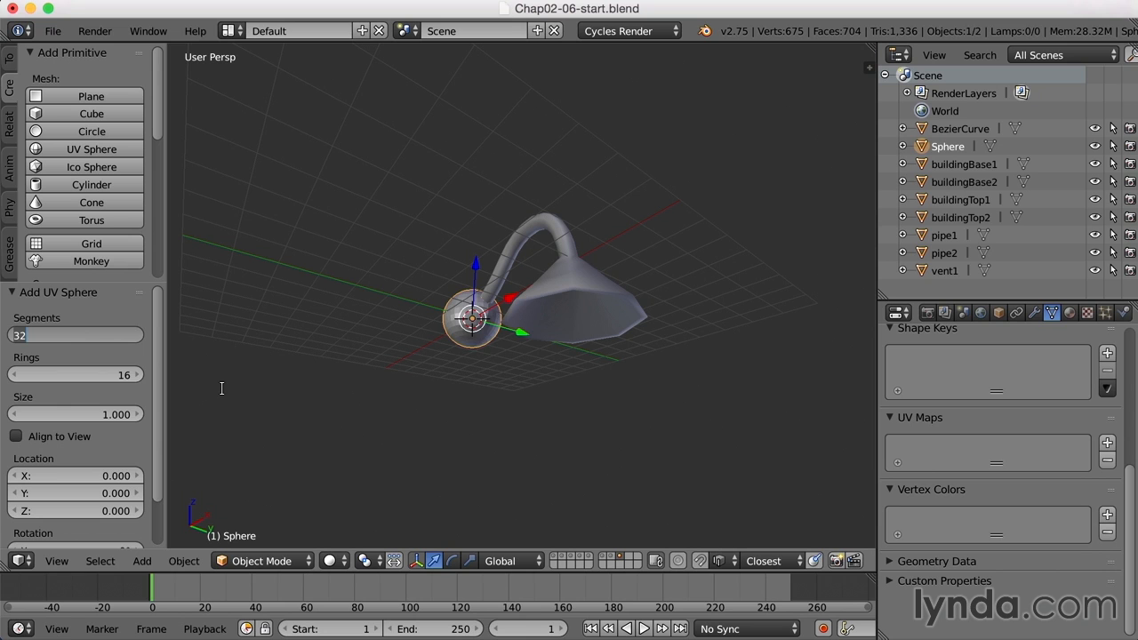
{"action": "type", "text": "12"}
{"action": "key", "text": "Tab"}
{"action": "type", "text": "8"}
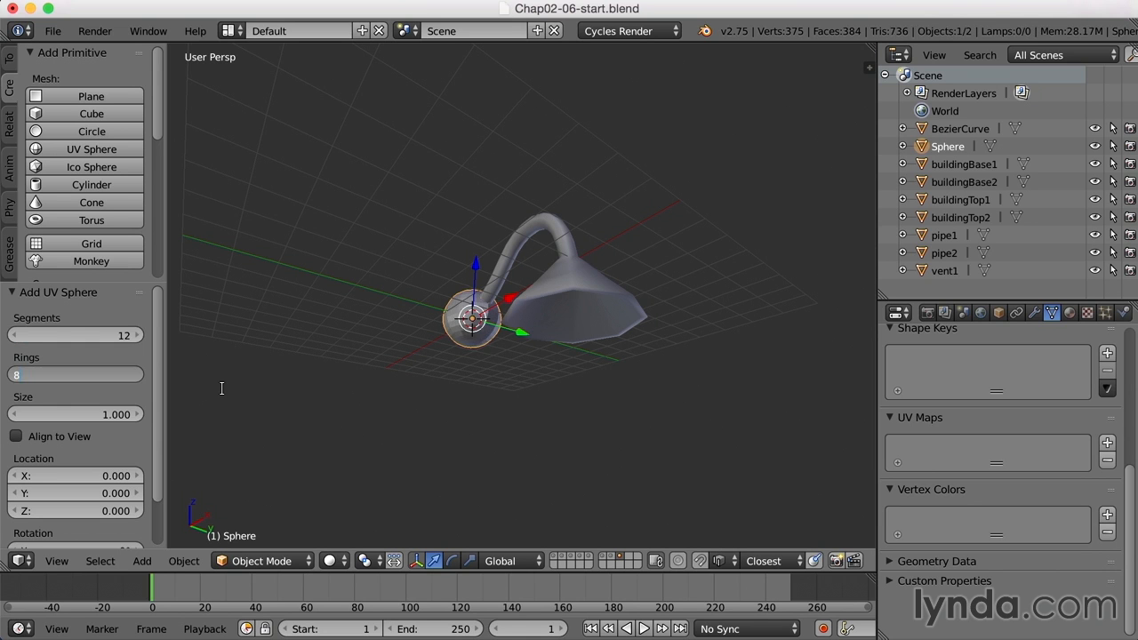
{"action": "key", "text": "Tab"}
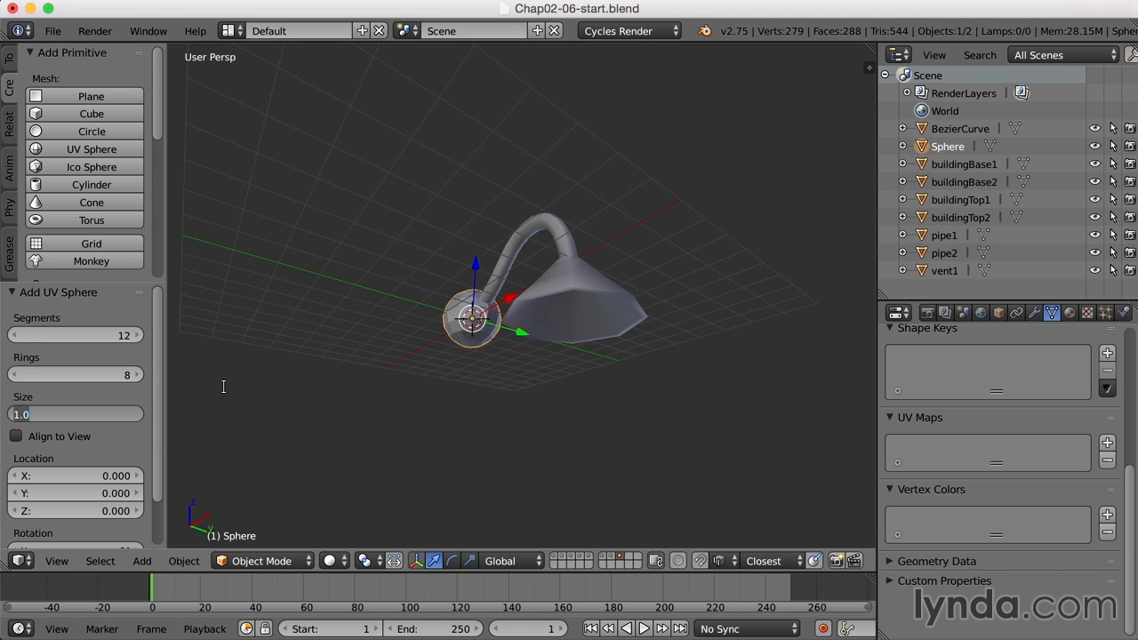
- Reduce the sphere's segments to 8
{"action": "left_click", "coordinate": [123, 337]}
{"action": "left_click", "coordinate": [122, 336]}
{"action": "type", "text": "8"}
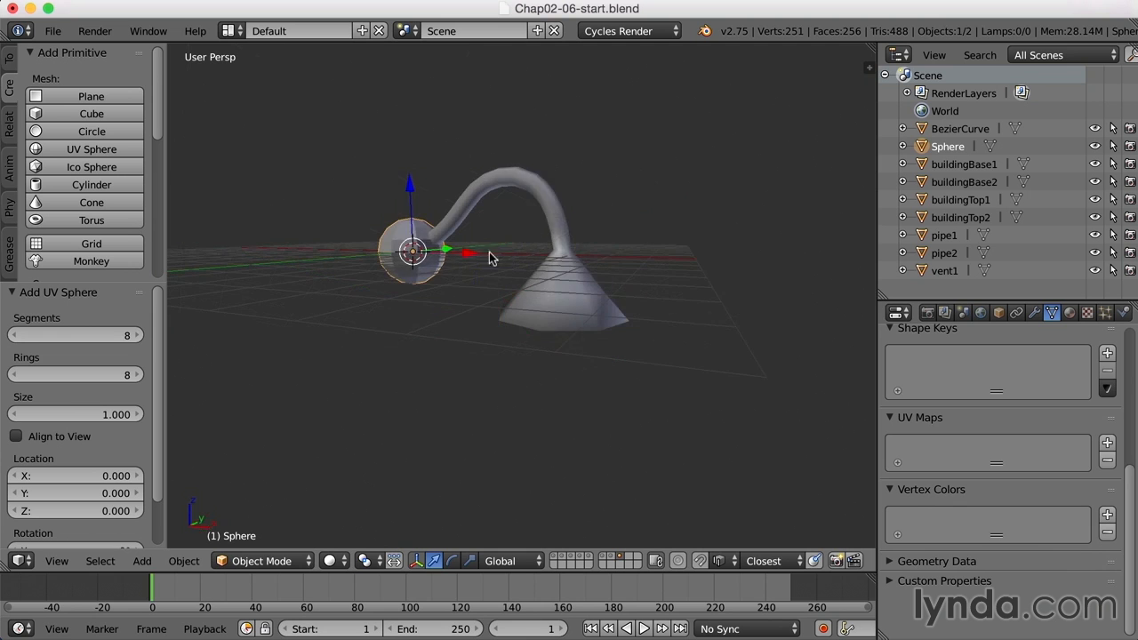
- Move the sphere about 4.79 along X and -1.8 along Z so it sits beneath the lampshade
{"action": "middle_click_drag", "start_coordinate": [464, 287], "coordinate": [460, 267]}
{"action": "key", "text": "g"}
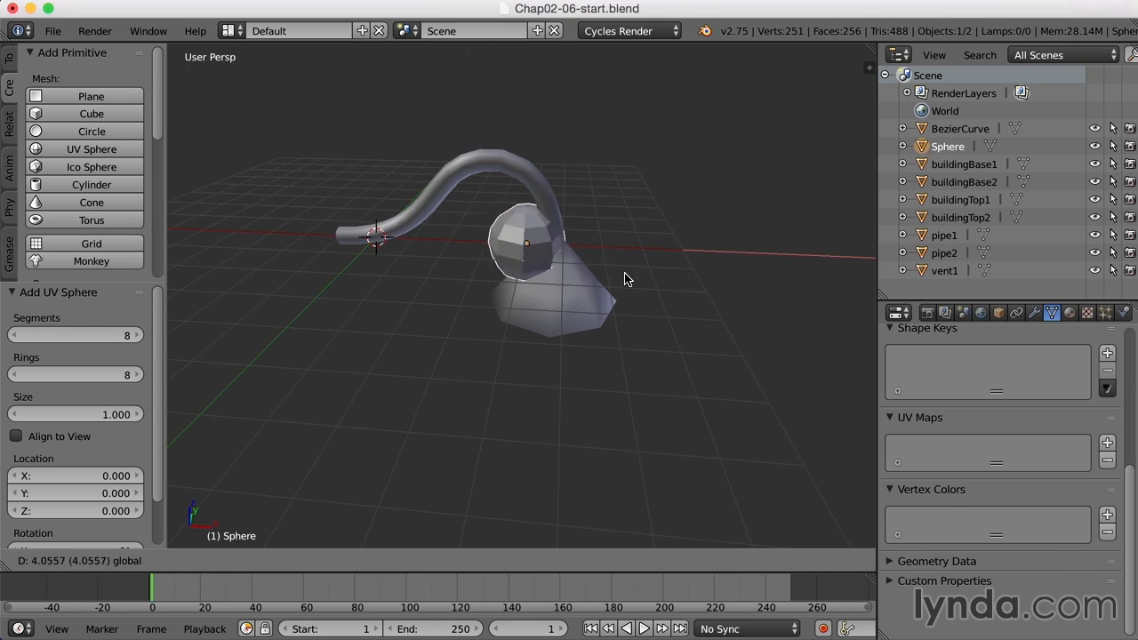
{"action": "left_click", "coordinate": [620, 282]}
{"action": "middle_click_drag", "start_coordinate": [628, 317], "coordinate": [559, 190]}
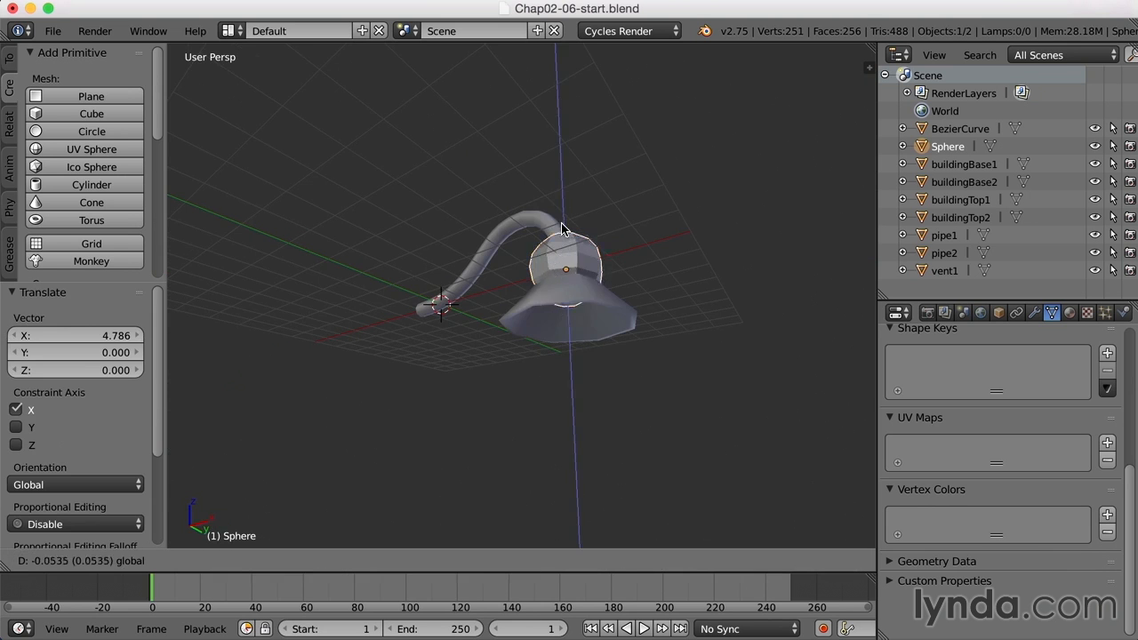
{"action": "key", "text": "g"}
{"action": "key", "text": "z"}
{"action": "left_click", "coordinate": [556, 280]}
- Scale the sphere to about 0.58 and shift it about 0.18 along X to center it under the shade
{"action": "key", "text": "s"}
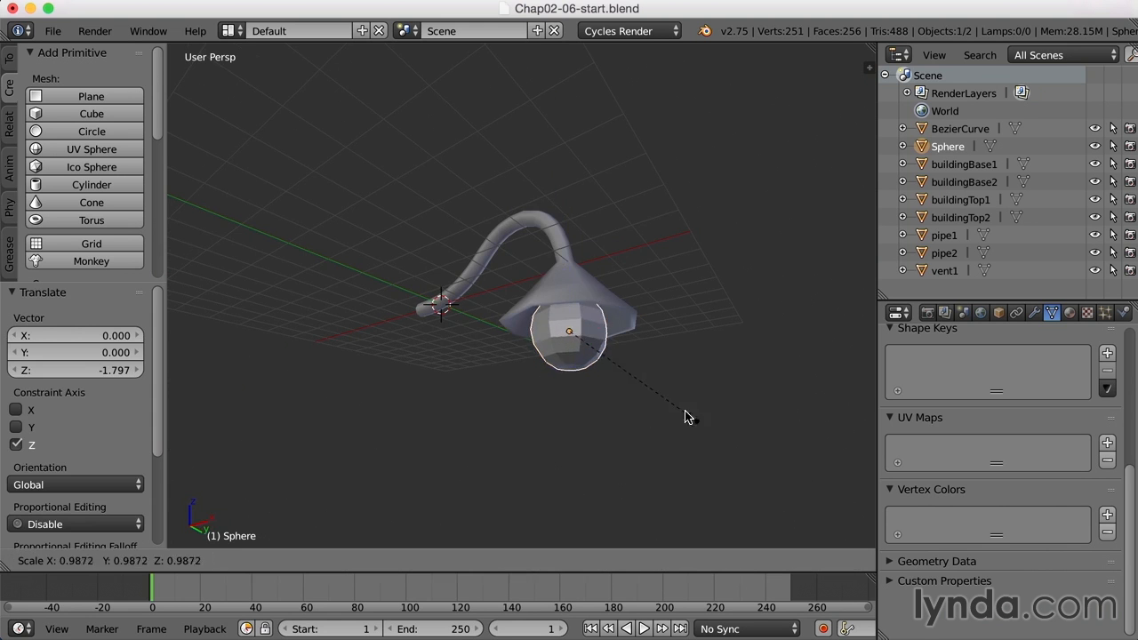
{"action": "left_click", "coordinate": [648, 381]}
{"action": "middle_click_drag", "start_coordinate": [648, 382], "coordinate": [590, 376]}
{"action": "scroll", "coordinate": [647, 377], "scroll_direction": "up", "scroll_amount": 2}
{"action": "scroll", "coordinate": [605, 365], "scroll_direction": "up", "scroll_amount": 1}
{"action": "middle_click_drag", "start_coordinate": [657, 363], "coordinate": [485, 374]}
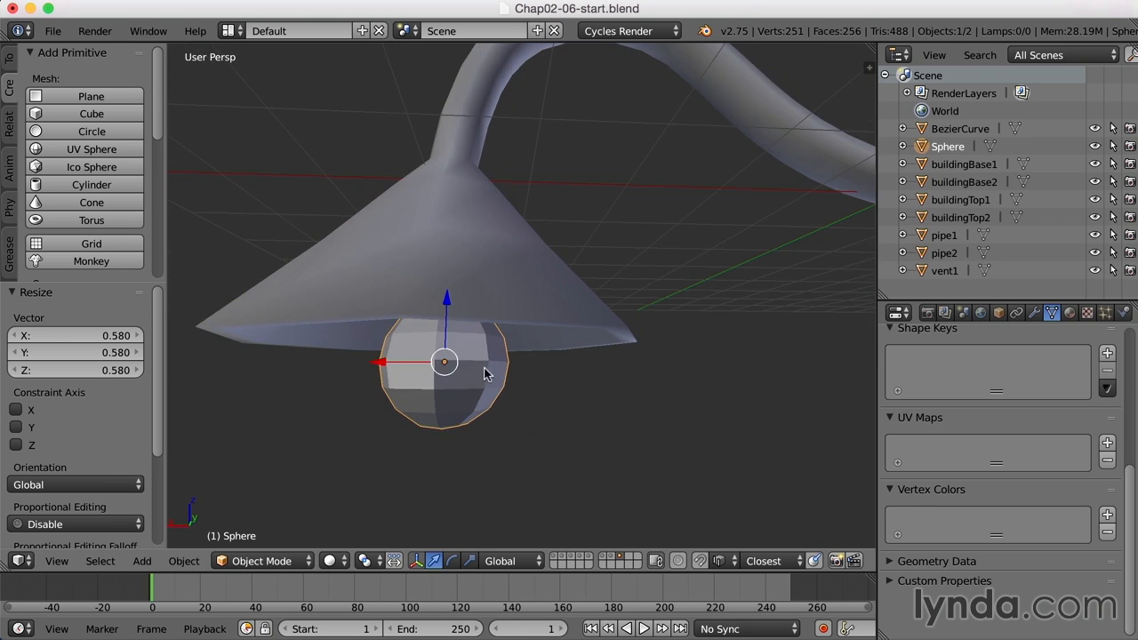
{"action": "key", "text": "g"}
{"action": "key", "text": "x"}
{"action": "left_click", "coordinate": [364, 360]}
{"action": "middle_click_drag", "start_coordinate": [363, 361], "coordinate": [499, 371]}
{"action": "middle_click_drag", "start_coordinate": [721, 361], "coordinate": [712, 353]}
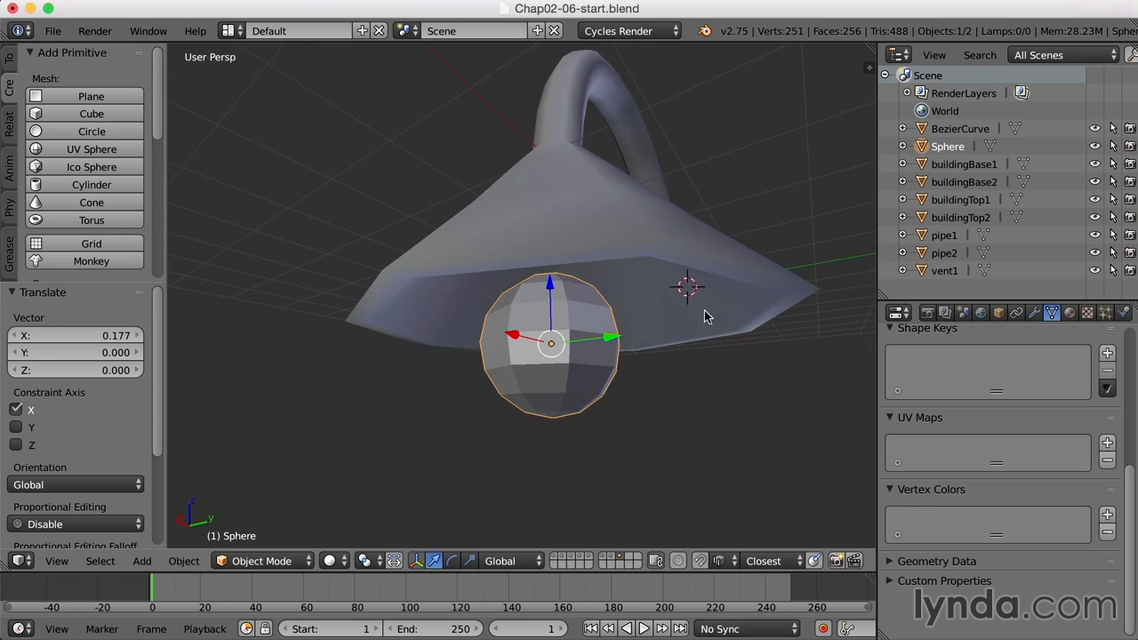
- Hide everything except the sphere and frame it in the viewport
{"action": "middle_click_drag", "start_coordinate": [682, 297], "coordinate": [685, 349]}
{"action": "key", "text": "shift+h"}
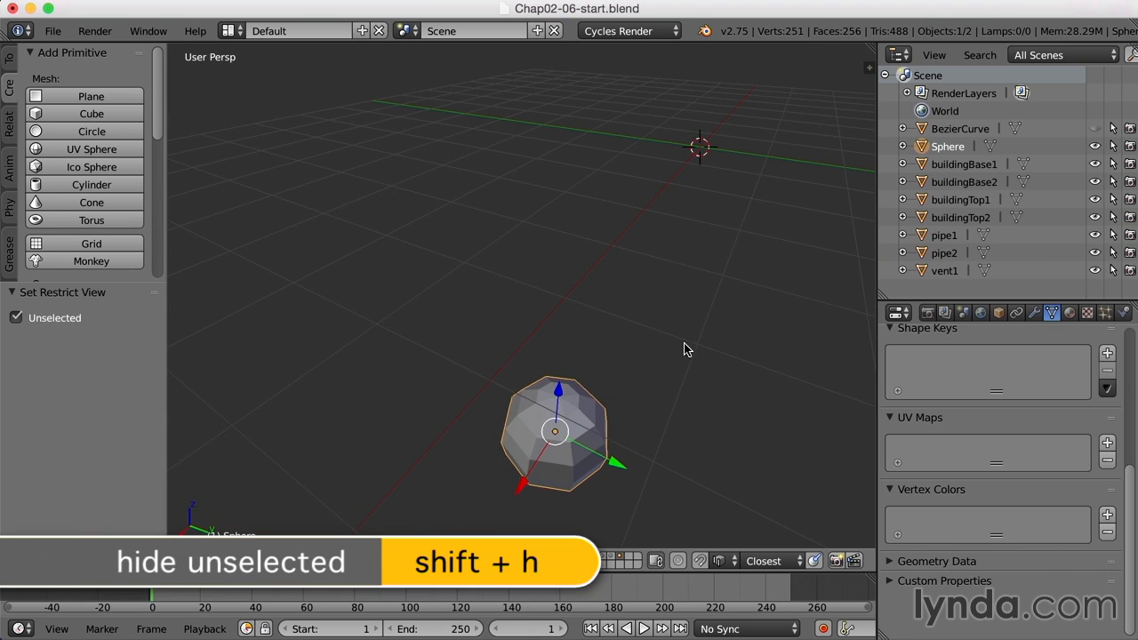
{"action": "key", "text": "KP_Decimal"}
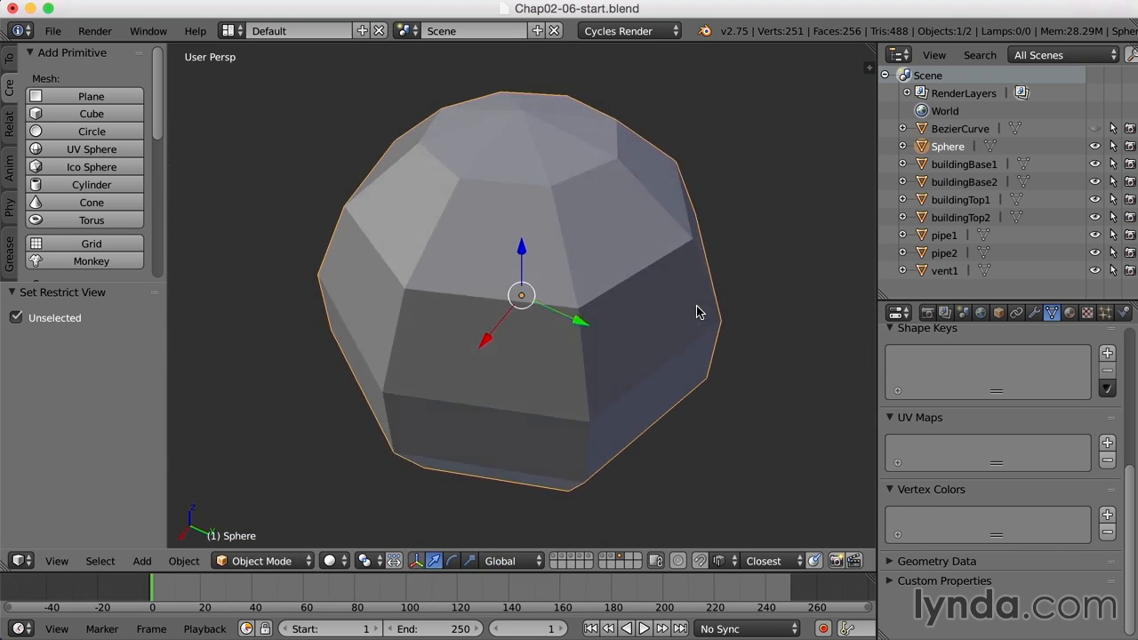
- Delete the upper two rings of faces from the sphere, leaving its top open
{"action": "key", "text": "Tab"}
{"action": "key", "text": "ctrl+Tab"}
{"action": "key", "text": "3"}
{"action": "middle_click_drag", "start_coordinate": [661, 285], "coordinate": [663, 289]}
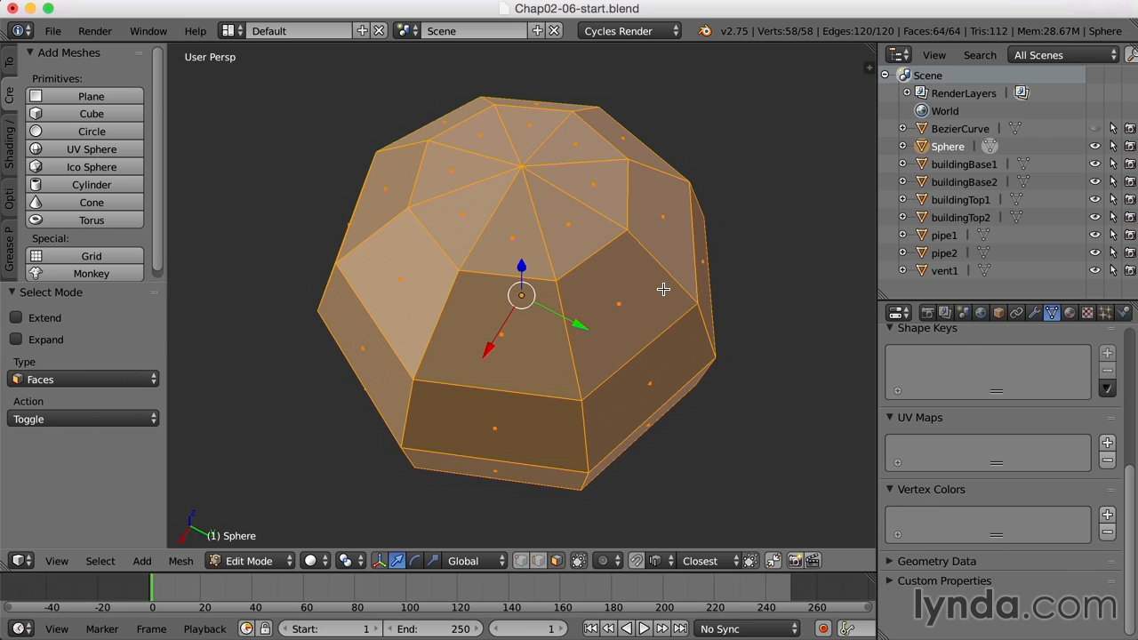
{"action": "key", "text": "a"}
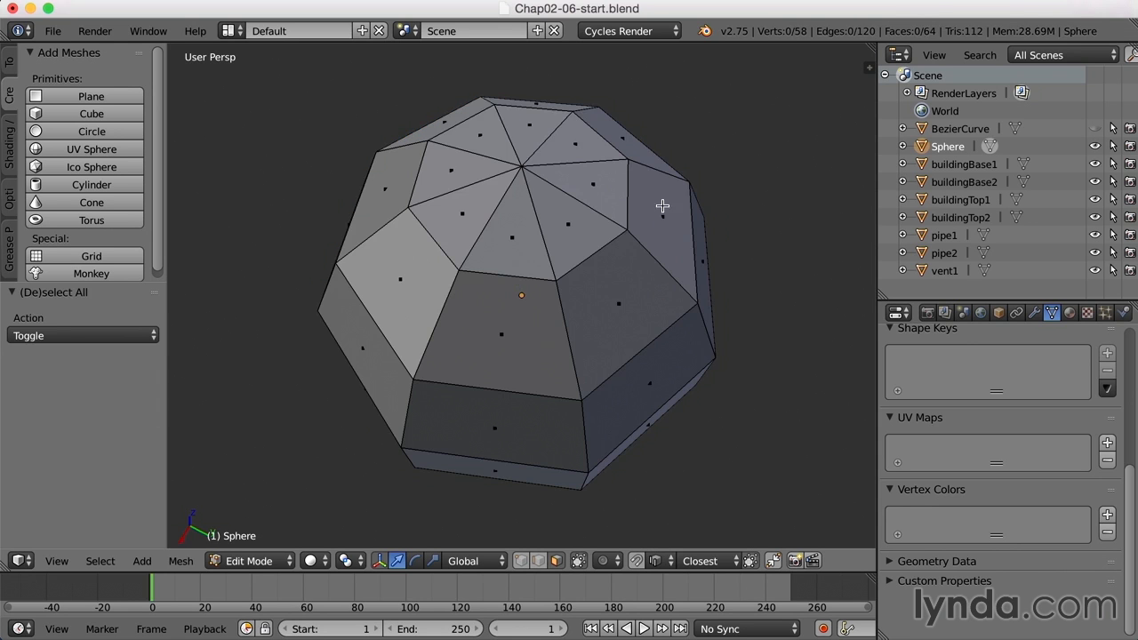
{"action": "key", "text": "c"}
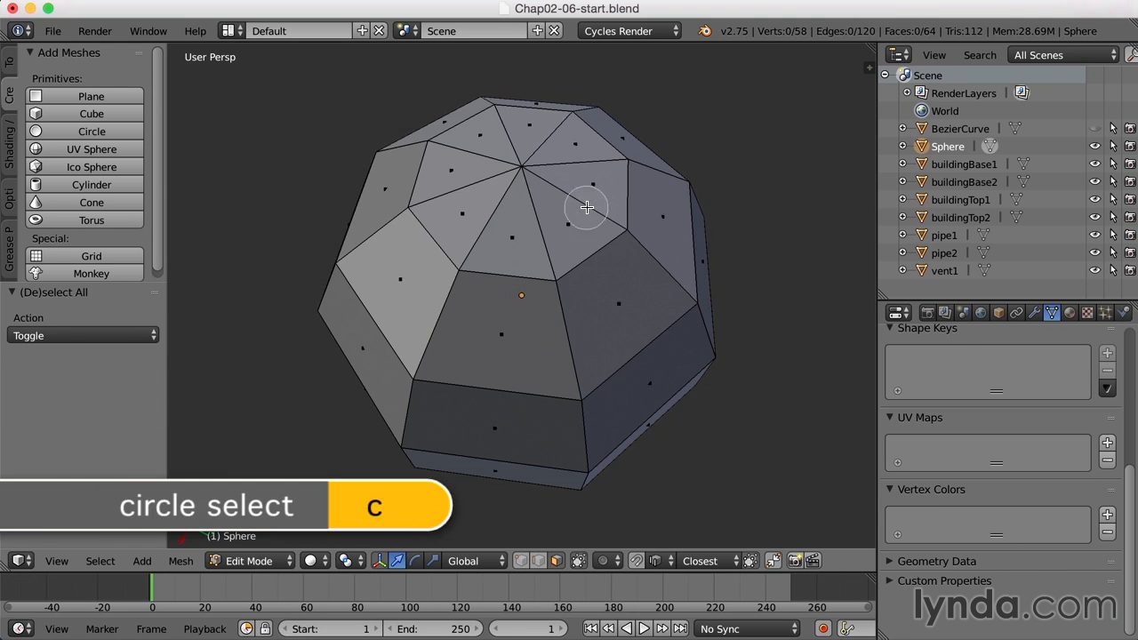
{"action": "mouse_move", "coordinate": [559, 153]}
{"action": "left_mouse_down"}
{"action": "mouse_move", "coordinate": [563, 171]}
{"action": "mouse_move", "coordinate": [521, 178]}
{"action": "mouse_move", "coordinate": [511, 222]}
{"action": "mouse_move", "coordinate": [554, 243]}
{"action": "mouse_move", "coordinate": [602, 190]}
{"action": "mouse_move", "coordinate": [551, 125]}
{"action": "mouse_move", "coordinate": [498, 140]}
{"action": "mouse_move", "coordinate": [425, 231]}
{"action": "left_mouse_up"}
{"action": "right_click", "coordinate": [425, 231]}
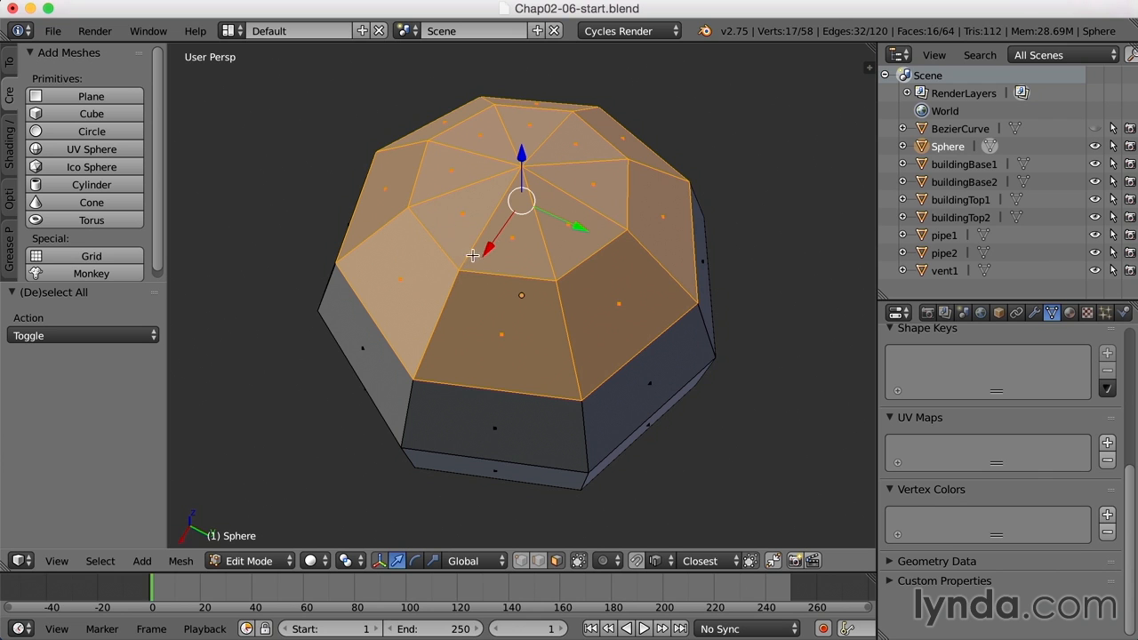
{"action": "key", "text": "x"}
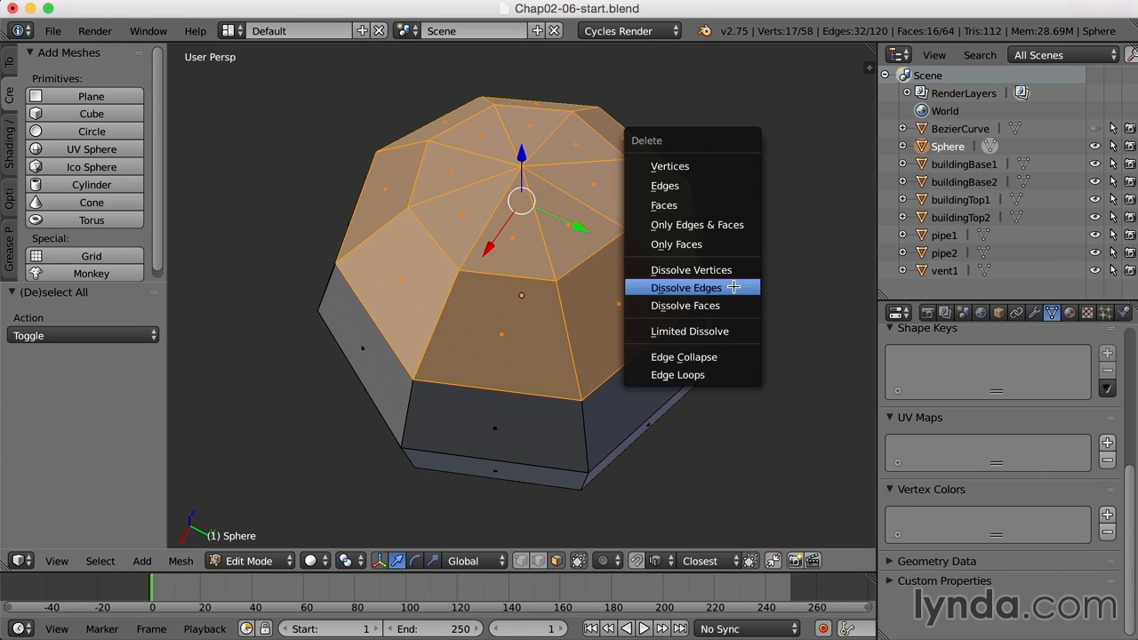
{"action": "left_click", "coordinate": [680, 205]}
{"action": "middle_click_drag", "start_coordinate": [655, 338], "coordinate": [656, 306]}
{"action": "key", "text": "Tab"}
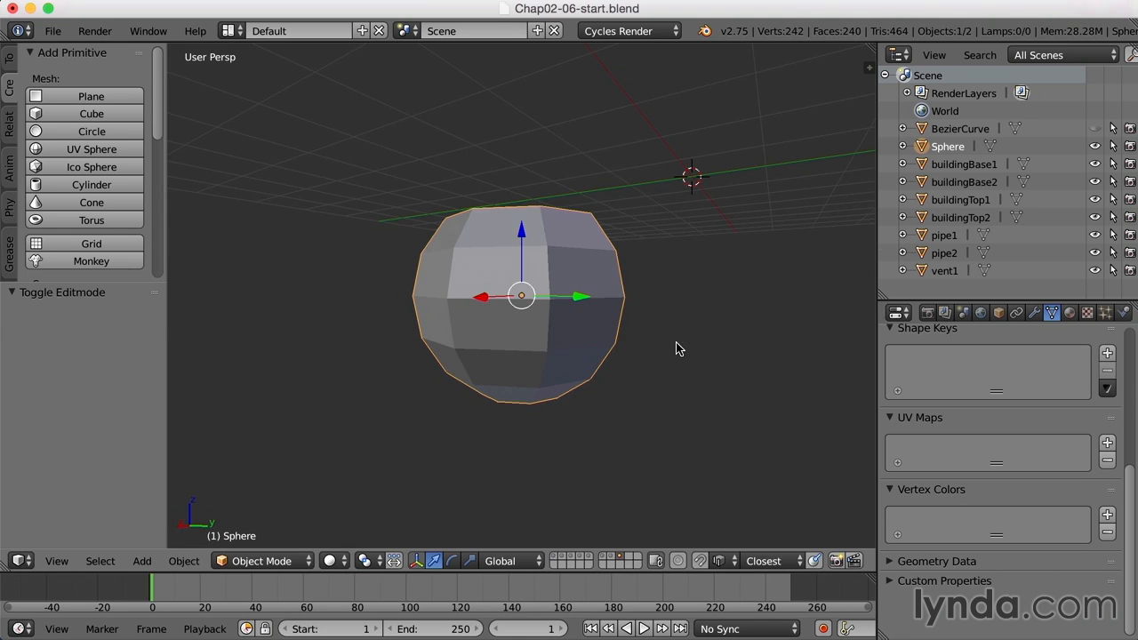
- Unhide the lamp and raise the sphere about 0.59 along Z into the lampshade
{"action": "key", "text": "alt+h"}
{"action": "middle_click_drag", "start_coordinate": [676, 348], "coordinate": [658, 330]}
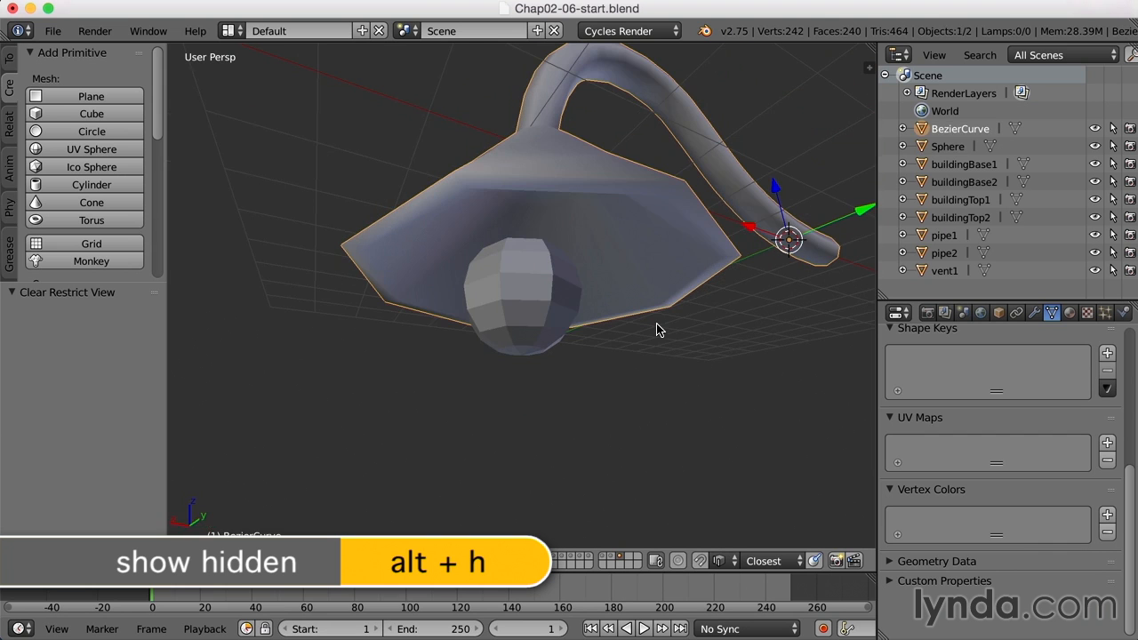
{"action": "right_click", "coordinate": [530, 303]}
{"action": "left_click_drag", "start_coordinate": [523, 242], "coordinate": [526, 186]}
{"action": "middle_click_drag", "start_coordinate": [611, 209], "coordinate": [619, 227]}
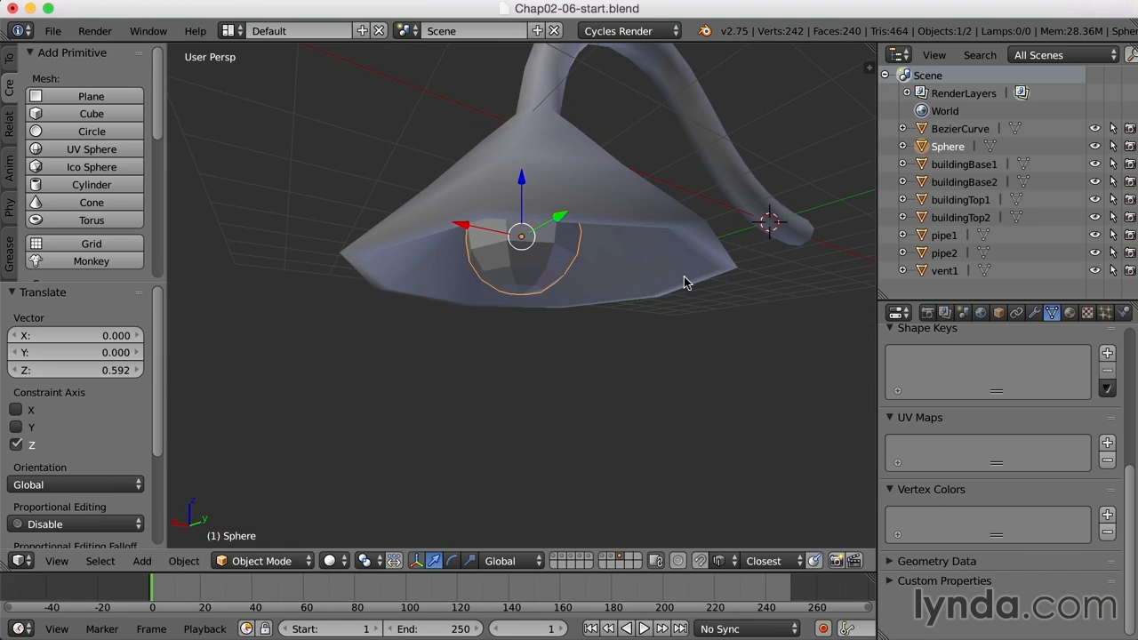
- Center the sphere inside the lampshade as seen from above, moving it about -0.196 along X and 0.009 along Y
{"action": "key", "text": "KP_7"}
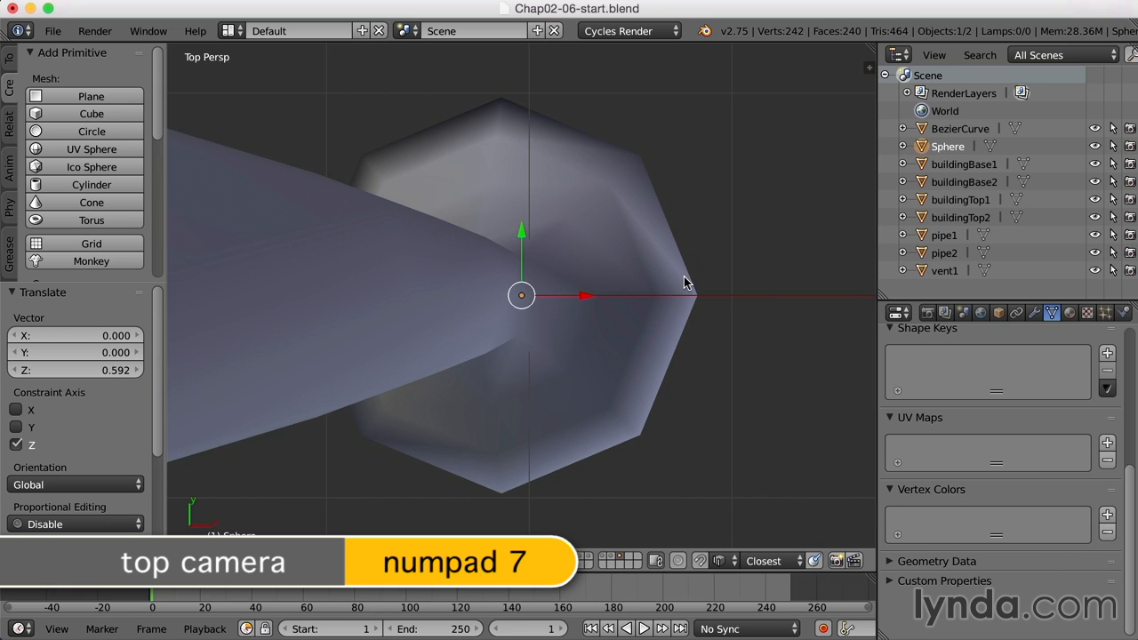
{"action": "key", "text": "KP_5"}
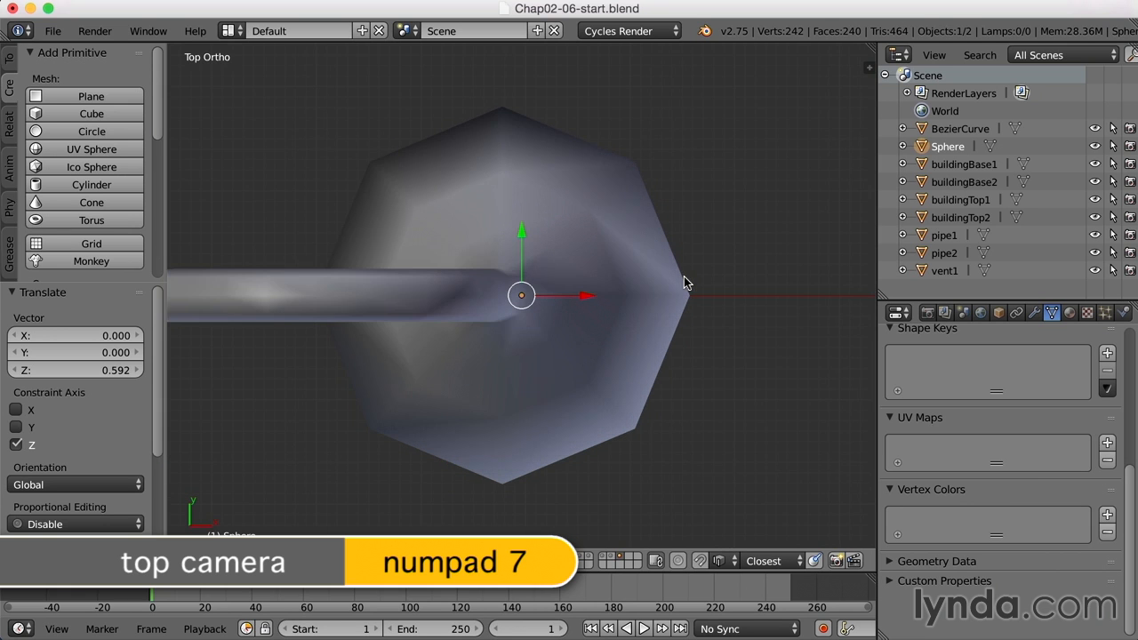
{"action": "key", "text": "z"}
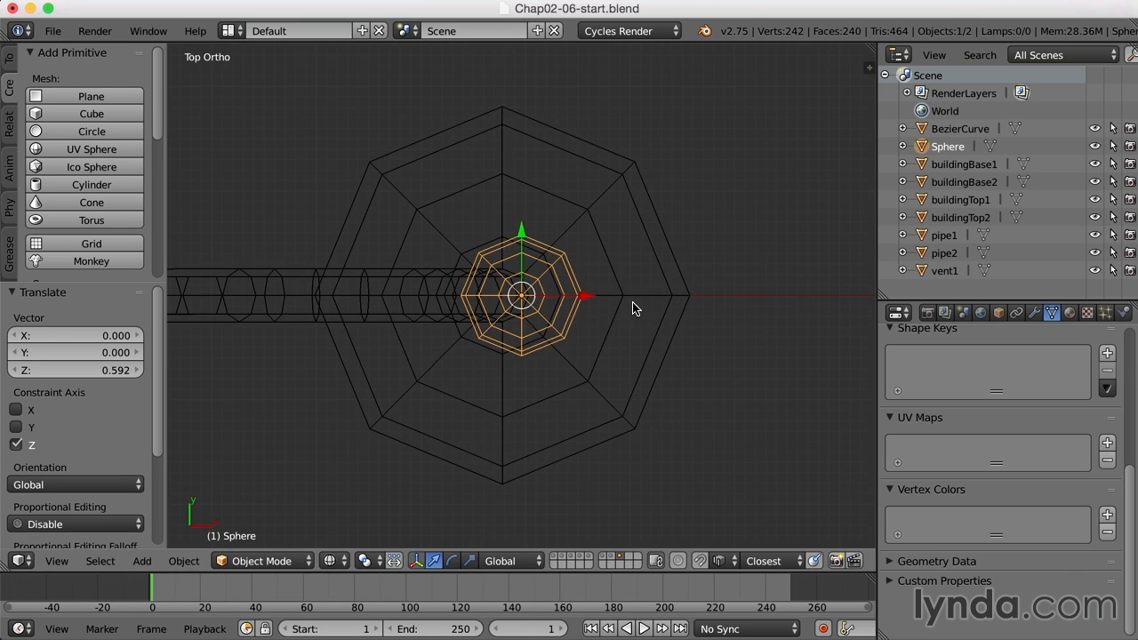
{"action": "key", "text": "g"}
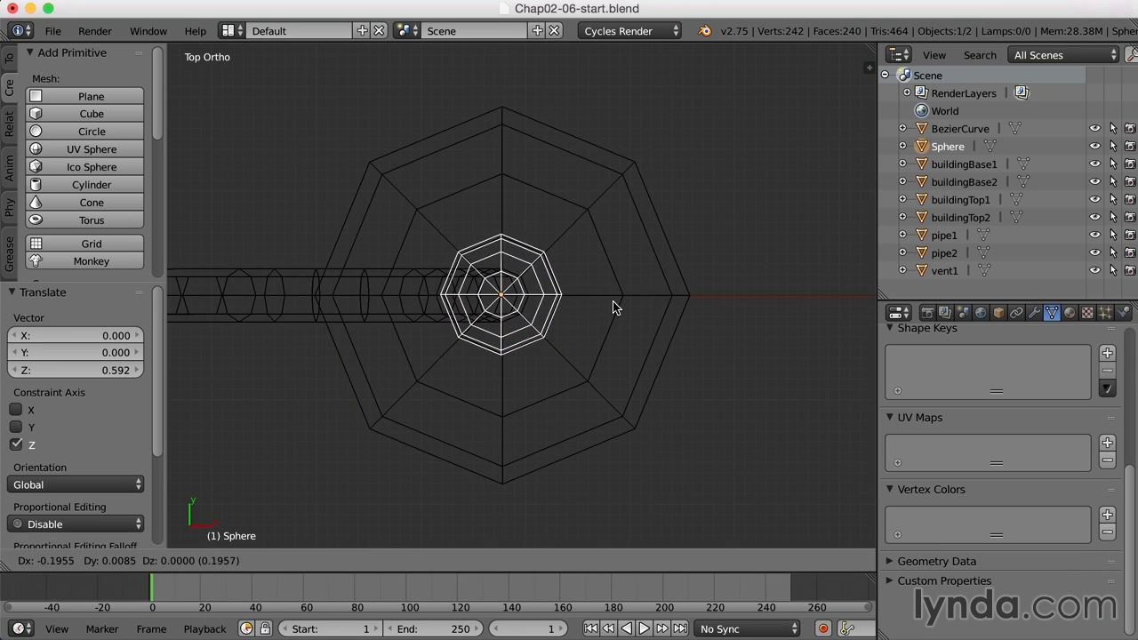
{"action": "left_click", "coordinate": [613, 308]}
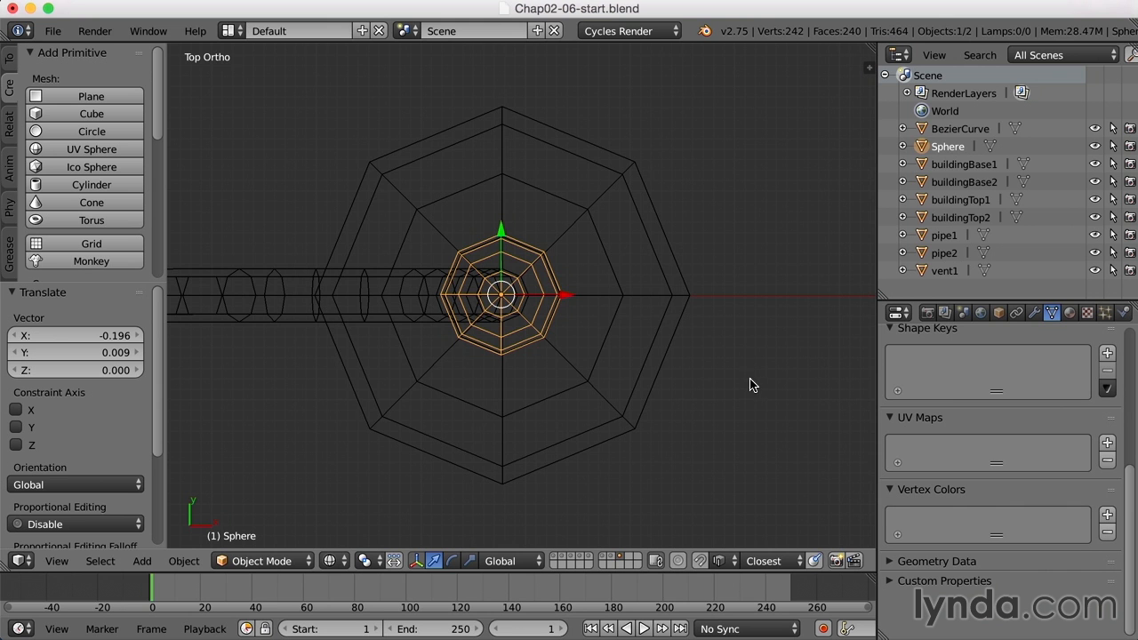
{"action": "mouse_move", "coordinate": [765, 417]}
{"action": "middle_mouse_down"}
{"action": "mouse_move", "coordinate": [723, 318]}
{"action": "mouse_move", "coordinate": [747, 320]}
{"action": "mouse_move", "coordinate": [711, 302]}
{"action": "mouse_move", "coordinate": [737, 355]}
{"action": "mouse_move", "coordinate": [736, 342]}
{"action": "middle_mouse_up"}
{"action": "key", "text": "z"}
{"action": "key", "text": "KP_5"}
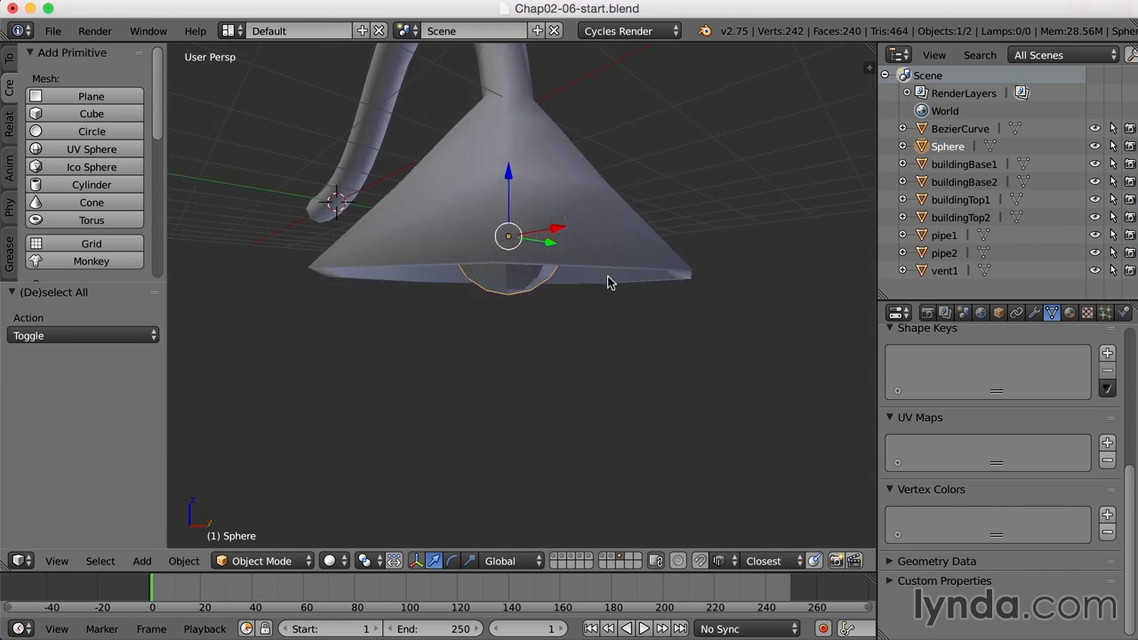
{"action": "scroll", "coordinate": [608, 276], "scroll_direction": "down", "scroll_amount": 2}
{"action": "middle_click_drag", "start_coordinate": [608, 275], "coordinate": [621, 311]}
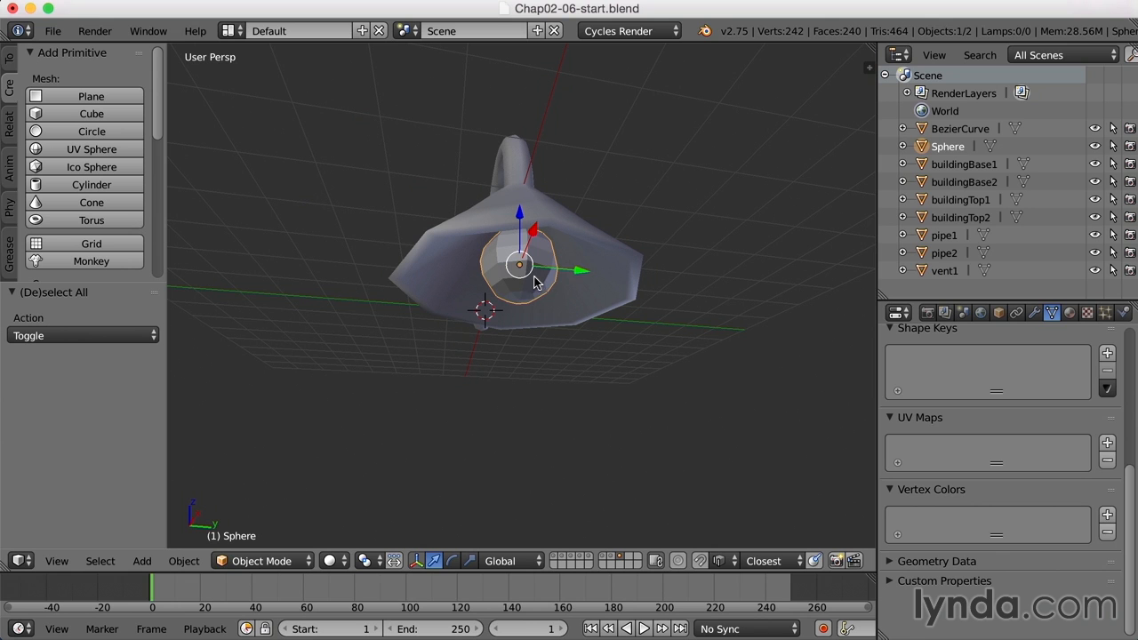
- Set the sphere's shading to smooth and deselect it
{"action": "left_click_drag", "start_coordinate": [104, 290], "coordinate": [109, 444]}
{"action": "middle_click_drag", "start_coordinate": [534, 227], "coordinate": [525, 204]}
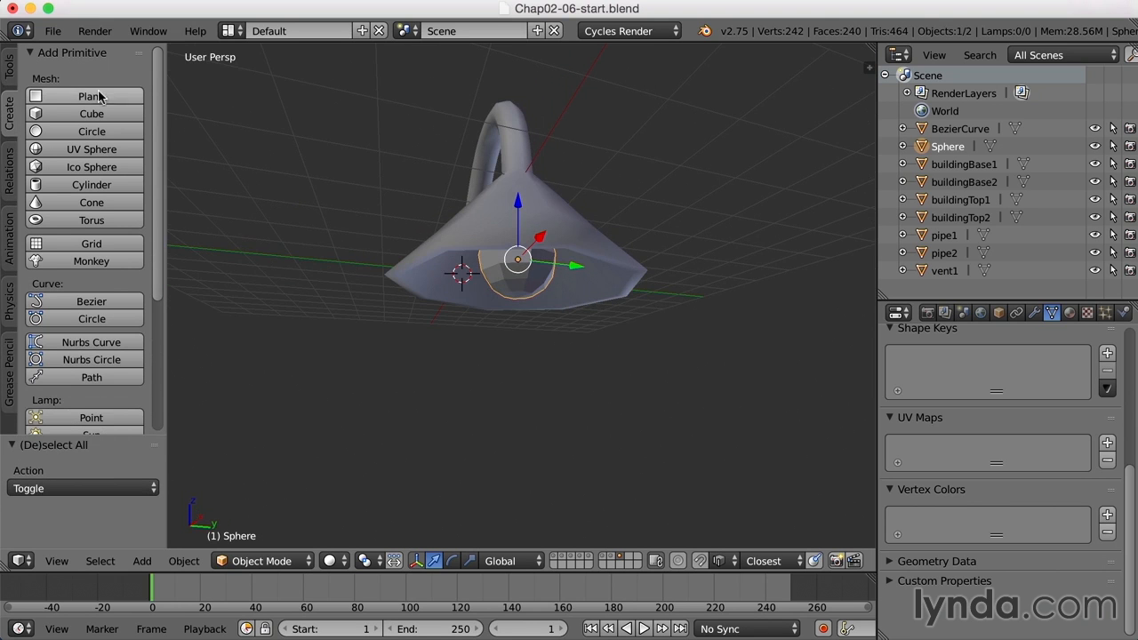
{"action": "left_click", "coordinate": [16, 71]}
{"action": "left_click", "coordinate": [59, 307]}
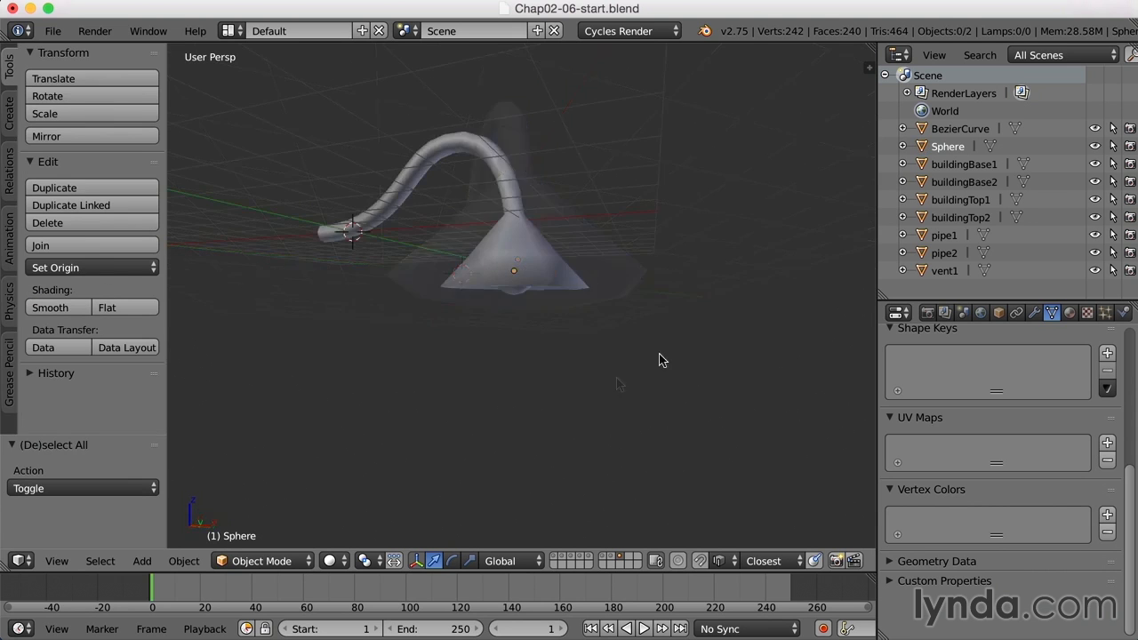
{"action": "middle_click_drag", "start_coordinate": [661, 354], "coordinate": [622, 310]}
{"action": "scroll", "coordinate": [646, 329], "scroll_direction": "up", "scroll_amount": 3}
- Rename the sphere object to lightBulb
{"action": "left_click", "coordinate": [947, 147]}
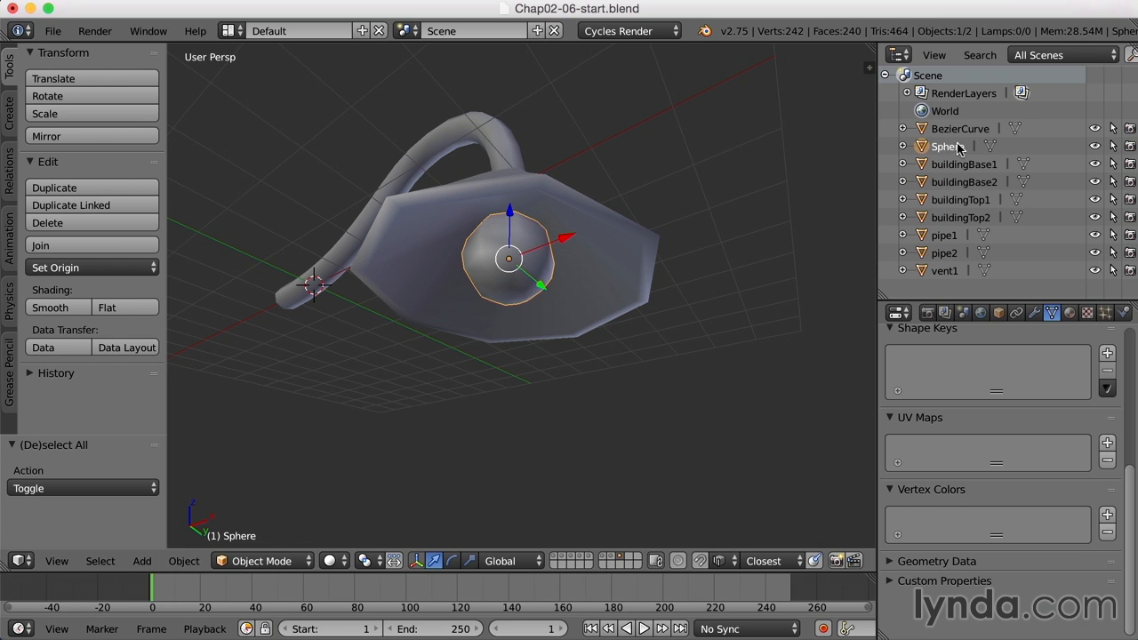
{"action": "double_click", "coordinate": [957, 147]}
{"action": "key", "text": "BackSpace"}
{"action": "type", "text": "lightBu"}
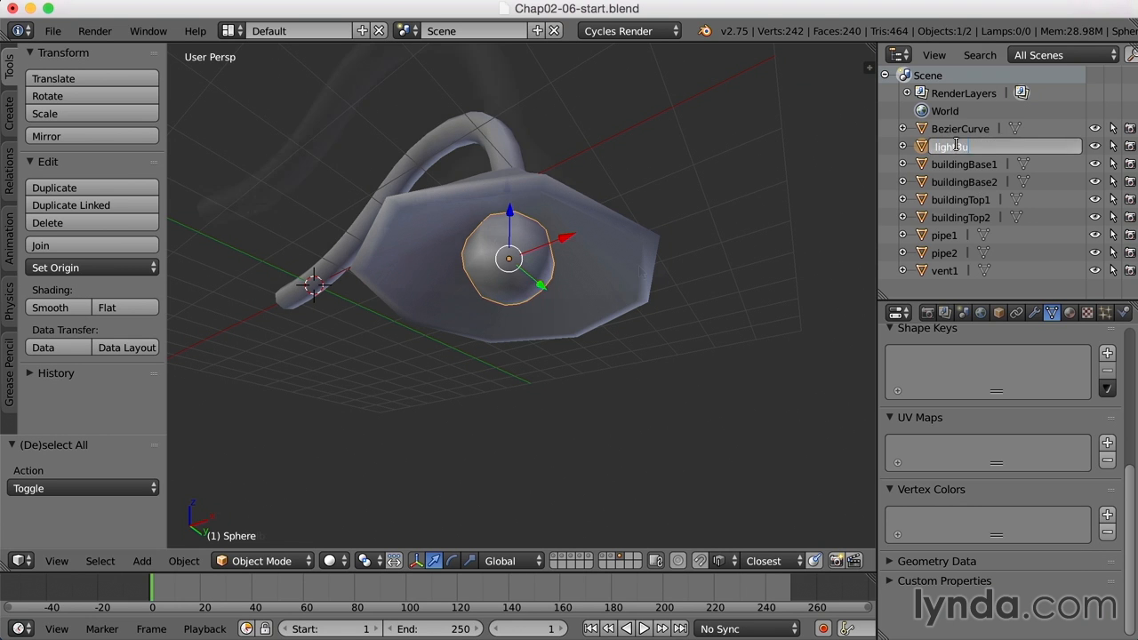
{"action": "type", "text": "lb"}
{"action": "key", "text": "Return"}
- Flatten the open edge loop at the pipe's free end by scaling it along X to about -0.073
{"action": "mouse_move", "coordinate": [640, 272]}
{"action": "middle_mouse_down"}
{"action": "mouse_move", "coordinate": [597, 264]}
{"action": "mouse_move", "coordinate": [635, 274]}
{"action": "middle_mouse_up"}
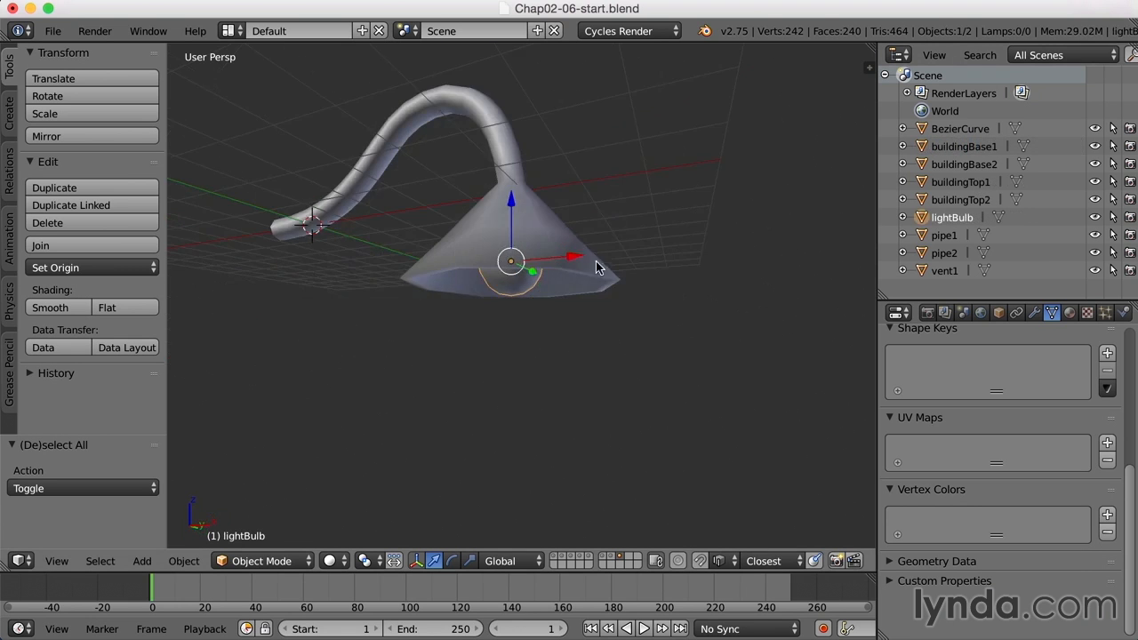
{"action": "middle_click_drag", "start_coordinate": [635, 274], "coordinate": [800, 288], "text": "shift"}
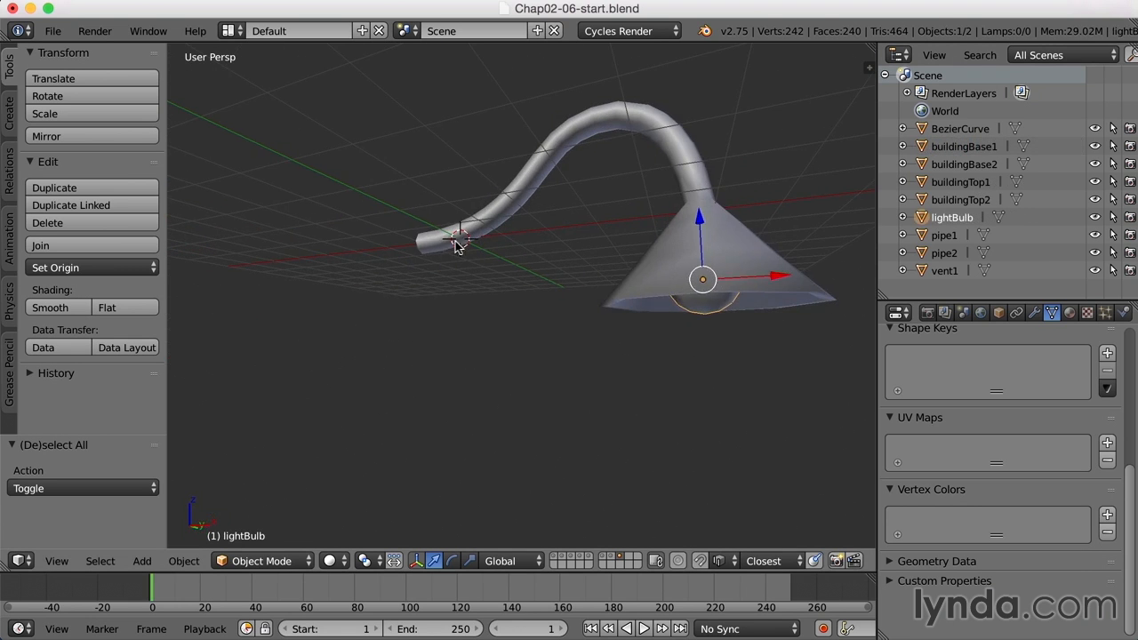
{"action": "right_click", "coordinate": [453, 249]}
{"action": "middle_click_drag", "start_coordinate": [437, 247], "coordinate": [573, 279]}
{"action": "key", "text": "Tab"}
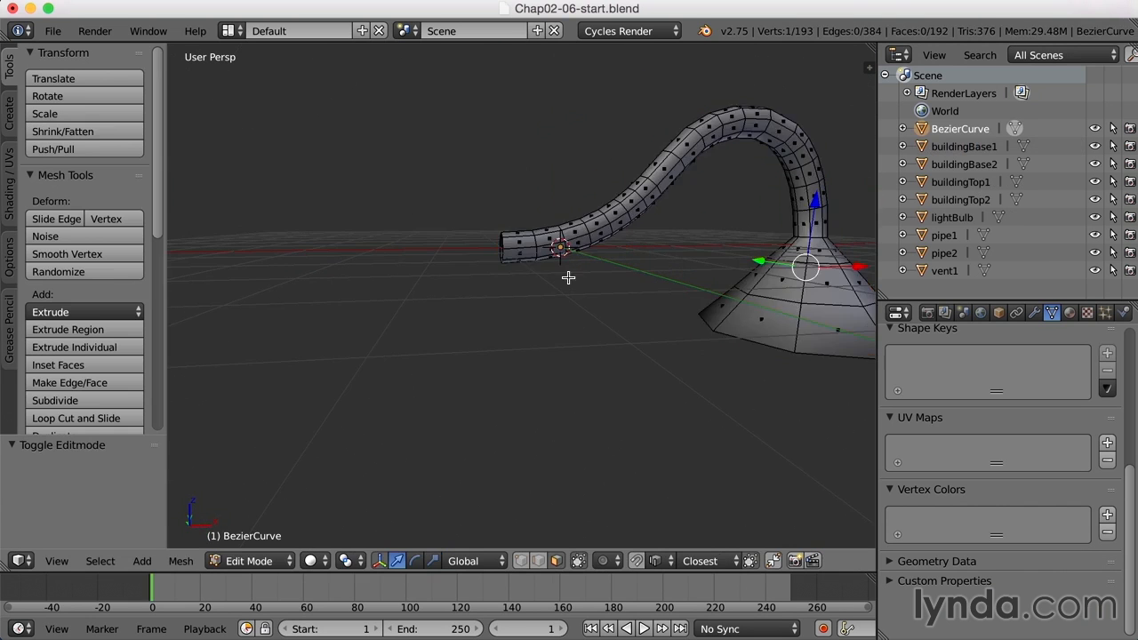
{"action": "scroll", "coordinate": [568, 276], "scroll_direction": "up", "scroll_amount": 3}
{"action": "key", "text": "2"}
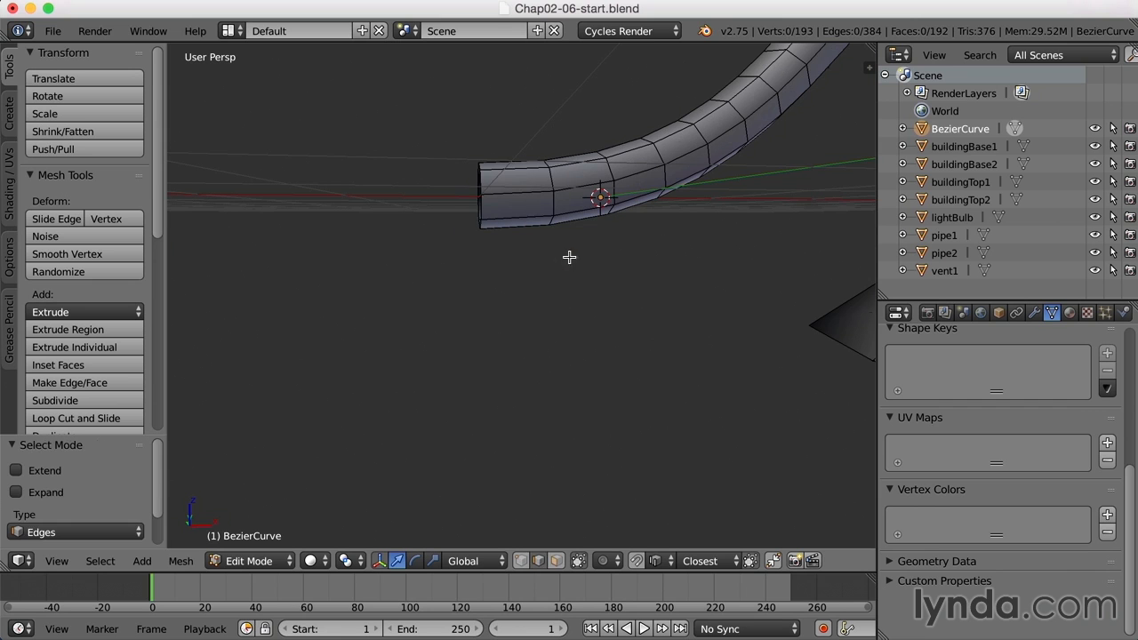
{"action": "right_click", "coordinate": [481, 209], "text": "alt"}
{"action": "mouse_move", "coordinate": [555, 230]}
{"action": "middle_mouse_down"}
{"action": "mouse_move", "coordinate": [515, 244]}
{"action": "mouse_move", "coordinate": [543, 245]}
{"action": "middle_mouse_up"}
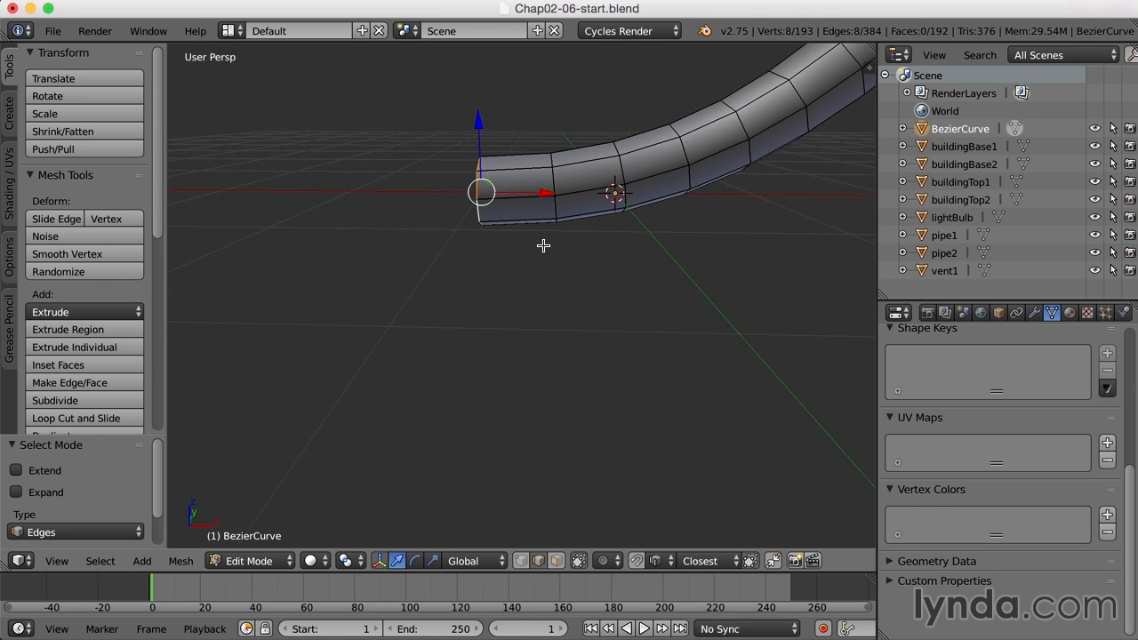
{"action": "key", "text": "ctrl+alt+s"}
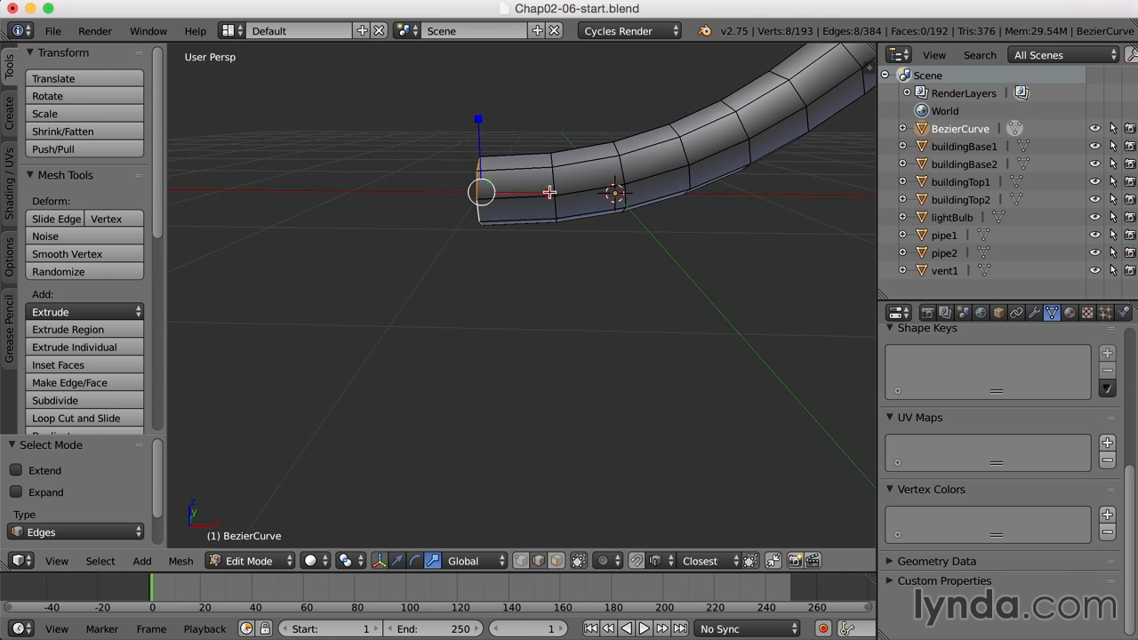
{"action": "left_click_drag", "start_coordinate": [549, 192], "coordinate": [478, 190]}
{"action": "middle_click_drag", "start_coordinate": [479, 190], "coordinate": [593, 246]}
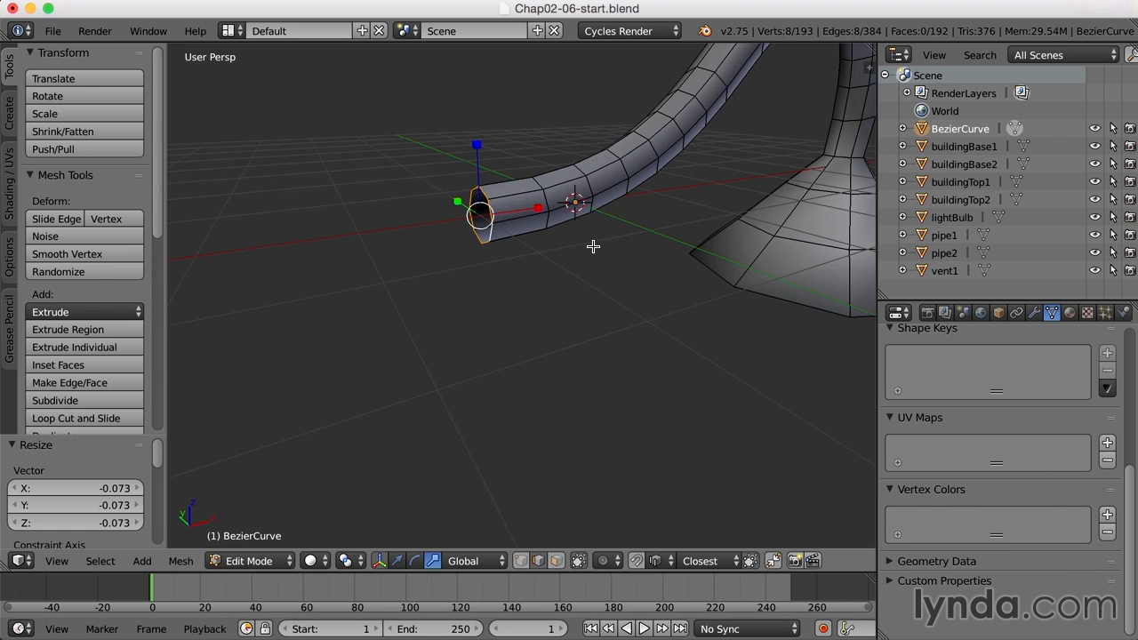
- Extrude the pipe's end edge loop in place and scale it outward into a flat octagonal flange
{"action": "key", "text": "e"}
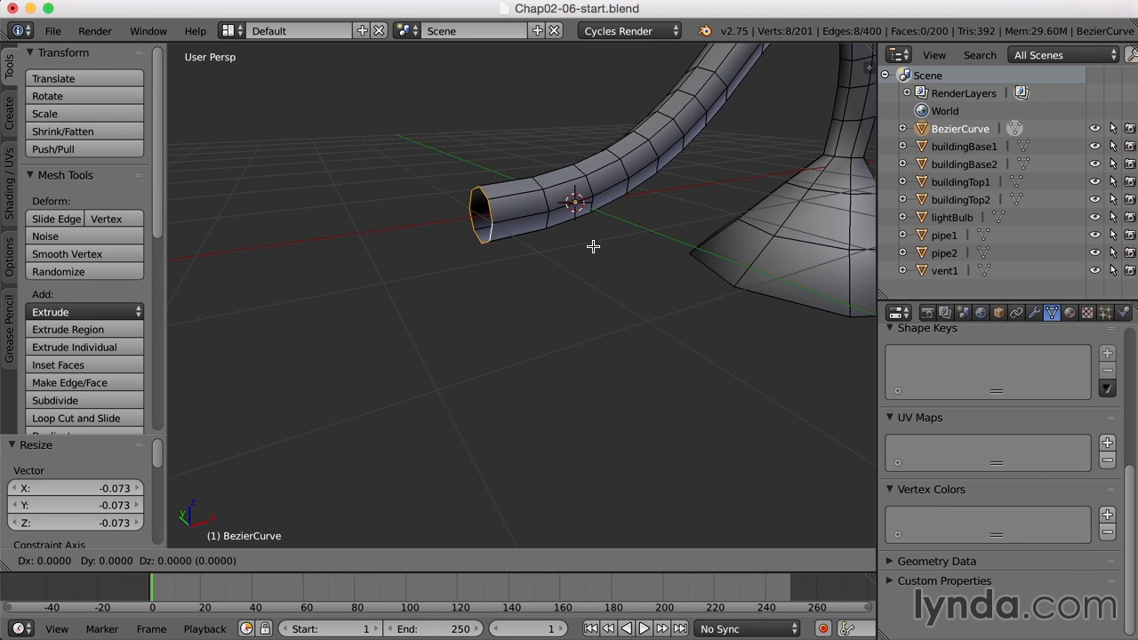
{"action": "key", "text": "Escape"}
{"action": "key", "text": "s"}
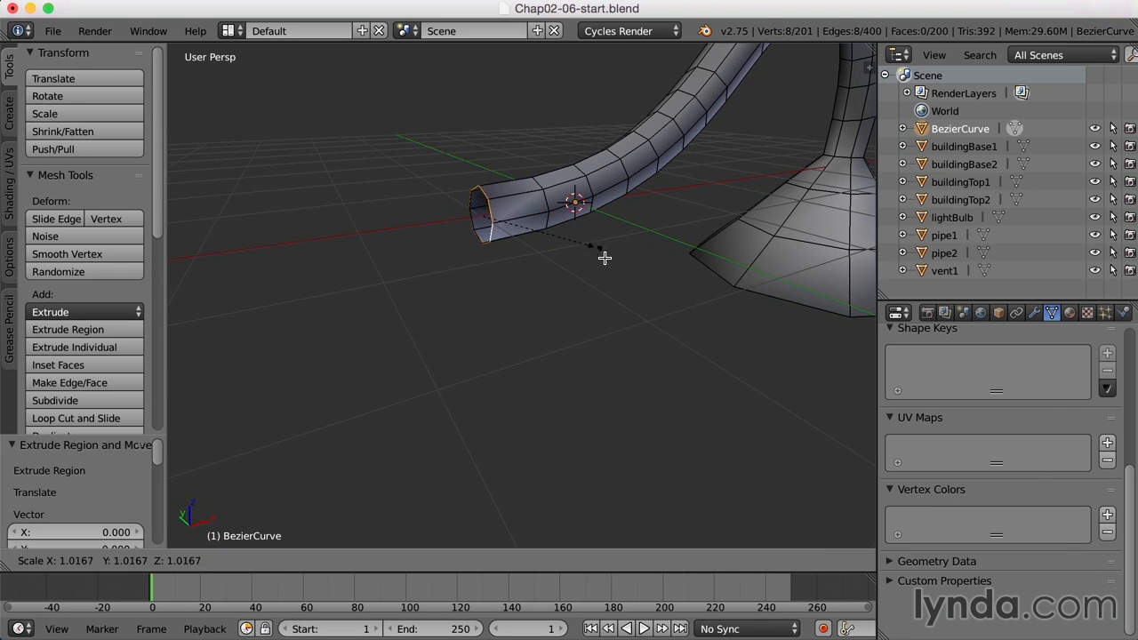
{"action": "left_click", "coordinate": [759, 316]}
- Extrude the flange's outer edge loop outward along negative X to form a thick mounting base, and leave mesh editing
{"action": "key", "text": "e"}
{"action": "key", "text": "Escape"}
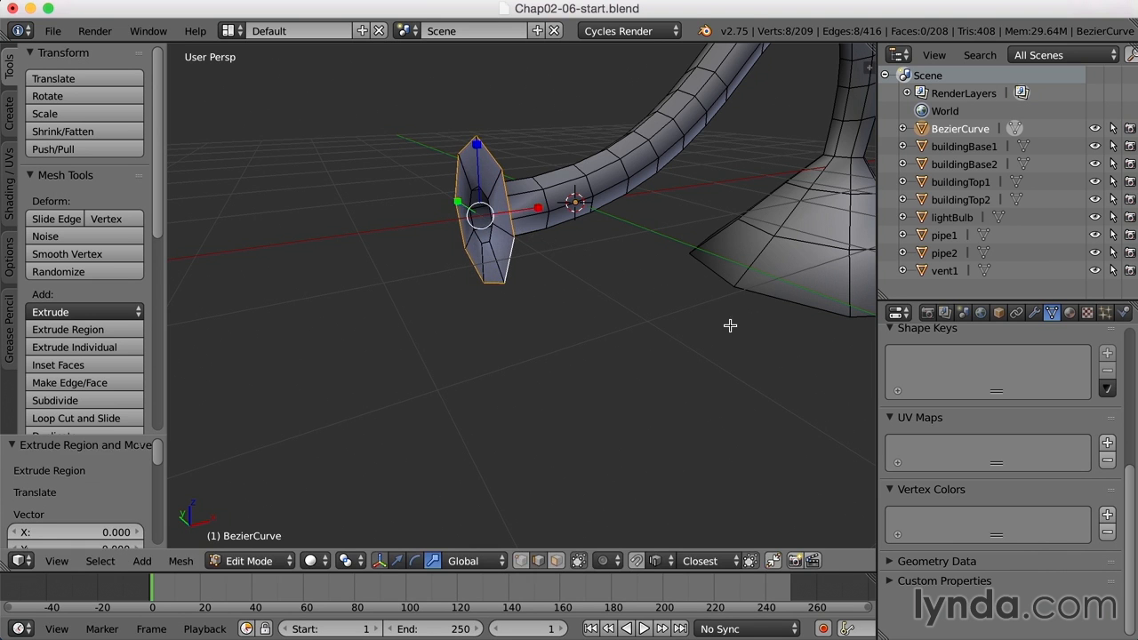
{"action": "middle_click_drag", "start_coordinate": [723, 334], "coordinate": [697, 323]}
{"action": "key", "text": "w"}
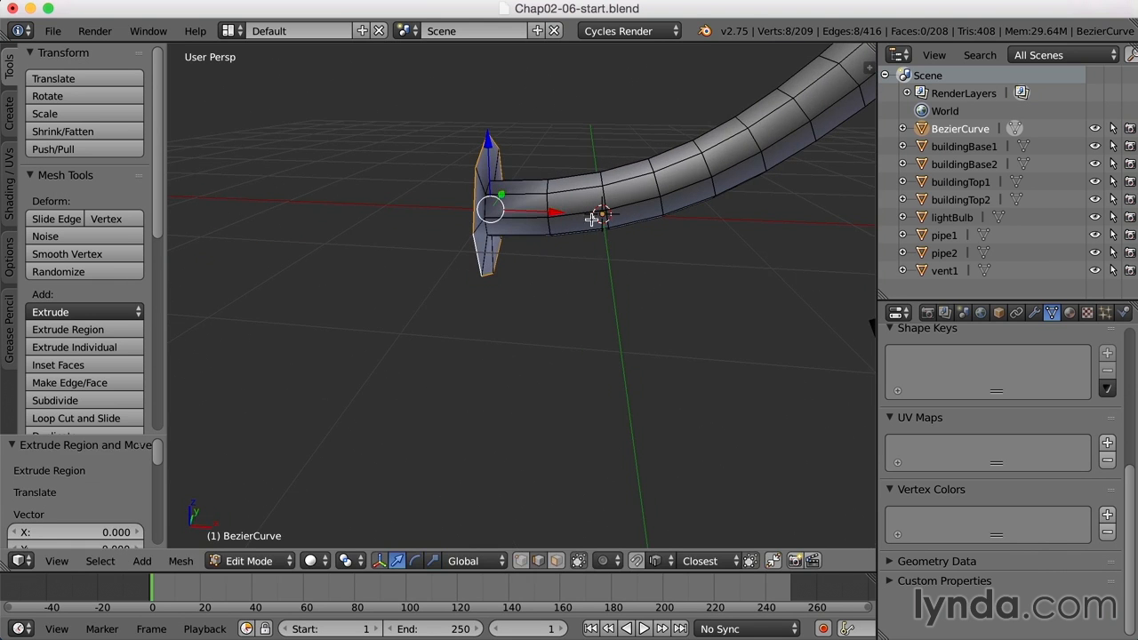
{"action": "left_click_drag", "start_coordinate": [558, 212], "coordinate": [458, 224]}
{"action": "scroll", "coordinate": [600, 283], "scroll_direction": "down", "scroll_amount": 5}
{"action": "key", "text": "Tab"}
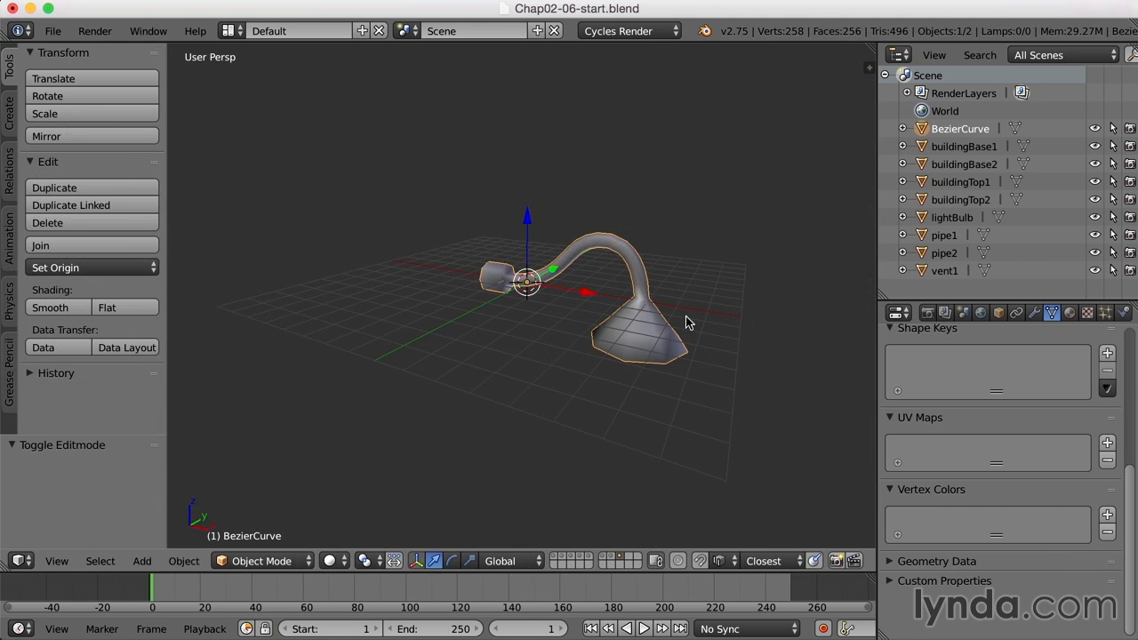
- Rename the BezierCurve object to lamp and deselect everything
{"action": "double_click", "coordinate": [954, 131]}
{"action": "type", "text": "la"}
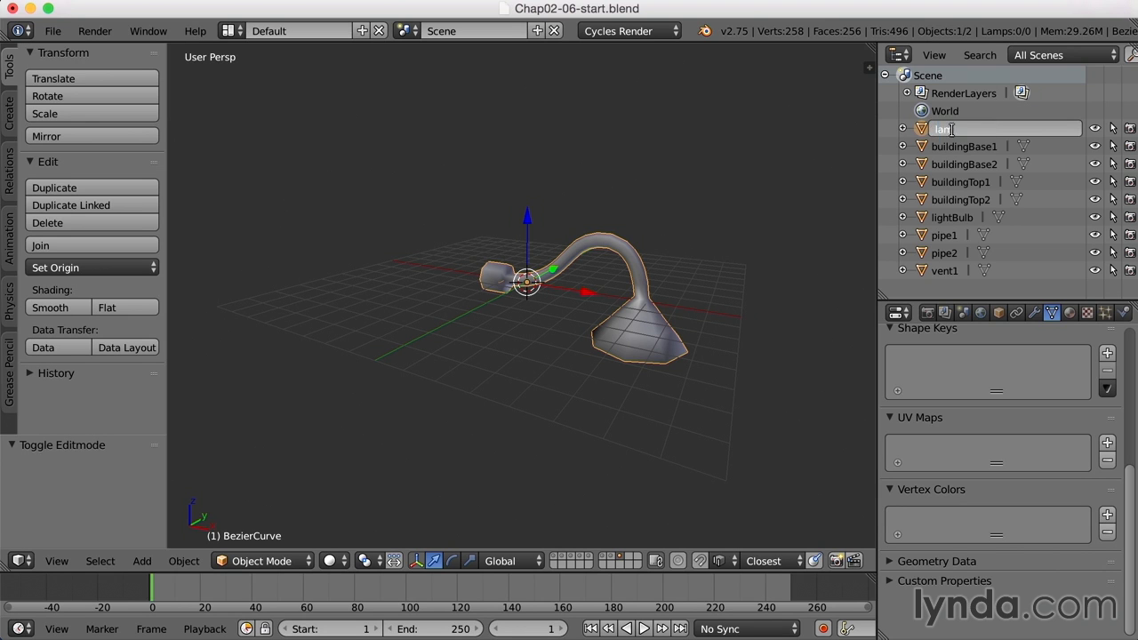
{"action": "type", "text": "mp"}
{"action": "key", "text": "Return"}
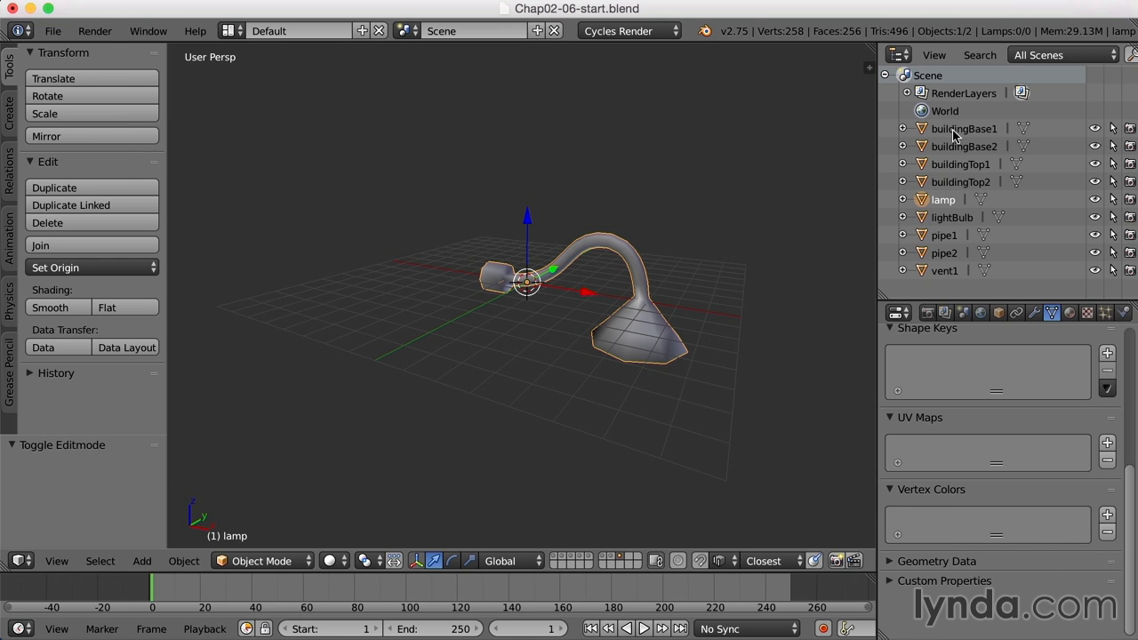
{"action": "key", "text": "a"}
{"action": "scroll", "coordinate": [804, 387], "scroll_direction": "down", "scroll_amount": 2}
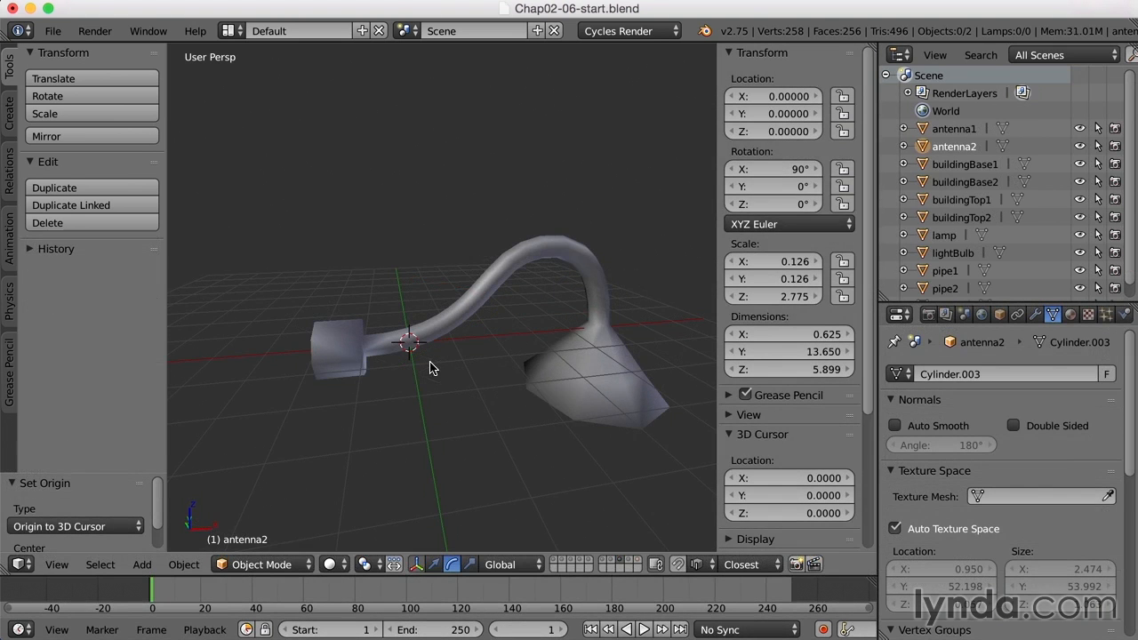
- Select the linked faces of the lamp's mounting base in mesh editing and snap the 3D cursor to them
{"action": "right_click", "coordinate": [348, 358]}
{"action": "middle_click_drag", "start_coordinate": [340, 372], "coordinate": [416, 381]}
{"action": "key", "text": "Tab"}
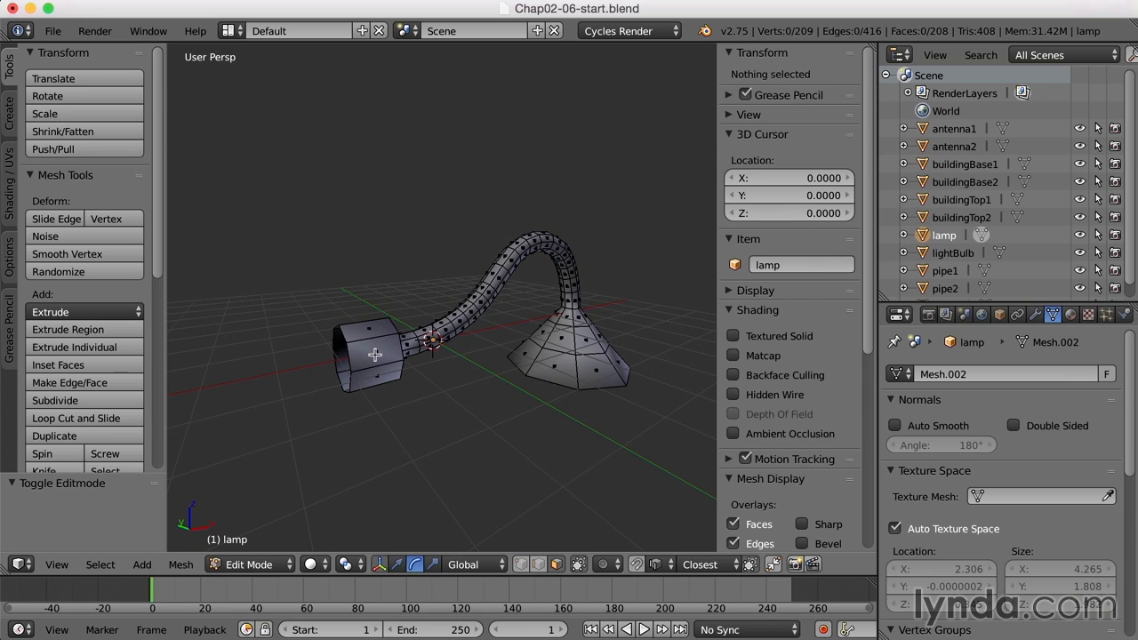
{"action": "scroll", "coordinate": [369, 357], "scroll_direction": "up", "scroll_amount": 2}
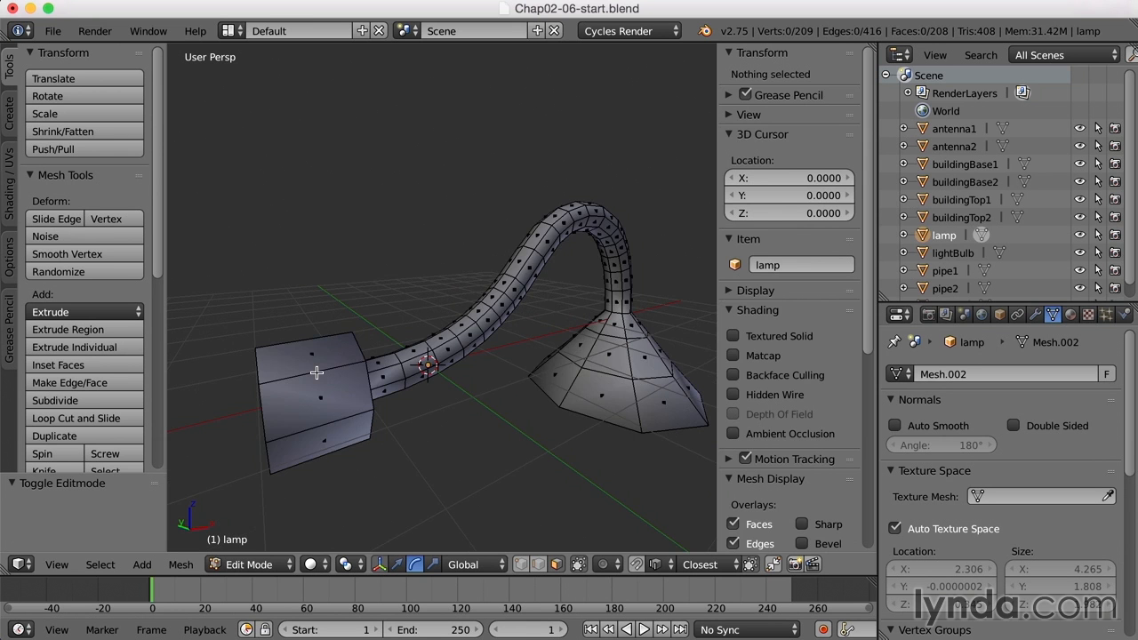
{"action": "key", "text": "l"}
{"action": "mouse_move", "coordinate": [388, 433]}
{"action": "middle_mouse_down"}
{"action": "mouse_move", "coordinate": [416, 430]}
{"action": "mouse_move", "coordinate": [377, 415]}
{"action": "middle_mouse_up"}
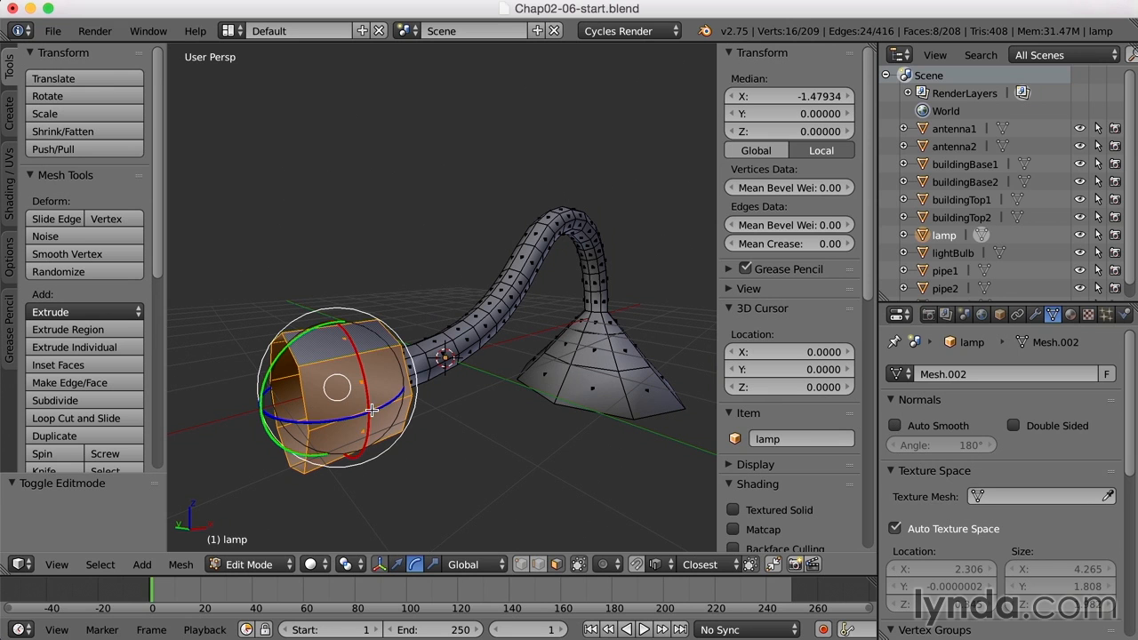
{"action": "key", "text": "shift+s"}
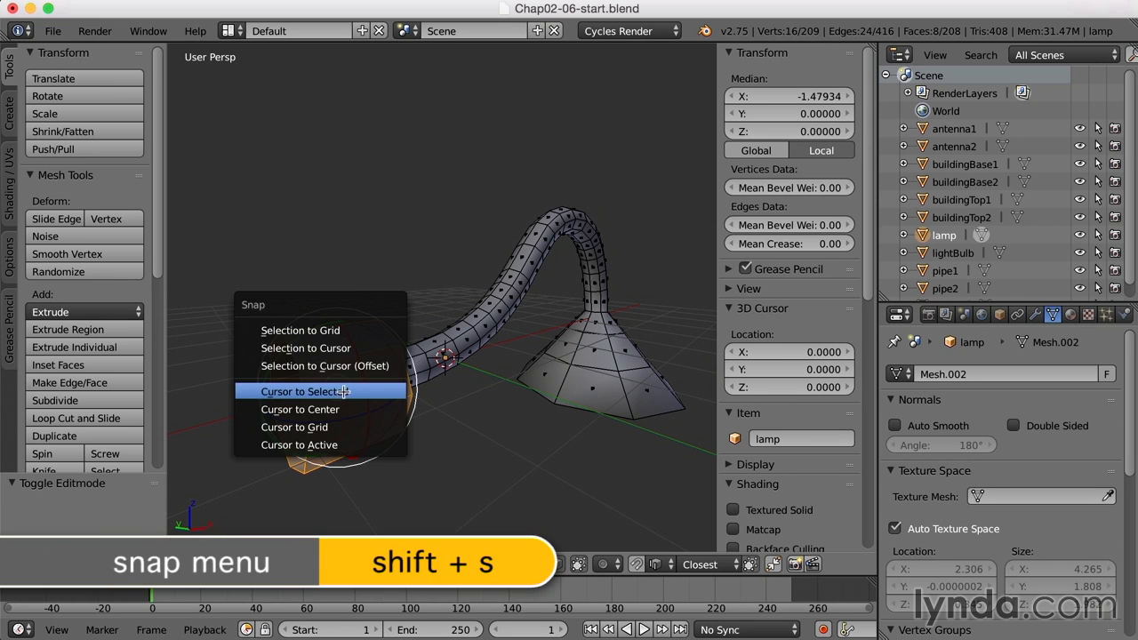
{"action": "left_click", "coordinate": [344, 391]}
{"action": "key", "text": "a"}
- Leave mesh editing and set the lamp's origin to the 3D cursor
{"action": "middle_click_drag", "start_coordinate": [455, 436], "coordinate": [397, 433]}
{"action": "key", "text": "Tab"}
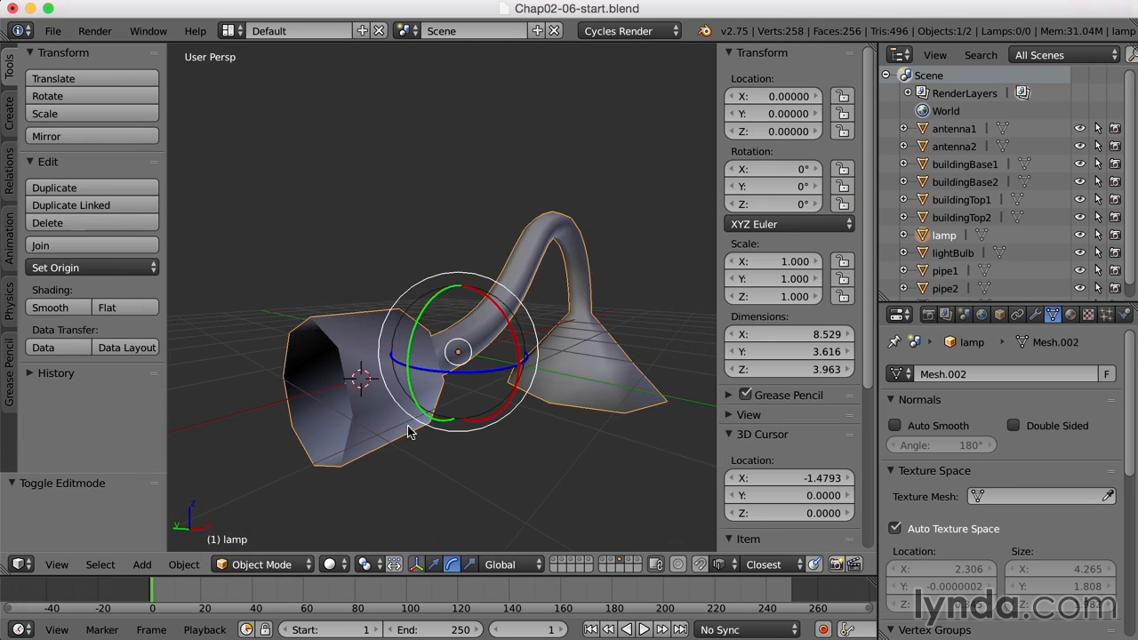
{"action": "left_click", "coordinate": [104, 271]}
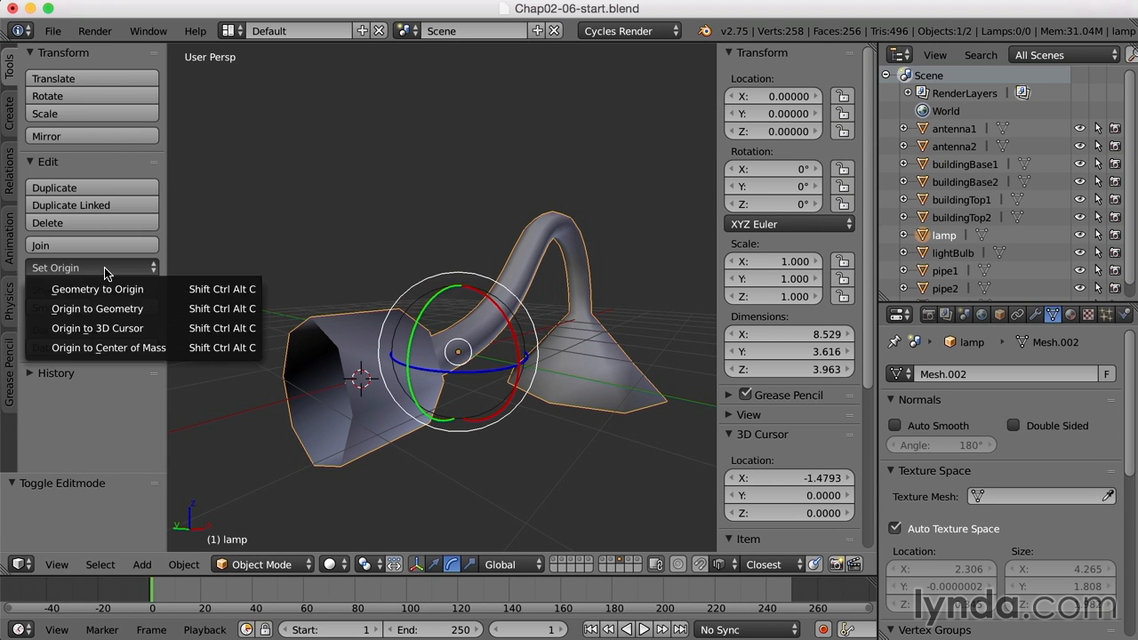
{"action": "left_click", "coordinate": [129, 329]}
{"action": "middle_click_drag", "start_coordinate": [549, 388], "coordinate": [518, 399]}
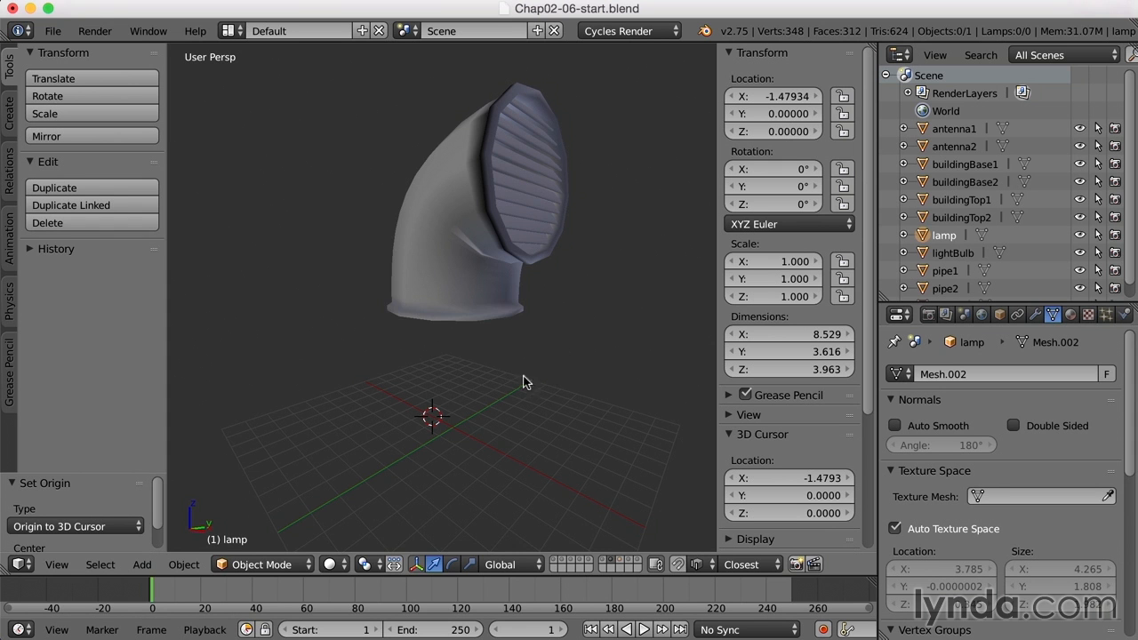
- Open vent1 for mesh editing and switch to edge select mode
{"action": "middle_click_drag", "start_coordinate": [529, 382], "coordinate": [546, 355]}
{"action": "scroll", "coordinate": [559, 311], "scroll_direction": "up", "scroll_amount": 3}
{"action": "right_click", "coordinate": [544, 231]}
{"action": "middle_click_drag", "start_coordinate": [579, 282], "coordinate": [576, 362]}
{"action": "key", "text": "Tab"}
{"action": "key", "text": "ctrl+Tab"}
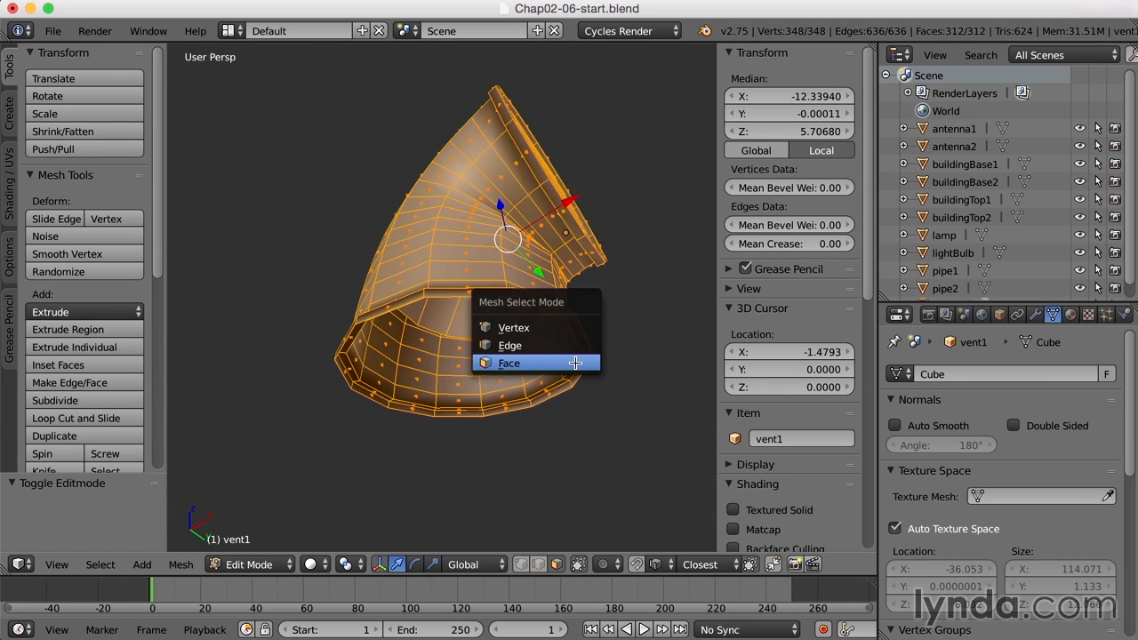
{"action": "left_click", "coordinate": [575, 362]}
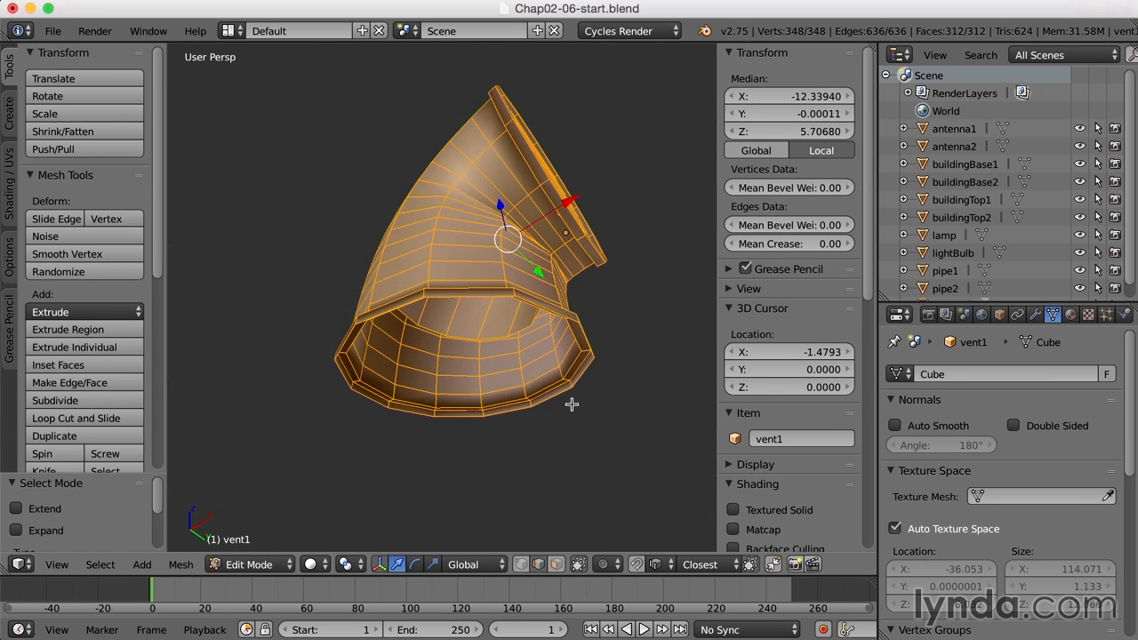
{"action": "scroll", "coordinate": [573, 402], "scroll_direction": "up", "scroll_amount": 1}
{"action": "middle_click_drag", "start_coordinate": [589, 377], "coordinate": [599, 364]}
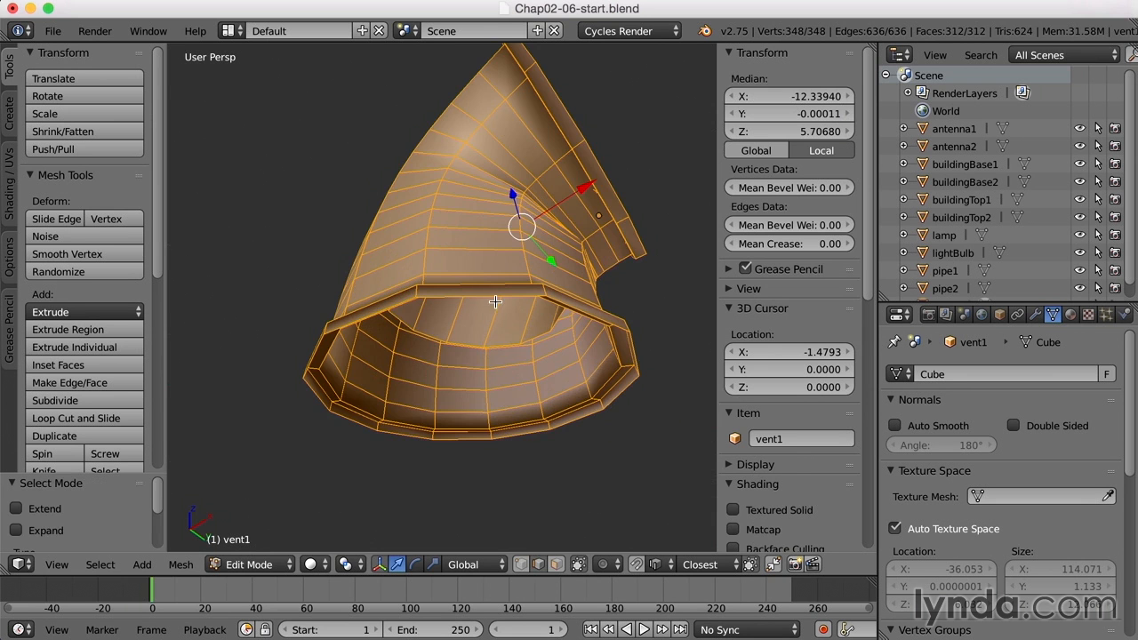
- Select only the edge loop around vent1's open bottom rim and snap the 3D cursor to it
{"action": "key", "text": "a"}
{"action": "middle_click_drag", "start_coordinate": [495, 282], "coordinate": [506, 311]}
{"action": "middle_click_drag", "start_coordinate": [670, 385], "coordinate": [556, 392]}
{"action": "right_click", "coordinate": [570, 404], "text": "alt"}
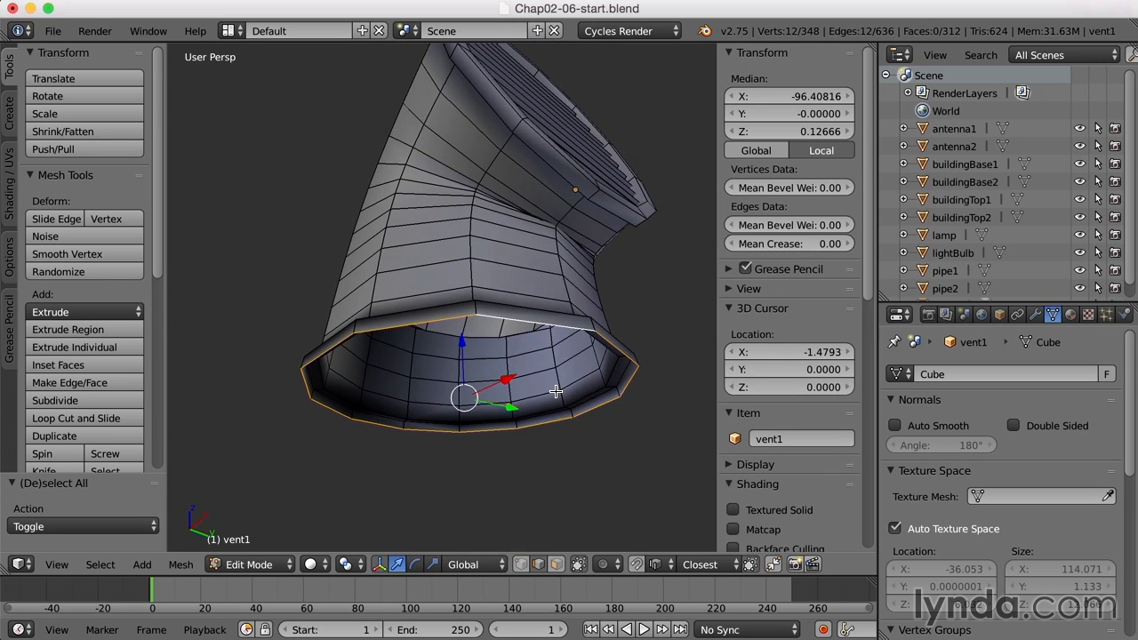
{"action": "key", "text": "shift+s"}
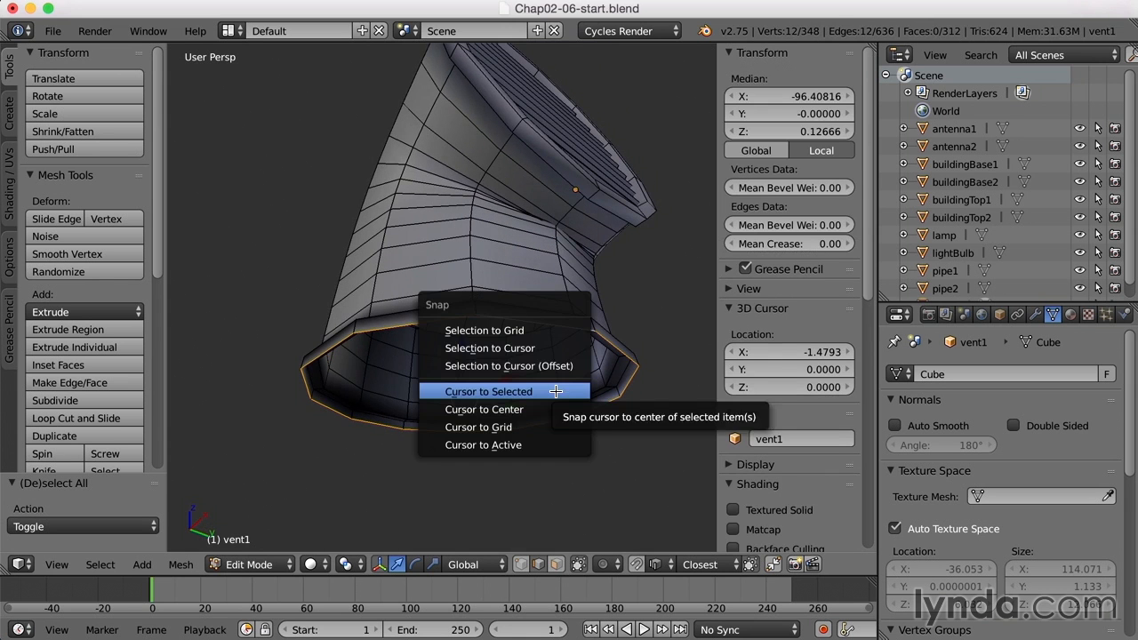
{"action": "left_click", "coordinate": [534, 391]}
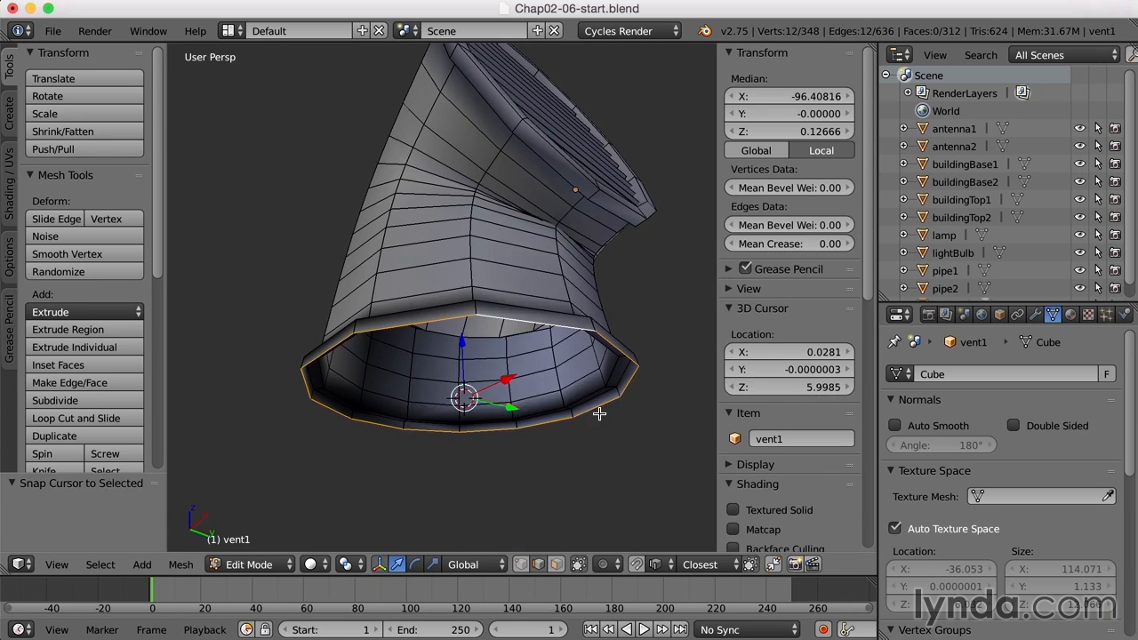
- Leave mesh editing and set vent1's origin to the 3D cursor at its bottom rim
{"action": "key", "text": "Tab"}
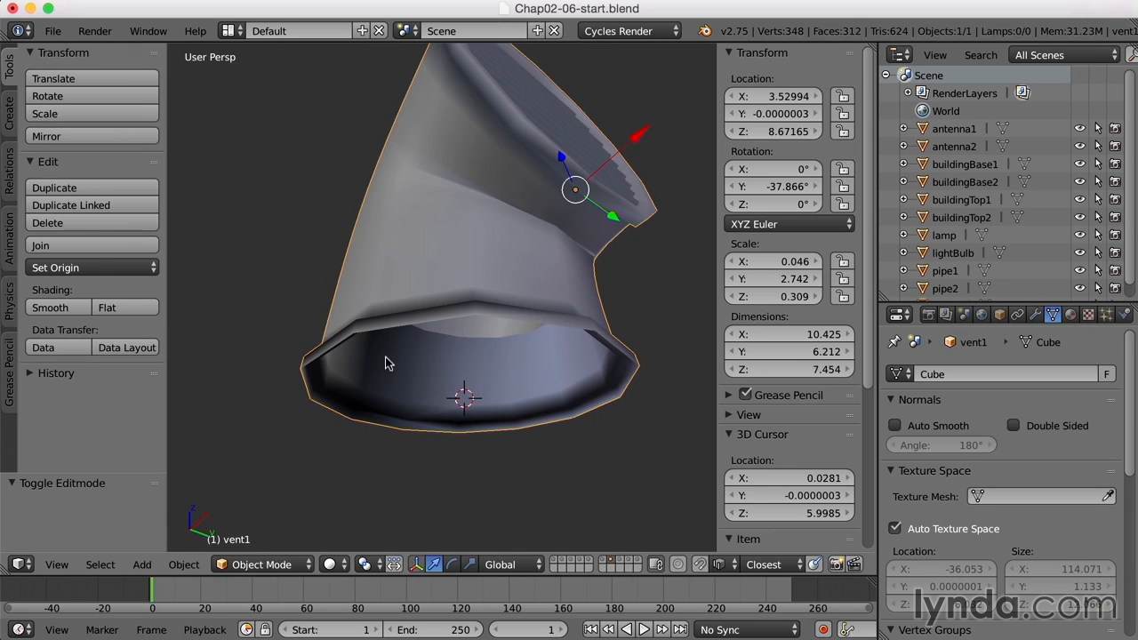
{"action": "left_click", "coordinate": [94, 268]}
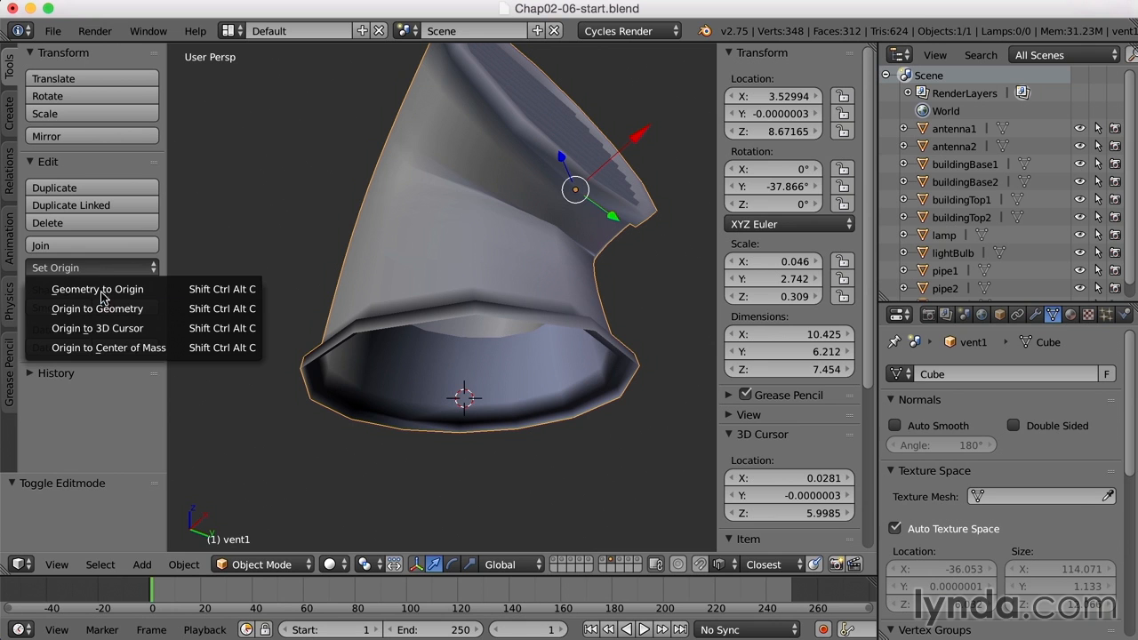
{"action": "left_click", "coordinate": [123, 330]}
{"action": "scroll", "coordinate": [539, 377], "scroll_direction": "down", "scroll_amount": 5}
{"action": "mouse_move", "coordinate": [539, 377]}
{"action": "middle_mouse_down"}
{"action": "mouse_move", "coordinate": [570, 383]}
{"action": "mouse_move", "coordinate": [513, 385]}
{"action": "mouse_move", "coordinate": [526, 385]}
{"action": "middle_mouse_up"}
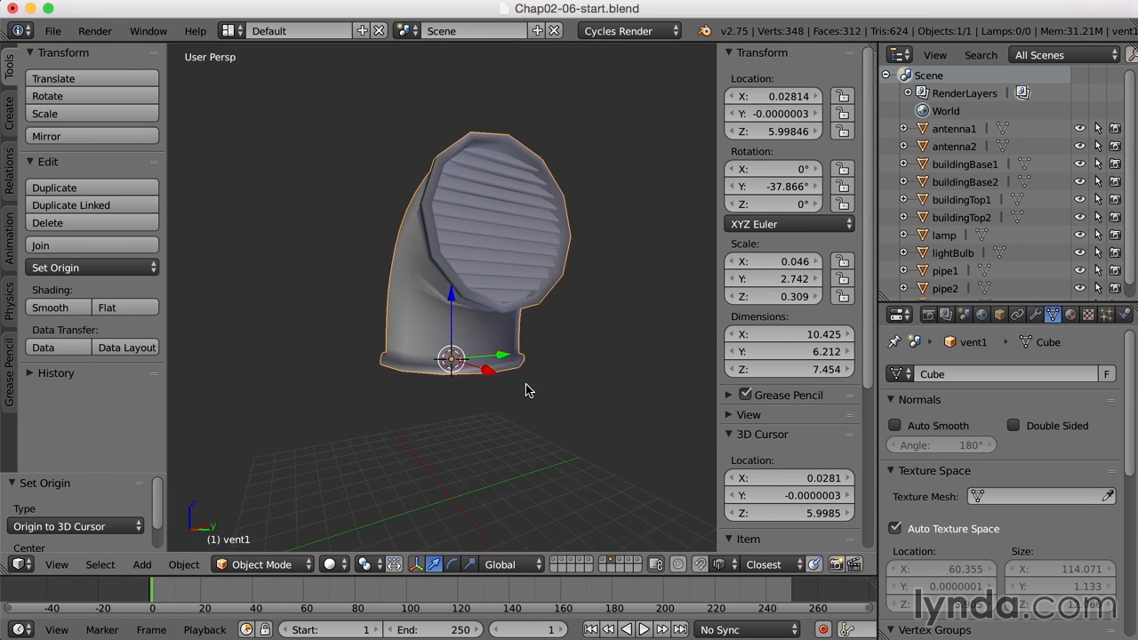
- Return the 3D cursor to the scene center and snap vent1 to the cursor
{"action": "key", "text": "shift+s"}
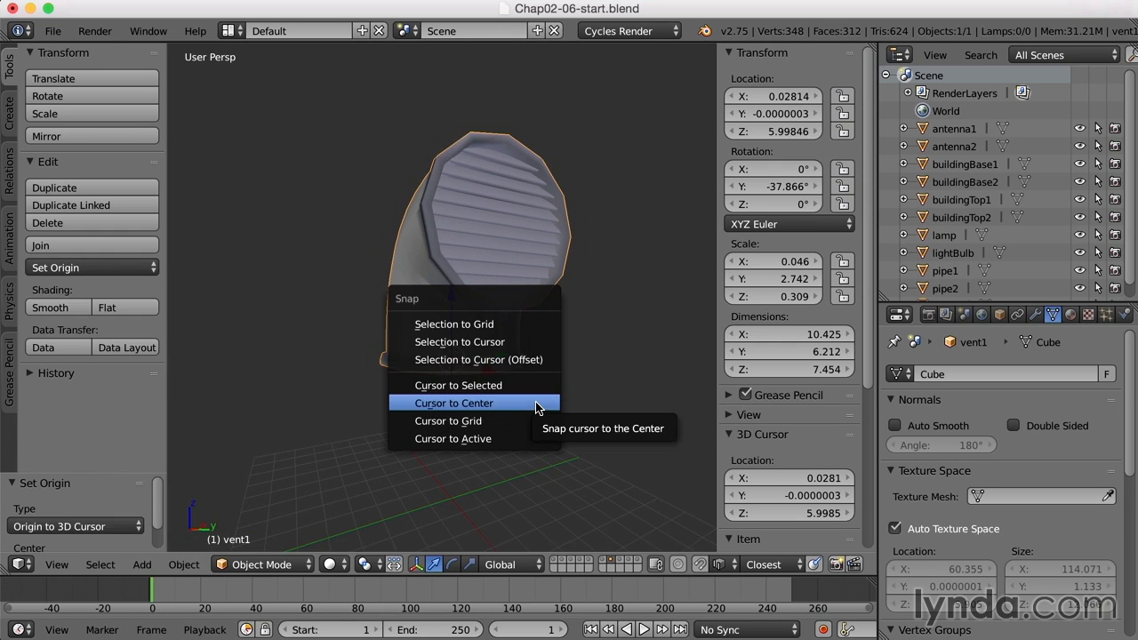
{"action": "left_click", "coordinate": [537, 406]}
{"action": "middle_click_drag", "start_coordinate": [535, 408], "coordinate": [554, 412]}
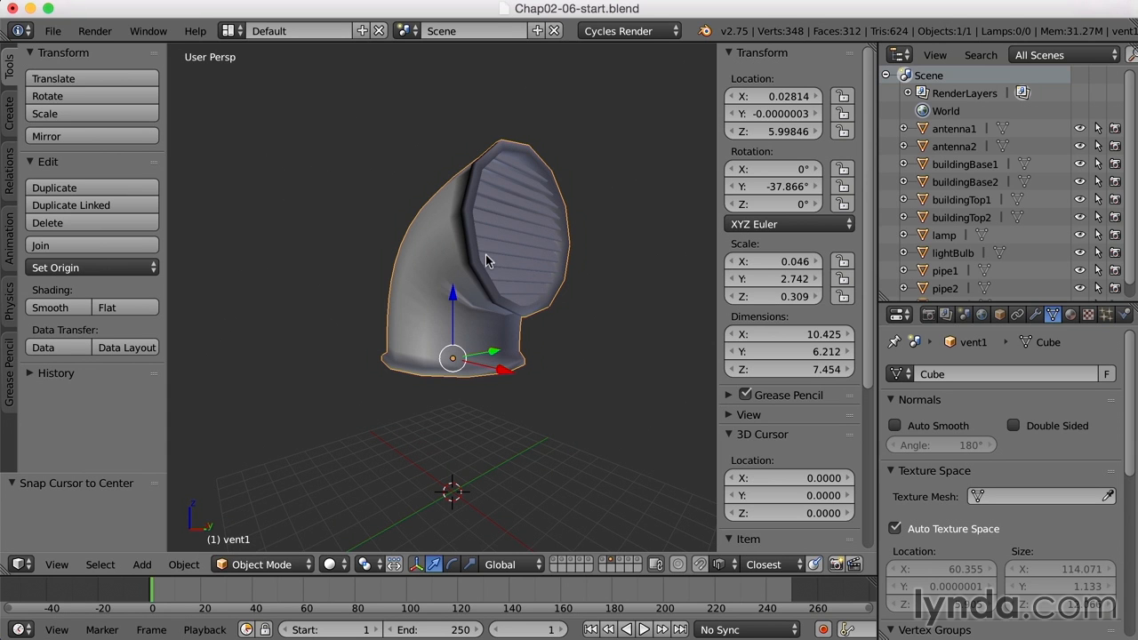
{"action": "key", "text": "shift+s"}
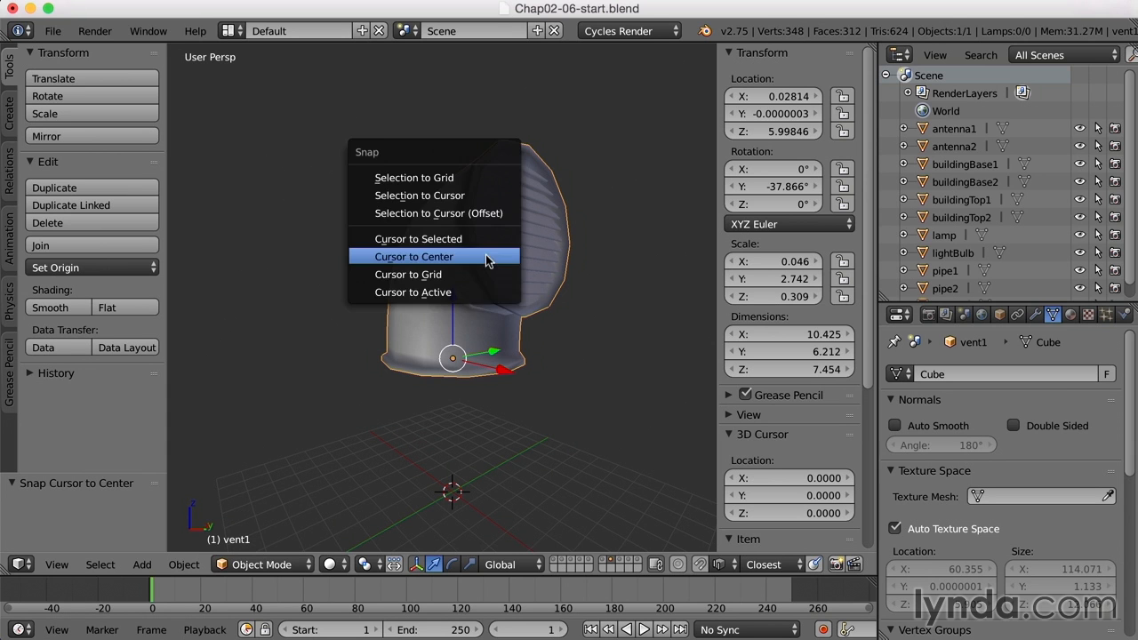
{"action": "left_click", "coordinate": [478, 196]}
{"action": "middle_click_drag", "start_coordinate": [592, 394], "coordinate": [595, 328]}
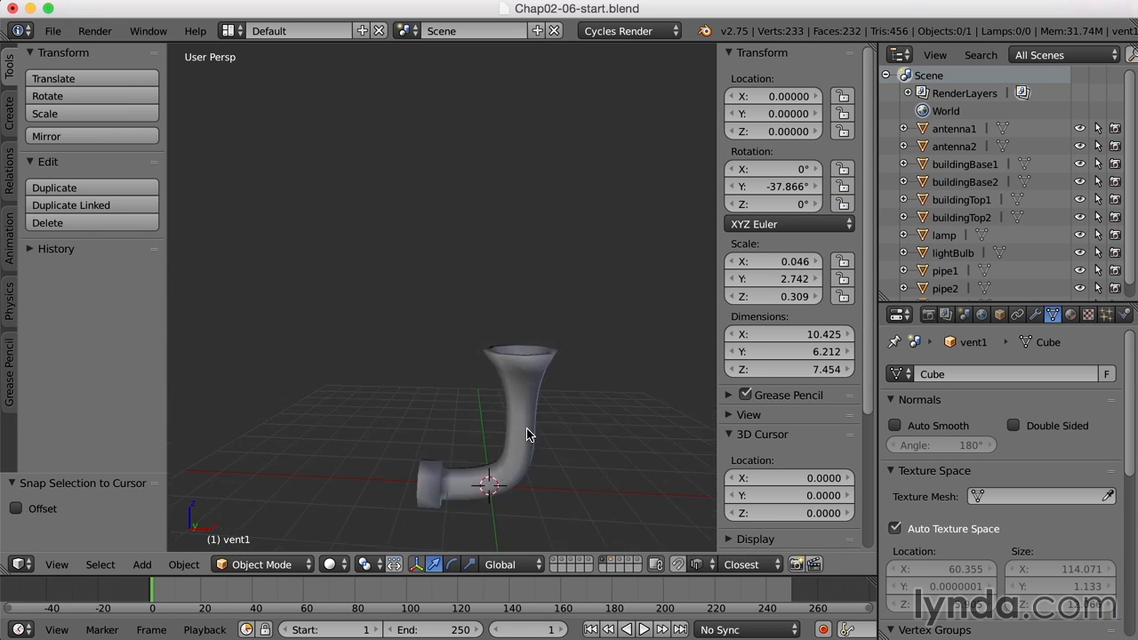
- Open pipe2 for mesh editing and switch to face select mode
{"action": "middle_click_drag", "start_coordinate": [528, 432], "coordinate": [498, 439]}
{"action": "scroll", "coordinate": [540, 366], "scroll_direction": "up", "scroll_amount": 4}
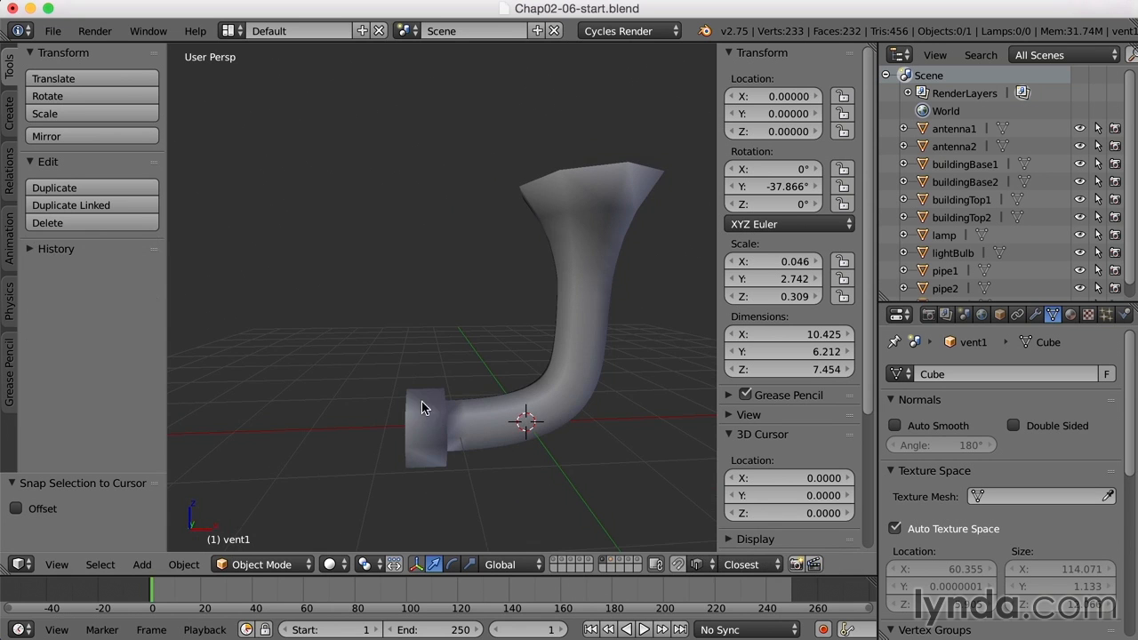
{"action": "middle_click_drag", "start_coordinate": [423, 432], "coordinate": [460, 436]}
{"action": "right_click", "coordinate": [455, 434]}
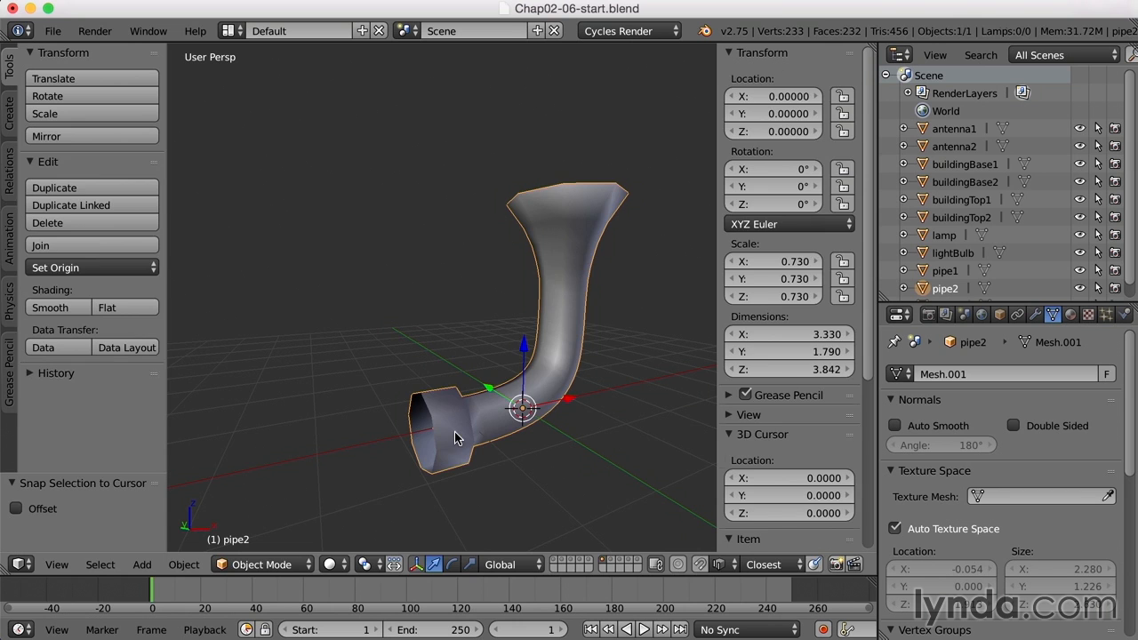
{"action": "key", "text": "Tab"}
{"action": "scroll", "coordinate": [454, 431], "scroll_direction": "up", "scroll_amount": 3}
{"action": "key", "text": "ctrl+Tab"}
{"action": "left_click", "coordinate": [459, 448]}
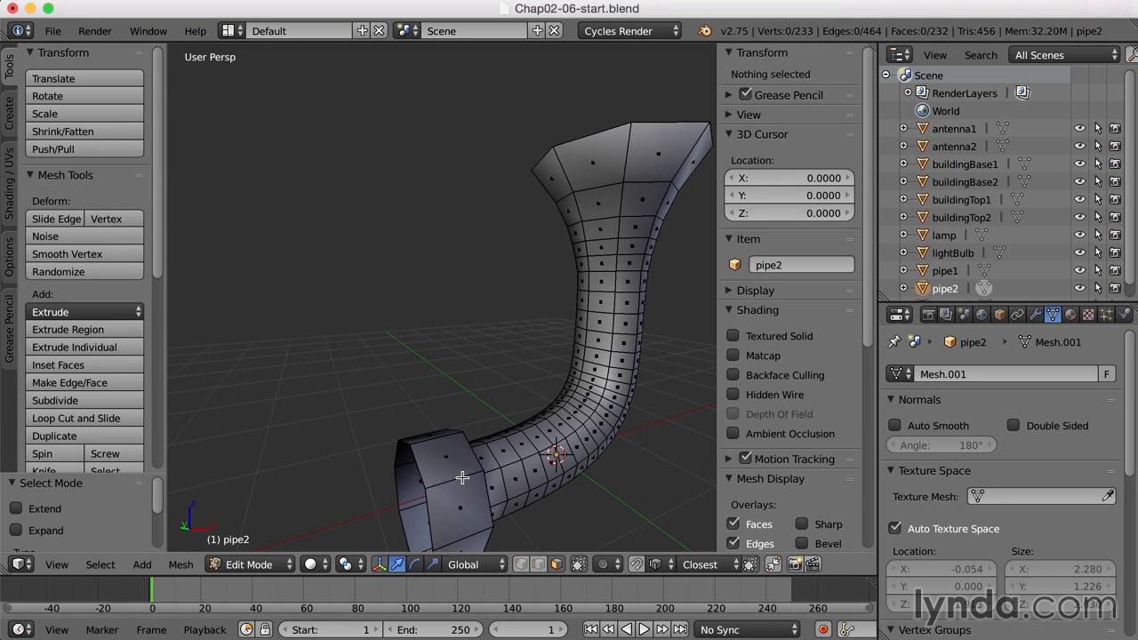
- Select the face loop of pipe2's end collar and snap the 3D cursor to it
{"action": "right_click", "coordinate": [462, 477], "text": "alt"}
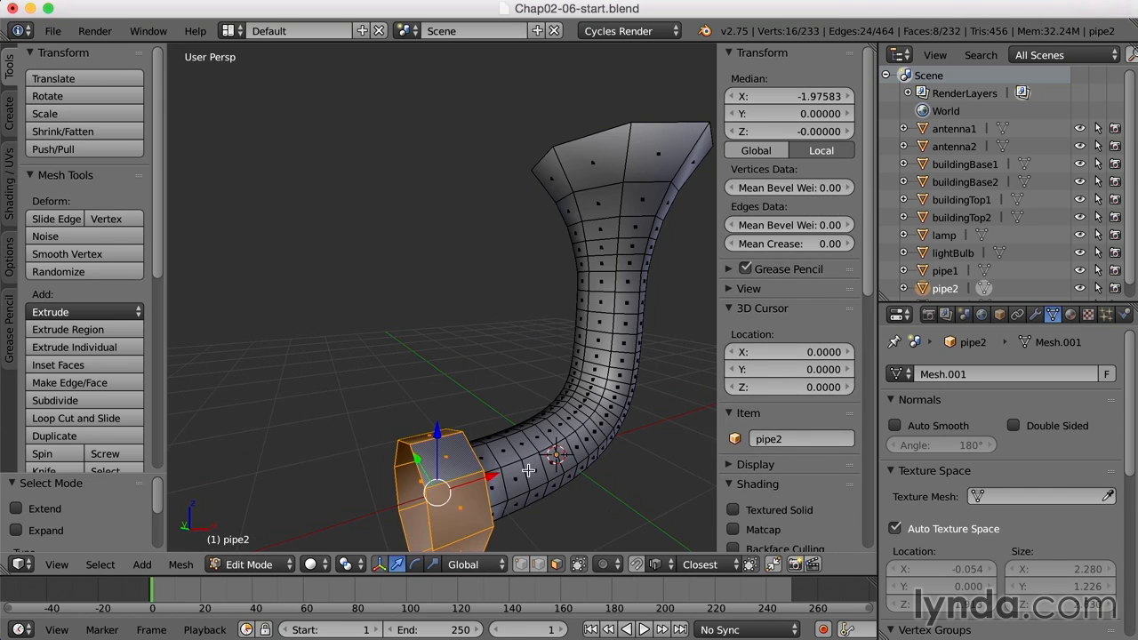
{"action": "key", "text": "shift+s"}
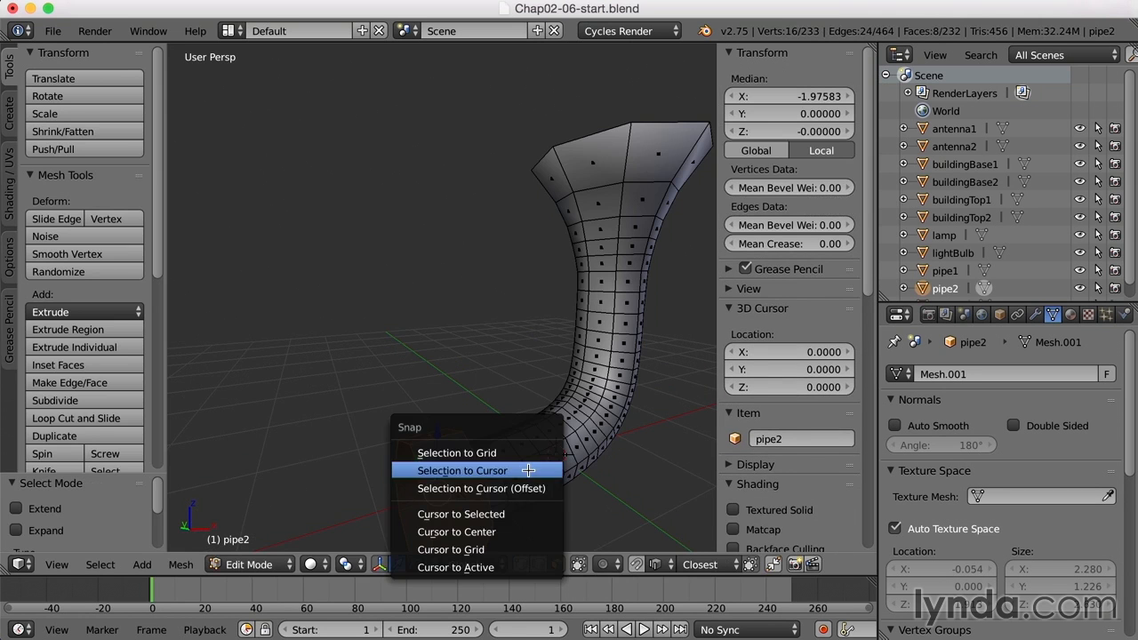
{"action": "left_click", "coordinate": [498, 511]}
{"action": "scroll", "coordinate": [531, 440], "scroll_direction": "down", "scroll_amount": 2}
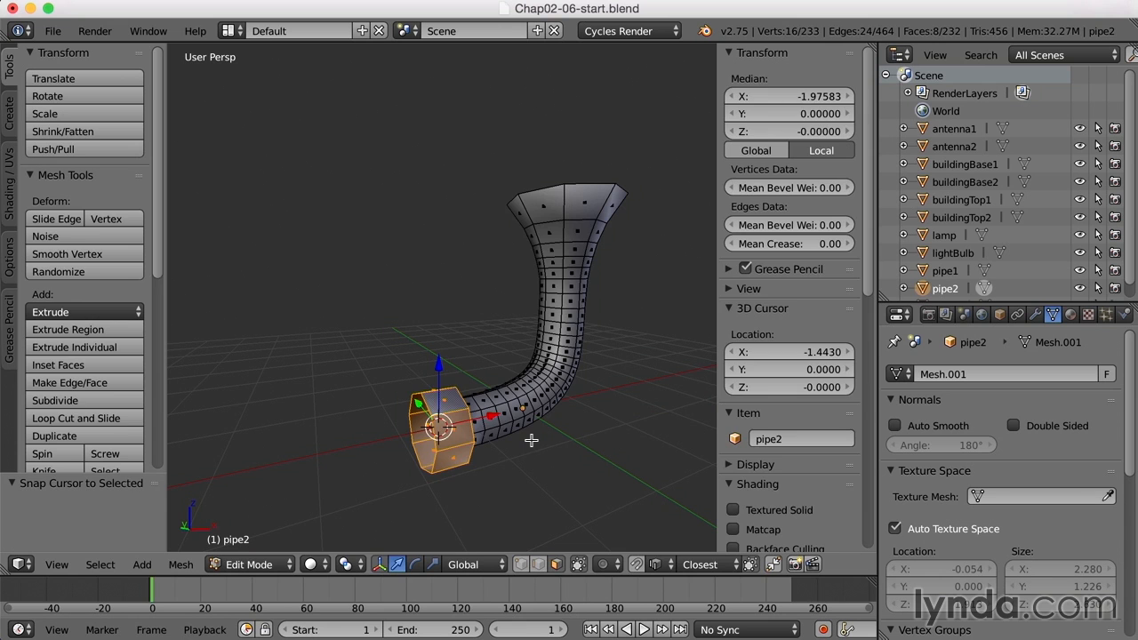
- Leave mesh editing, set pipe2's origin to the 3D cursor and deselect the pipe
{"action": "key", "text": "Tab"}
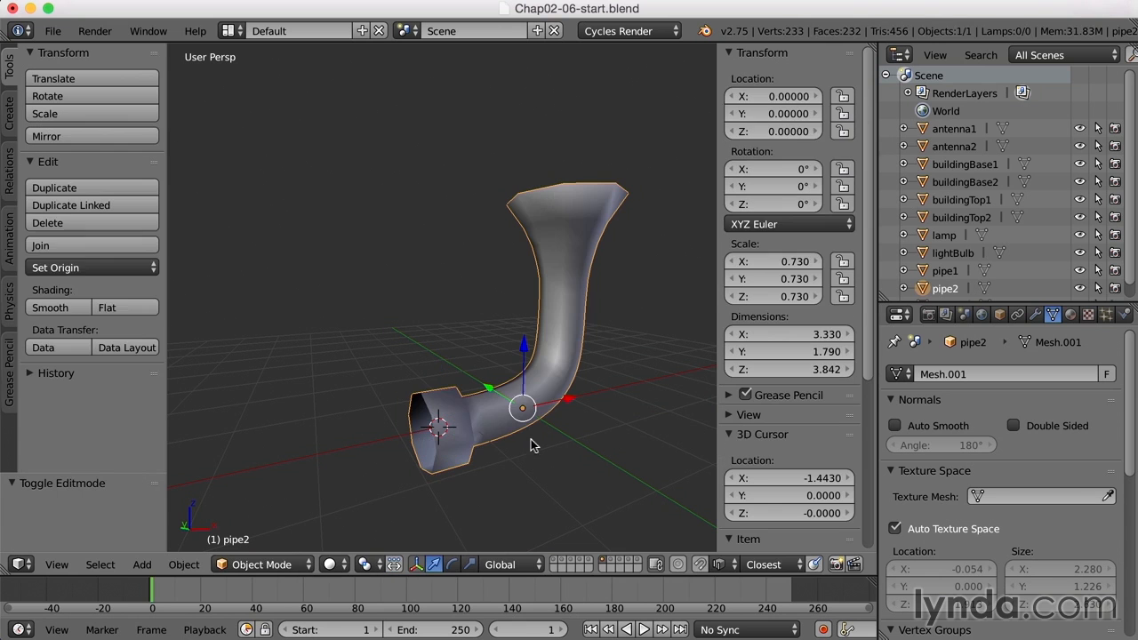
{"action": "left_click", "coordinate": [87, 270]}
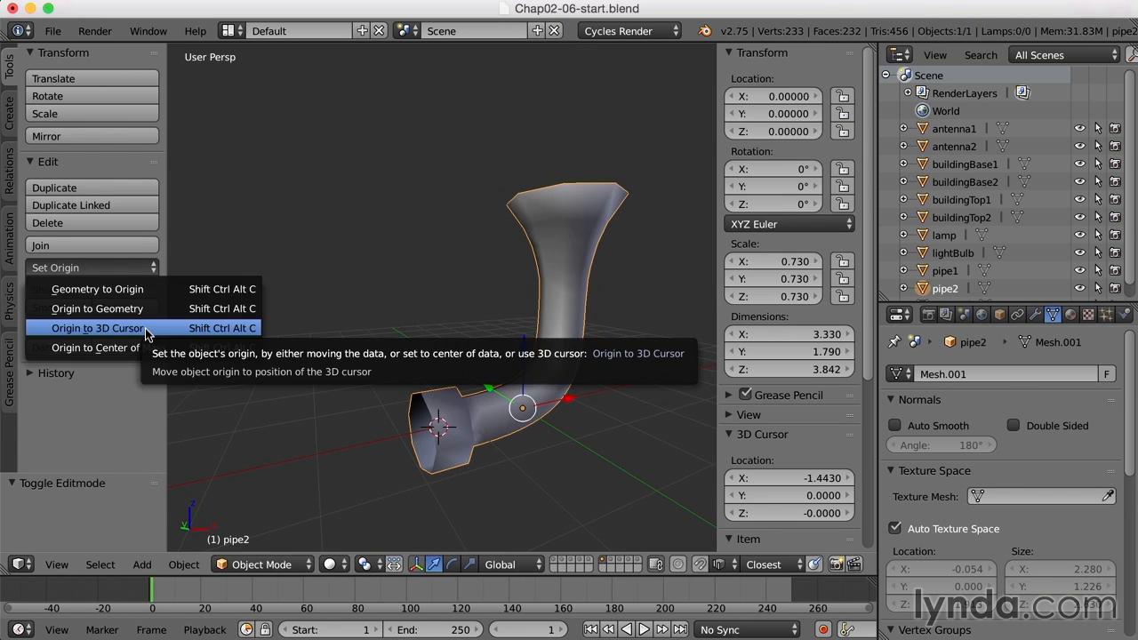
{"action": "left_click", "coordinate": [98, 328]}
{"action": "key", "text": "a"}
- Select the face loop of pipe1's collar at its negative-X end and snap the 3D cursor to it
{"action": "middle_click_drag", "start_coordinate": [355, 363], "coordinate": [546, 505]}
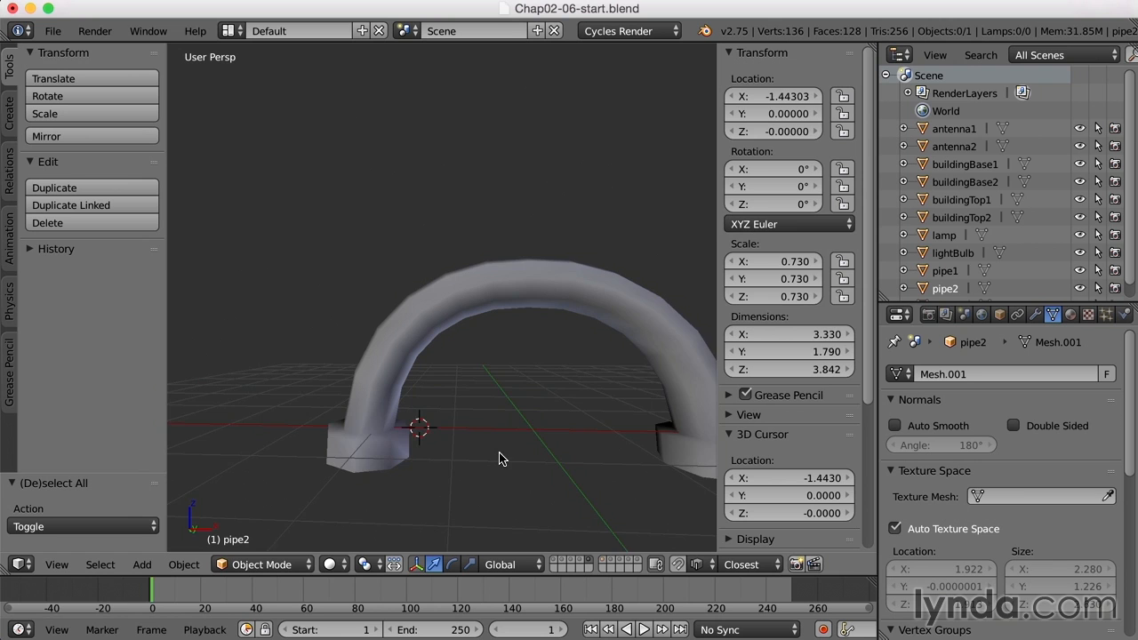
{"action": "middle_click_drag", "start_coordinate": [499, 459], "coordinate": [539, 399]}
{"action": "right_click", "coordinate": [421, 378]}
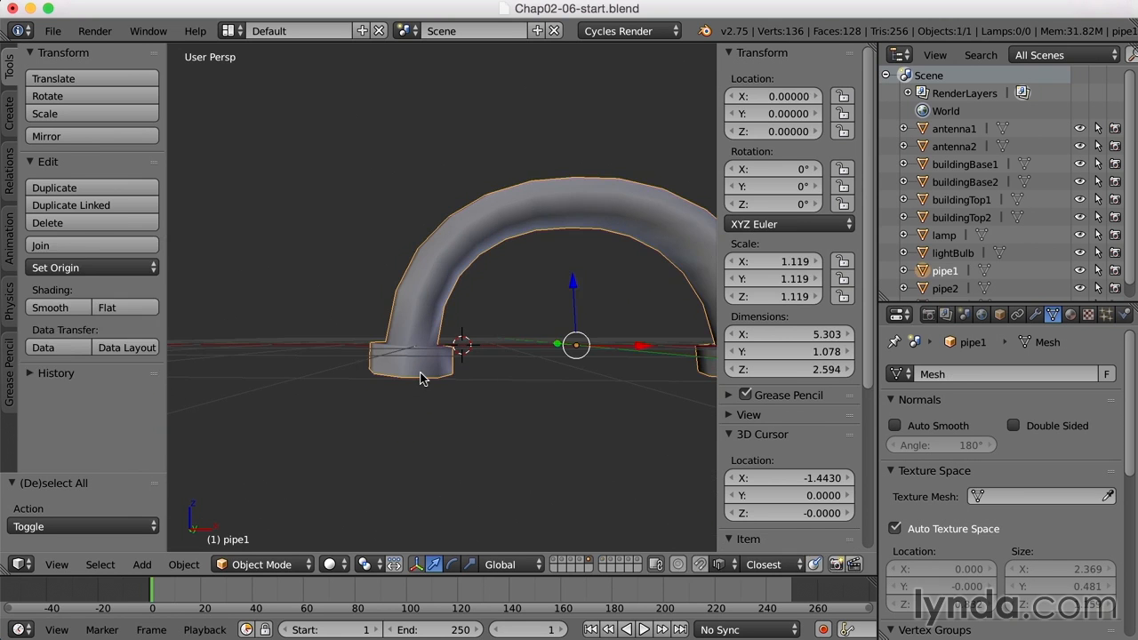
{"action": "key", "text": "Tab"}
{"action": "right_click", "coordinate": [397, 377], "text": "alt"}
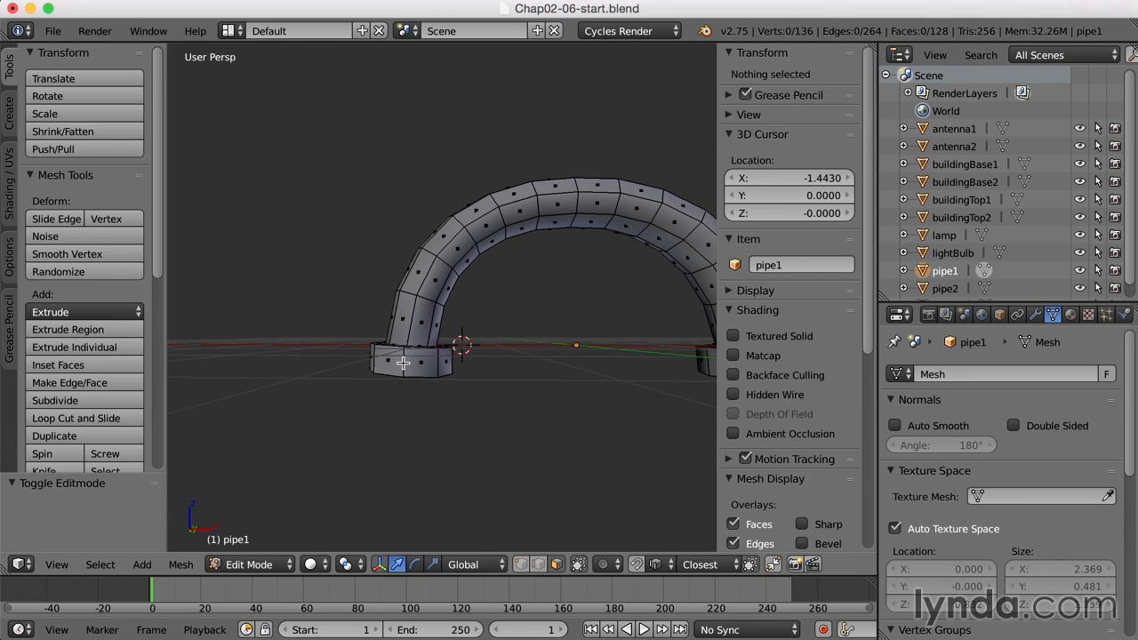
{"action": "key", "text": "shift+s"}
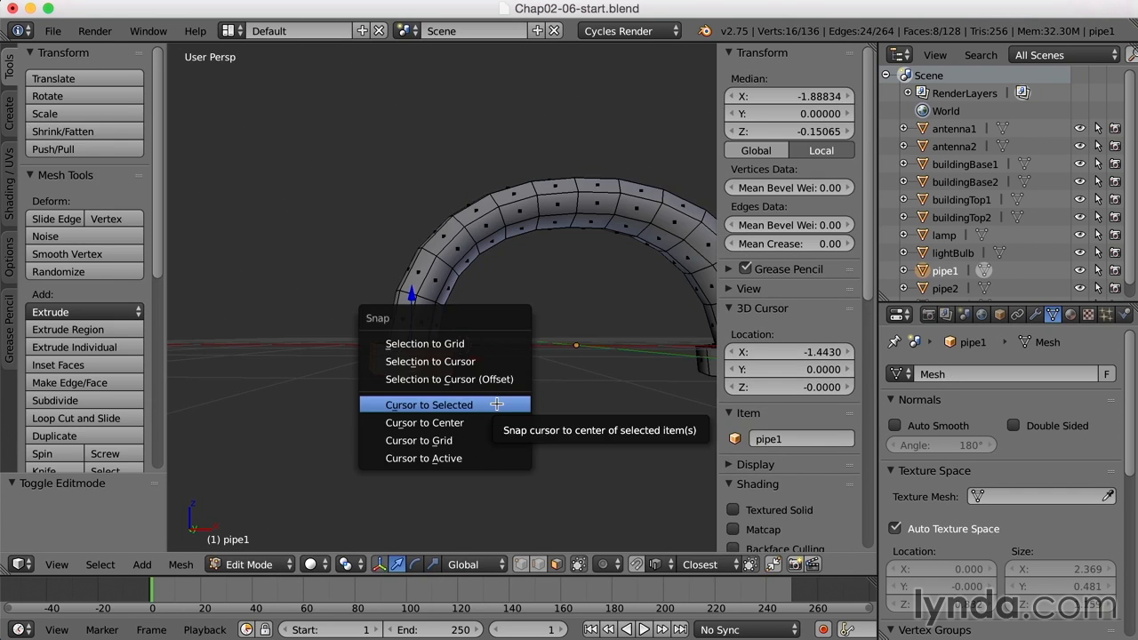
{"action": "left_click", "coordinate": [496, 404]}
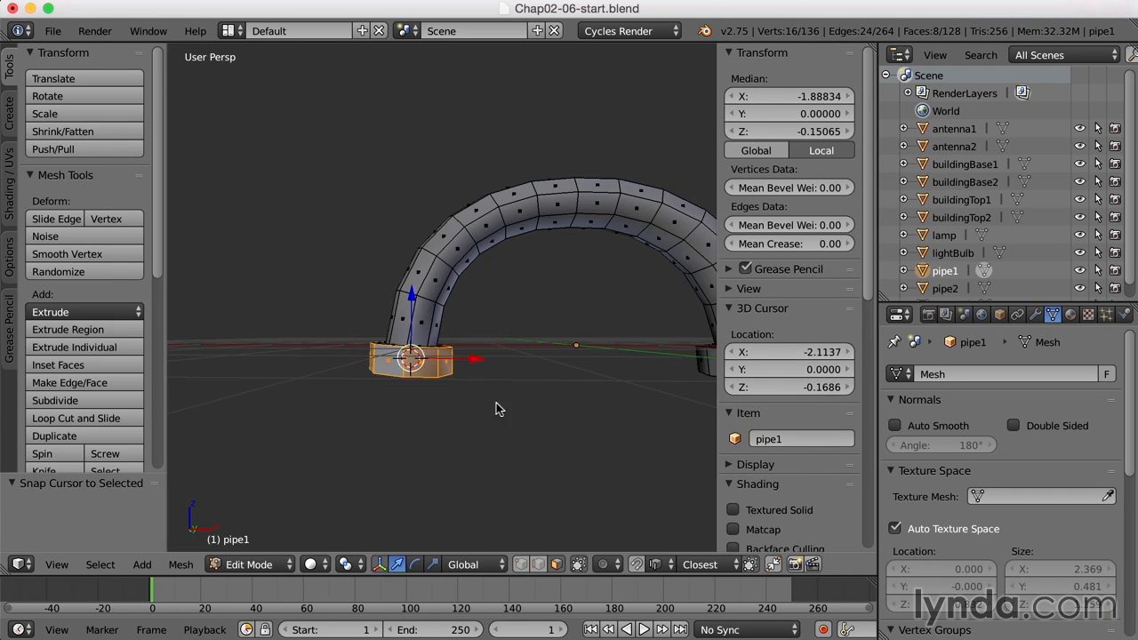
- Leave mesh editing and set pipe1's origin to the 3D cursor at its collar
{"action": "key", "text": "Tab"}
{"action": "left_click", "coordinate": [107, 268]}
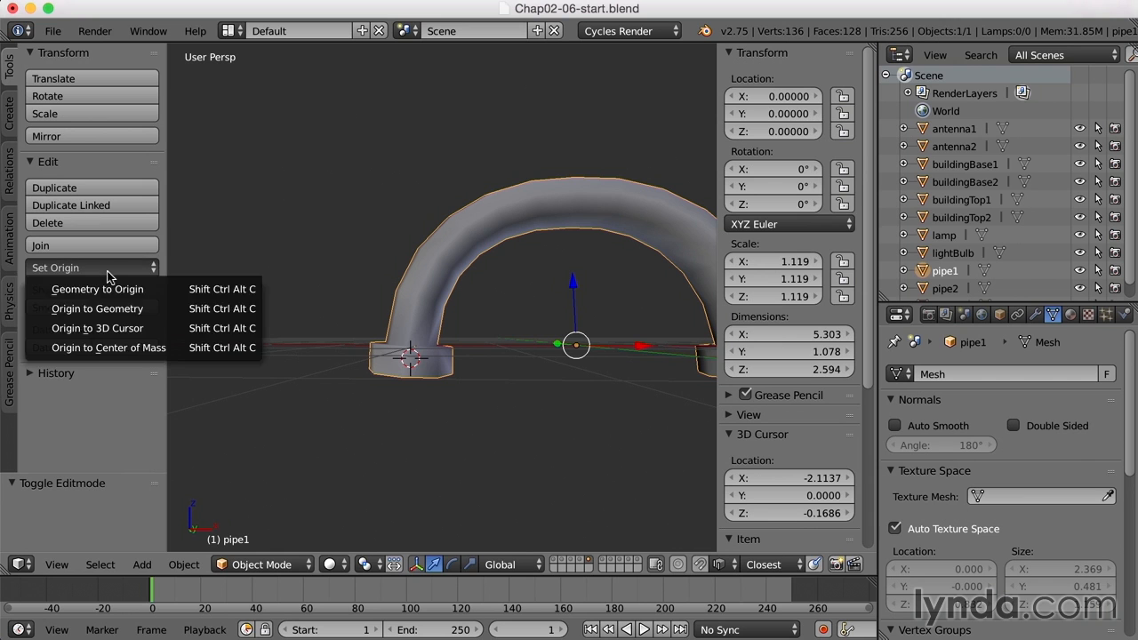
{"action": "left_click", "coordinate": [133, 328]}
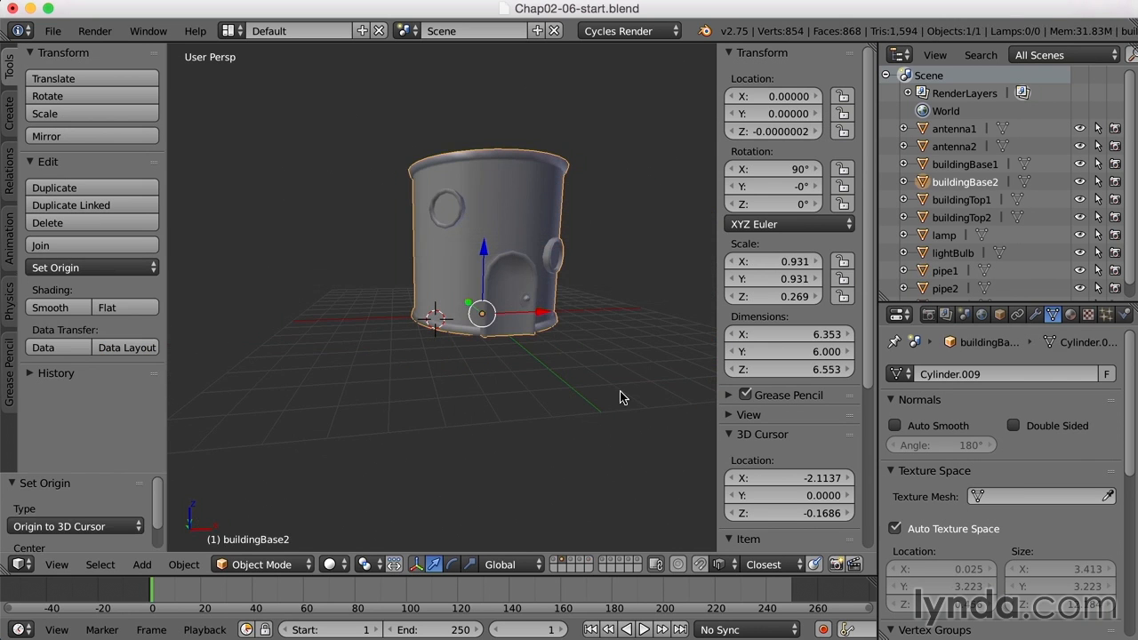